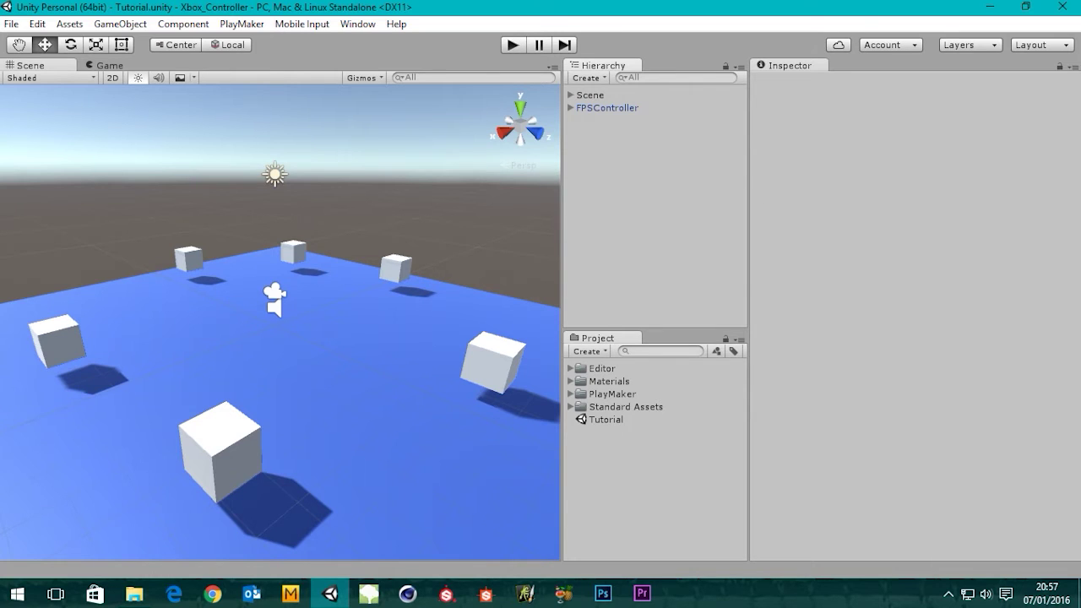
Step: Look through the PlayMaker home page at hutonggames.com and the Vimeo page for the Xbox controller setup video in the browser
left_click_drag(1080, 388, 561, 0)
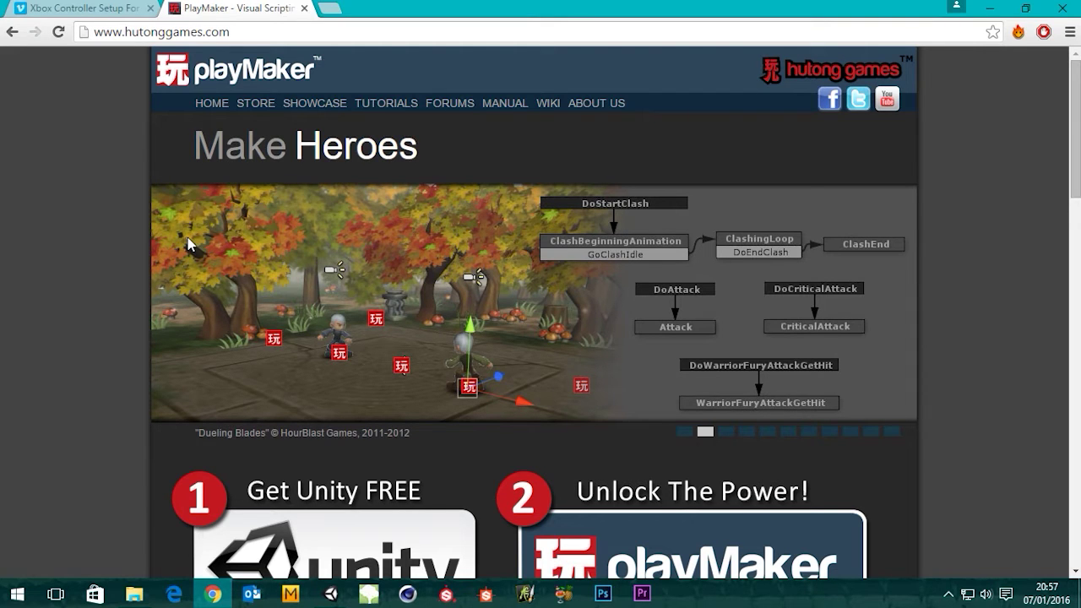
scroll(182, 243, "down", 1)
scroll(157, 246, "up", 1)
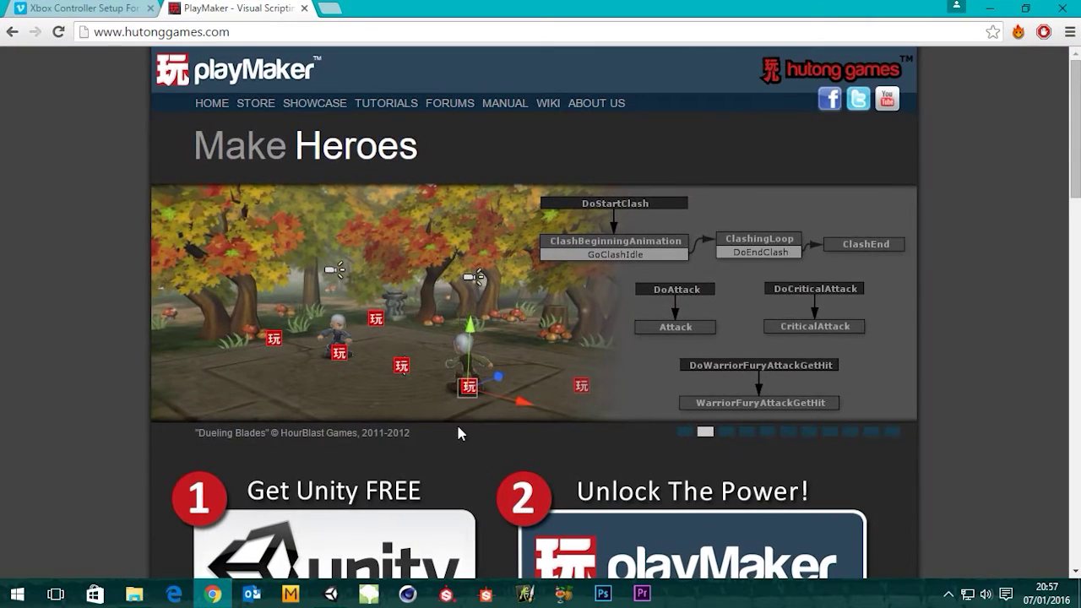
scroll(251, 323, "down", 4)
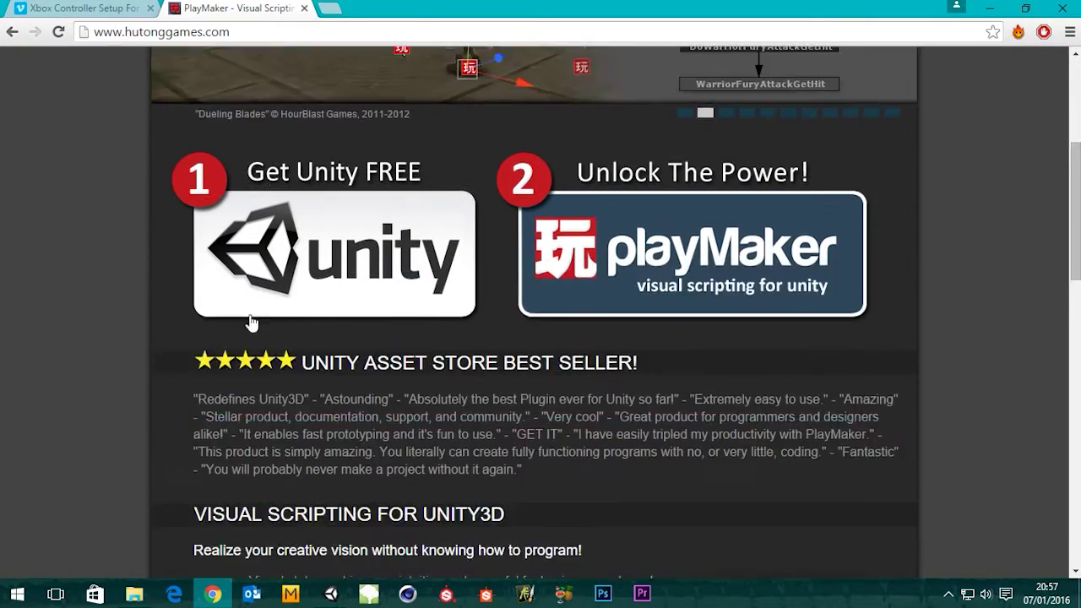
scroll(252, 323, "down", 1)
scroll(156, 380, "down", 2)
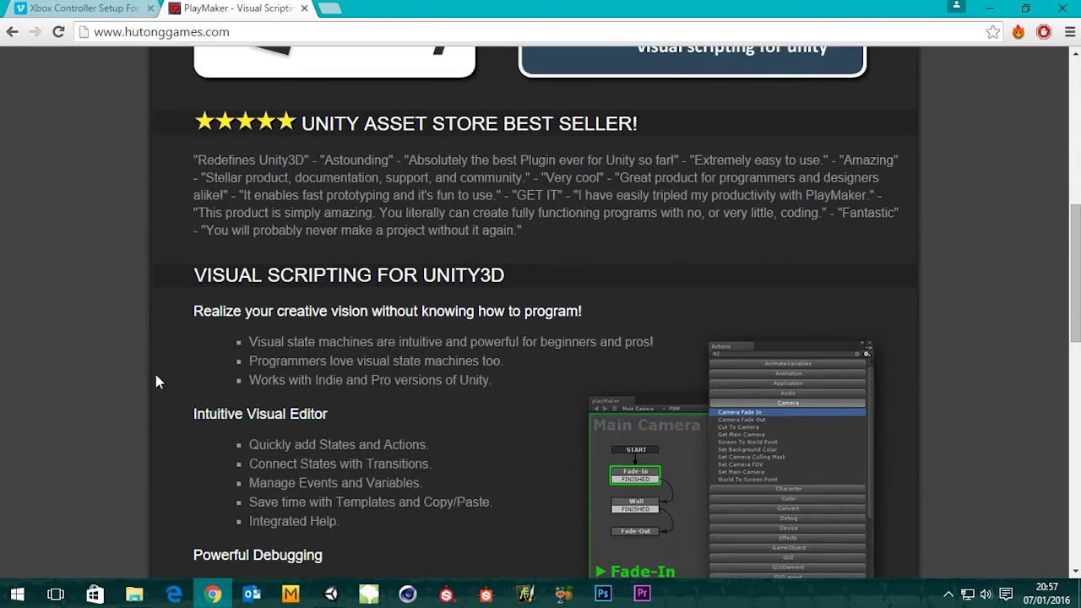
scroll(157, 381, "up", 7)
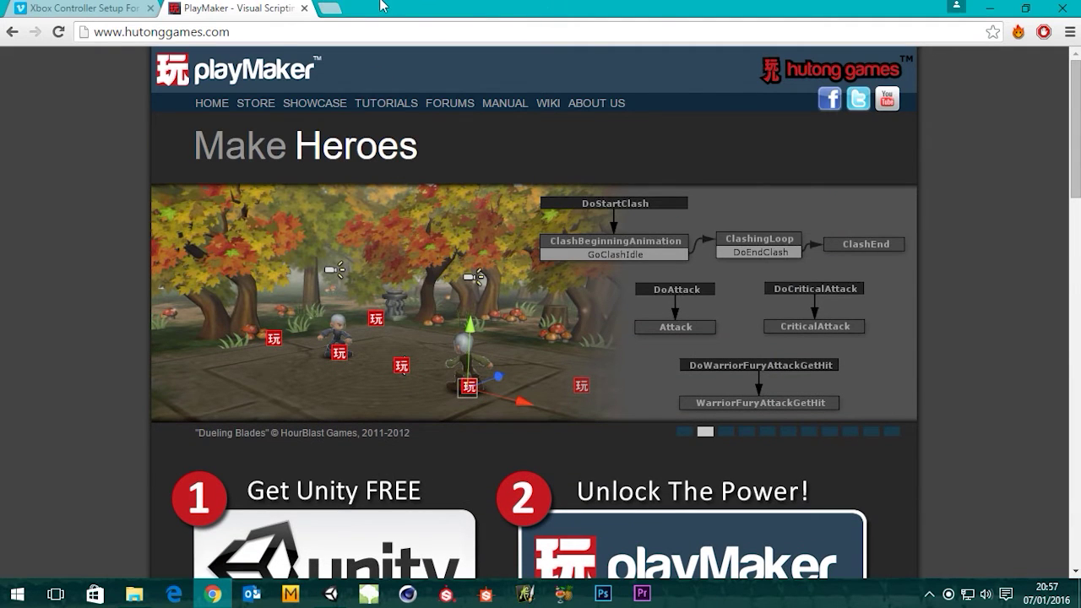
left_click_drag(537, 5, 1080, 363)
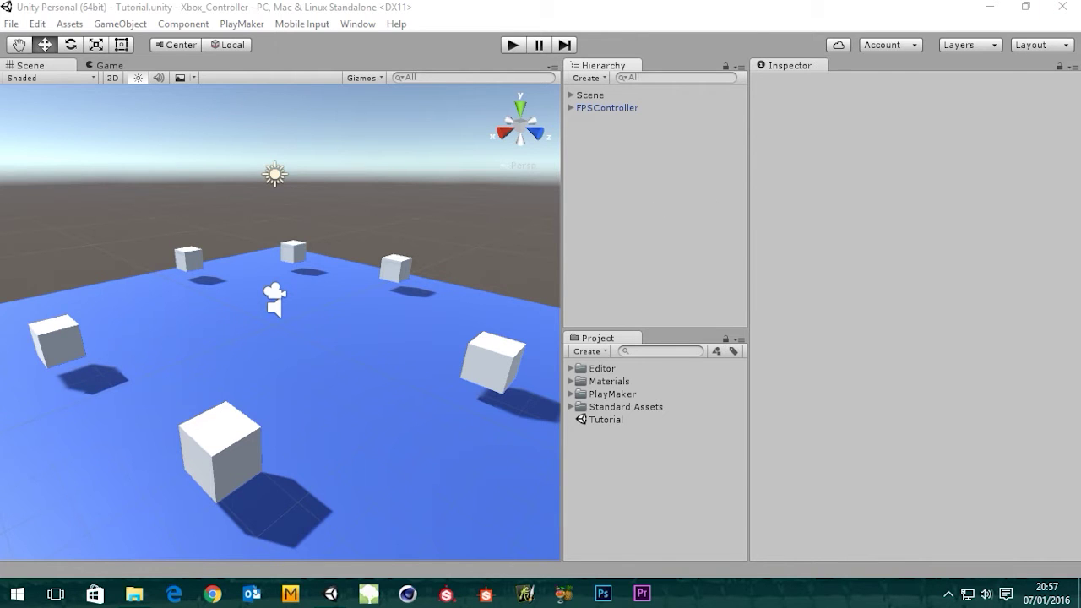
left_click_drag(1080, 10, 436, 4)
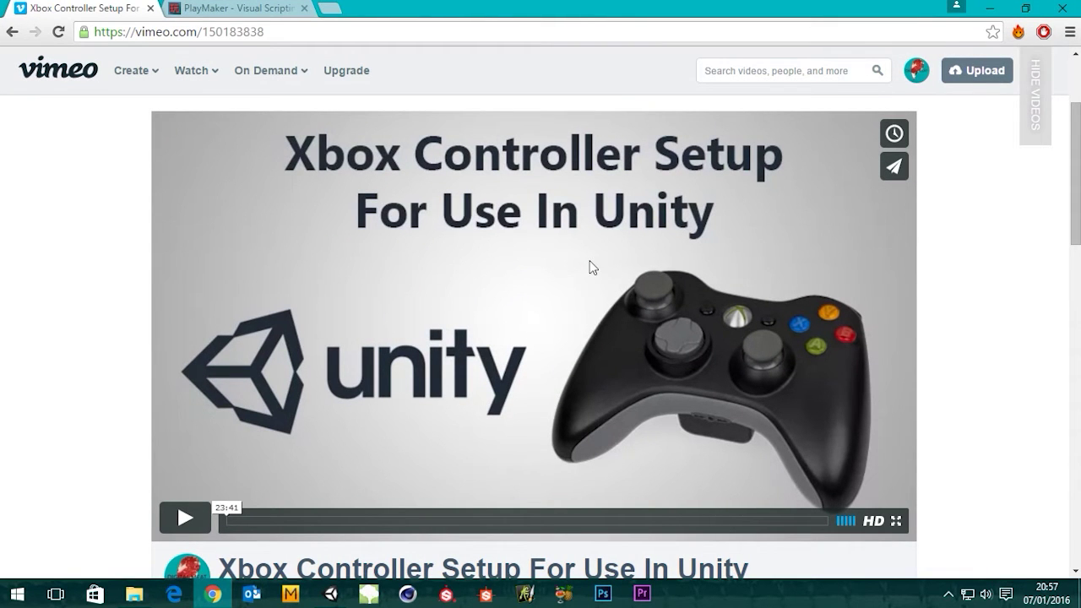
left_click_drag(699, 4, 1080, 222)
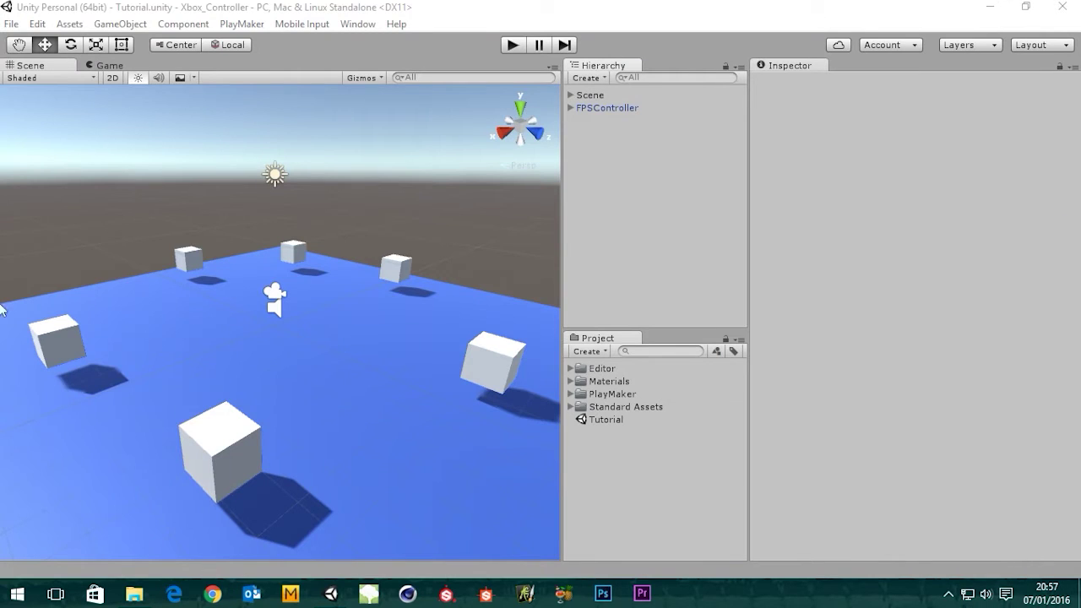
Step: Open the project's Input settings to review the axes defined for the controller
left_click(37, 24)
mouse_move(182, 427)
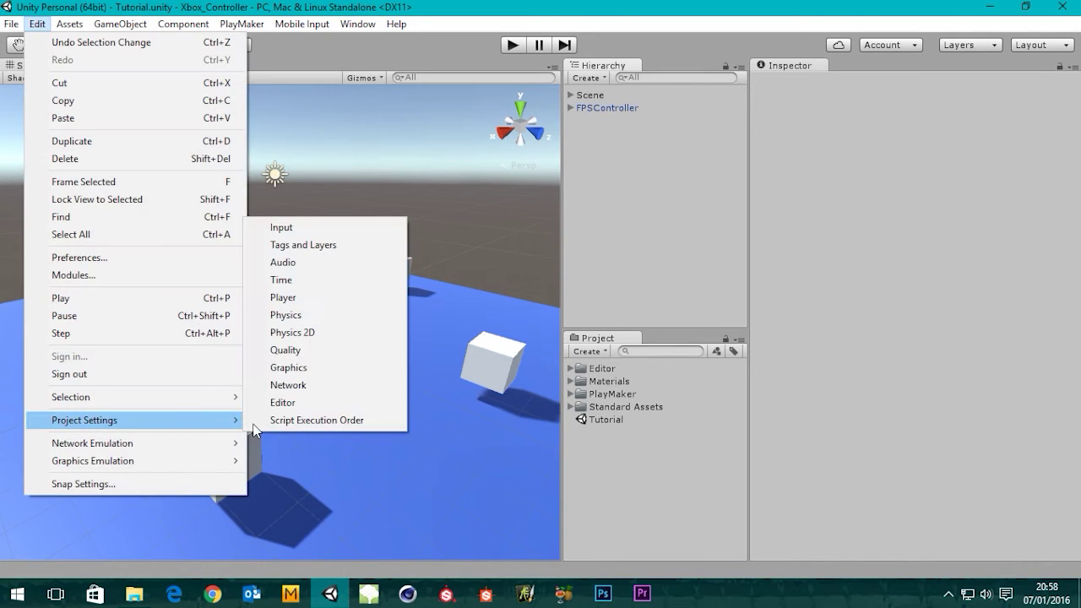
left_click(283, 229)
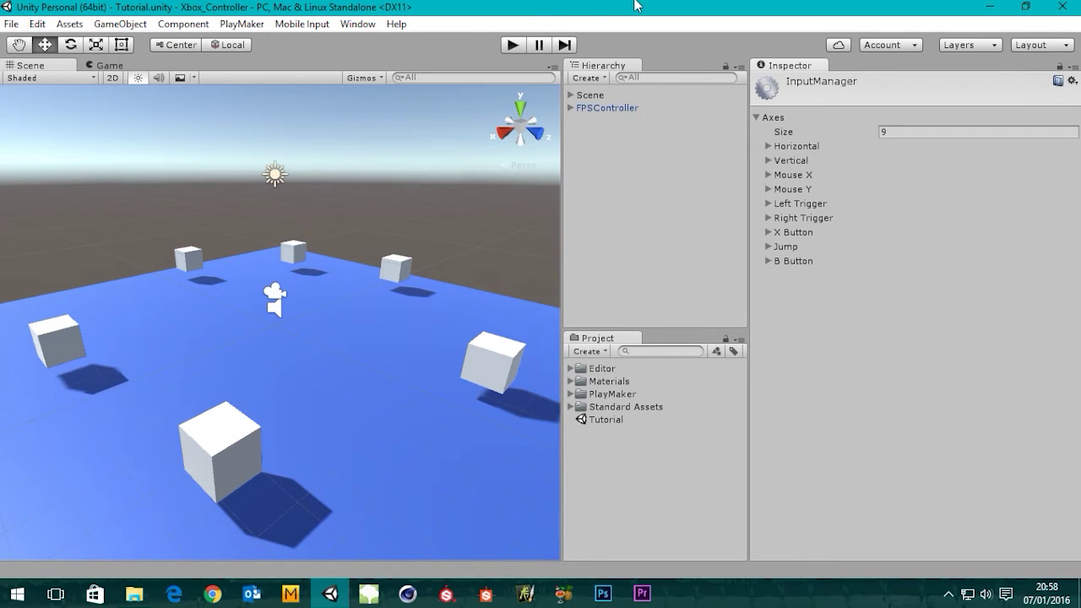
Step: Deselect the input settings, run the scene in play mode to test it, and stop the game
left_click(623, 185)
left_click(512, 44)
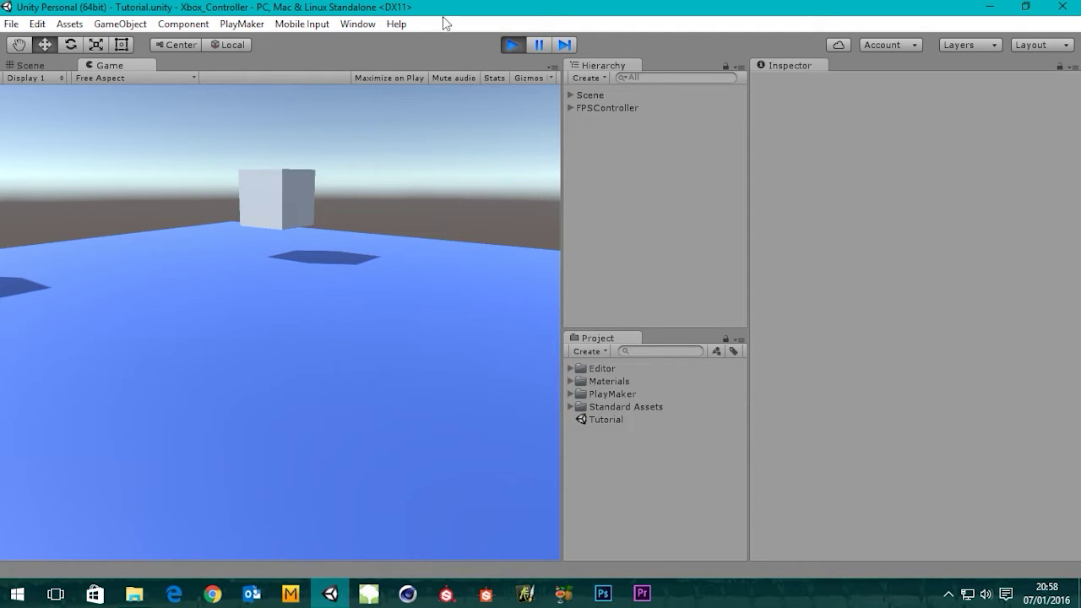
left_click(514, 45)
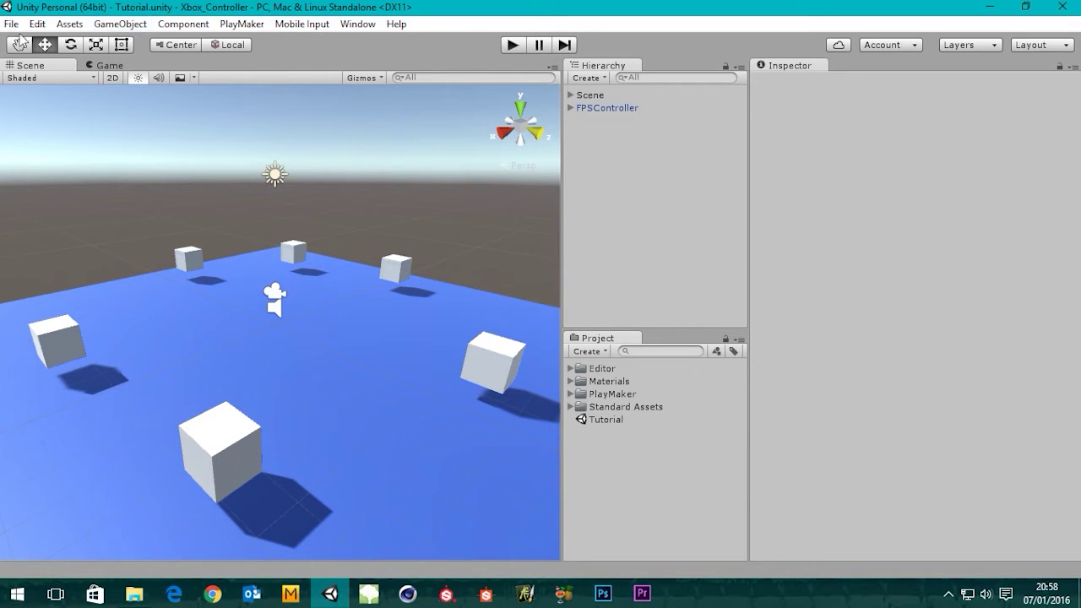
left_click(66, 28)
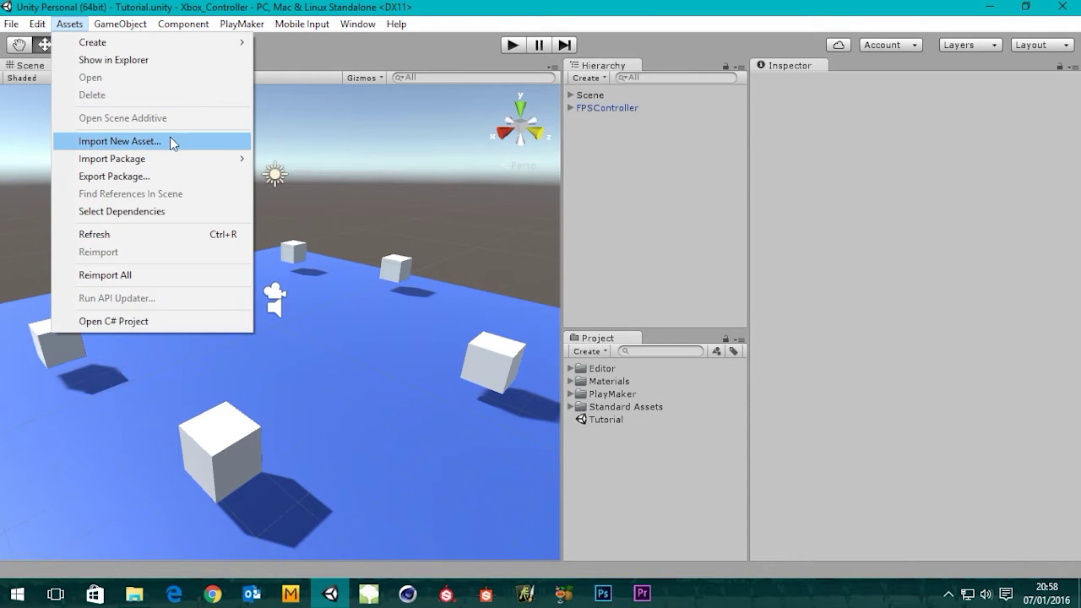
mouse_move(212, 159)
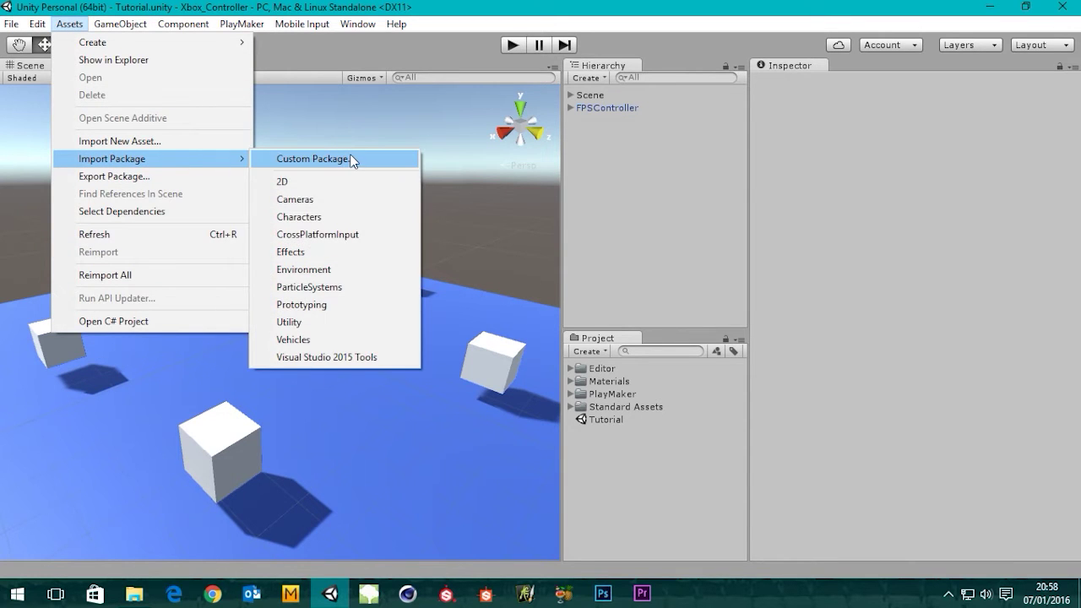
left_click(352, 160)
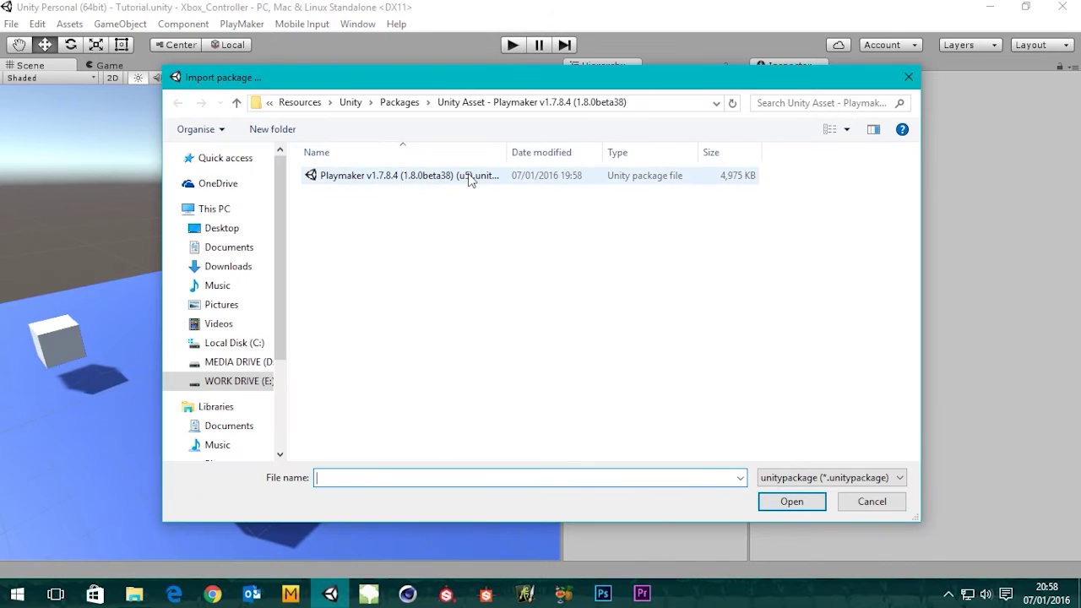
left_click(870, 502)
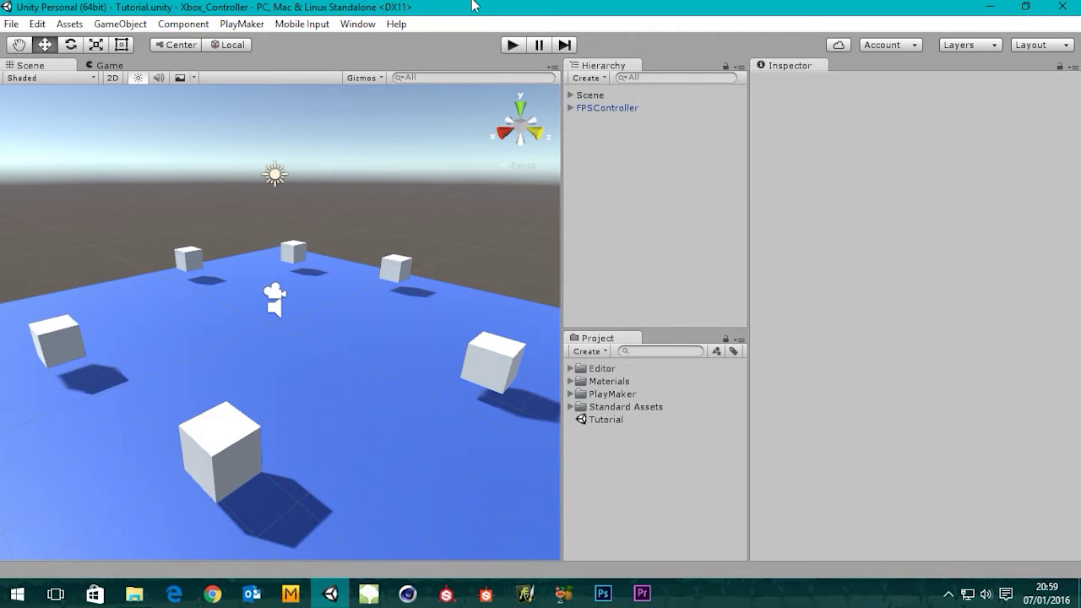
left_click(241, 23)
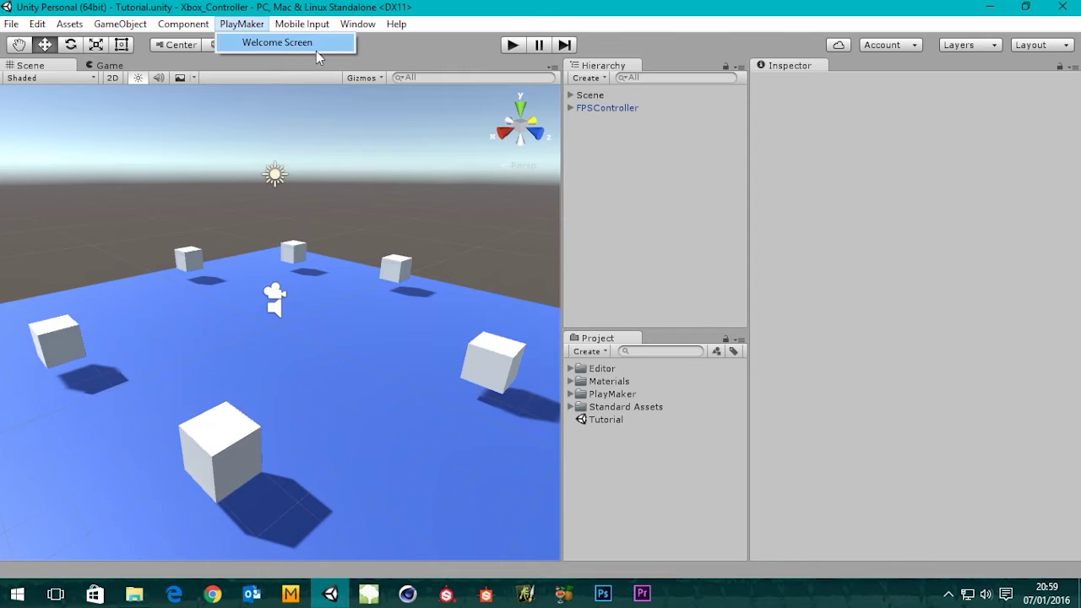
left_click(316, 47)
Step: Import all contents of the Playmaker.1.8.0 package from the Install folder inside PlayMaker's Editor folder
left_click(570, 394)
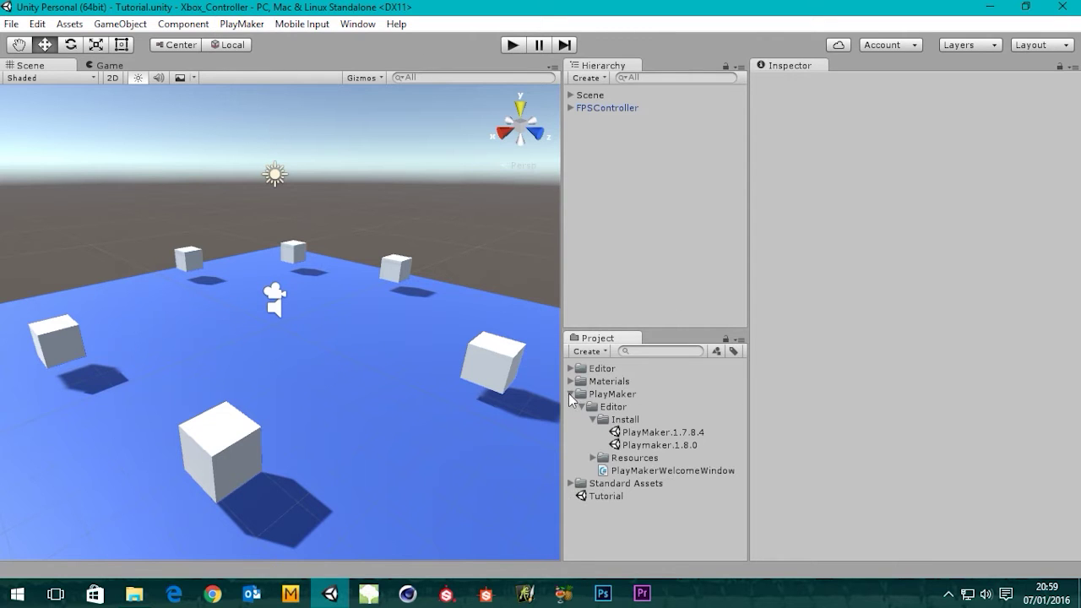
left_click(582, 407)
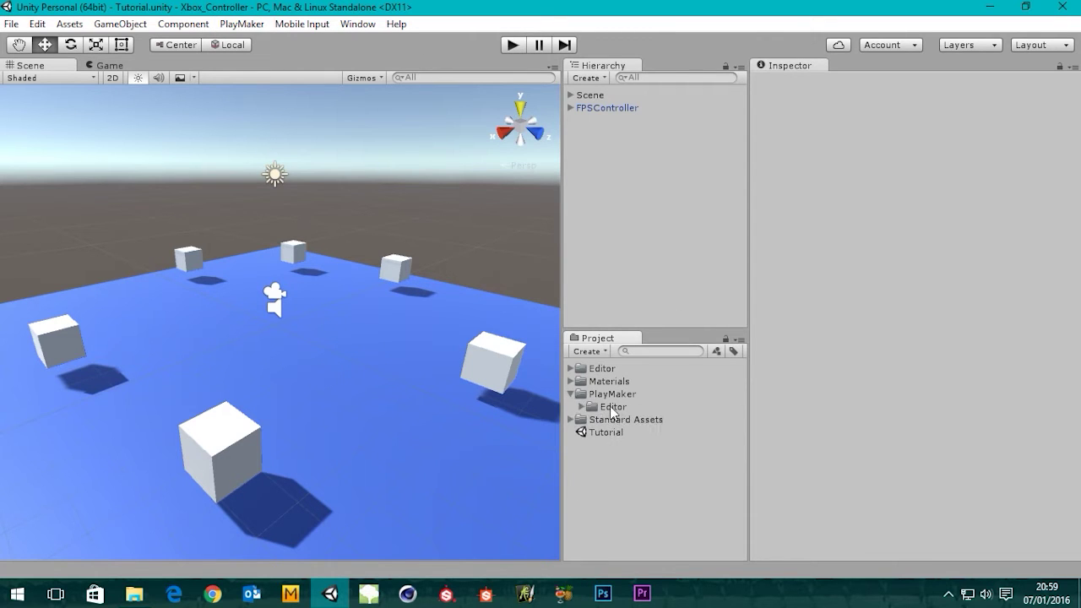
left_click(582, 406)
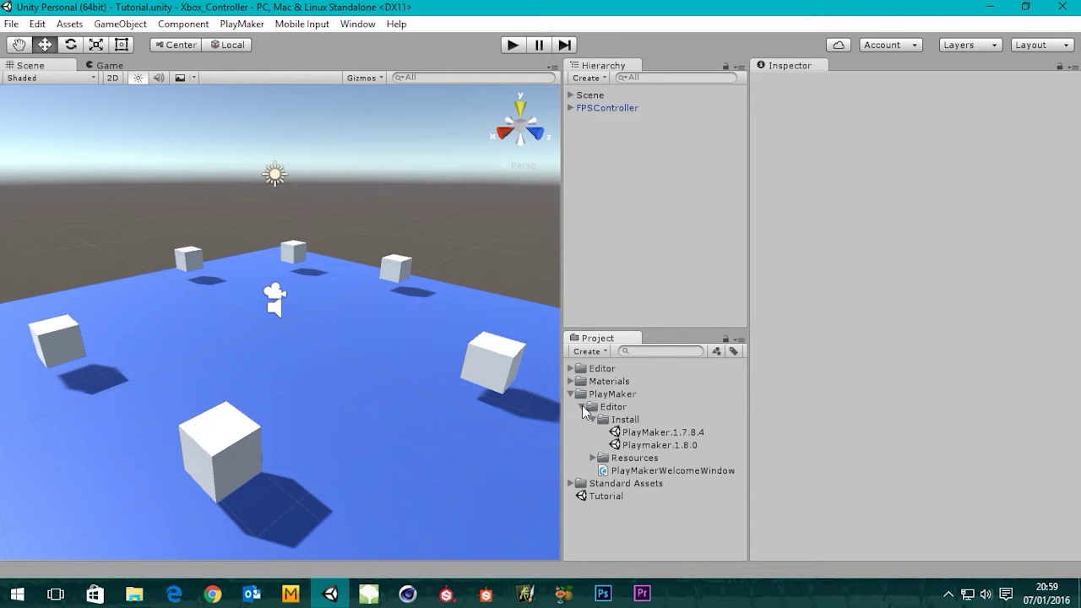
left_click(669, 446)
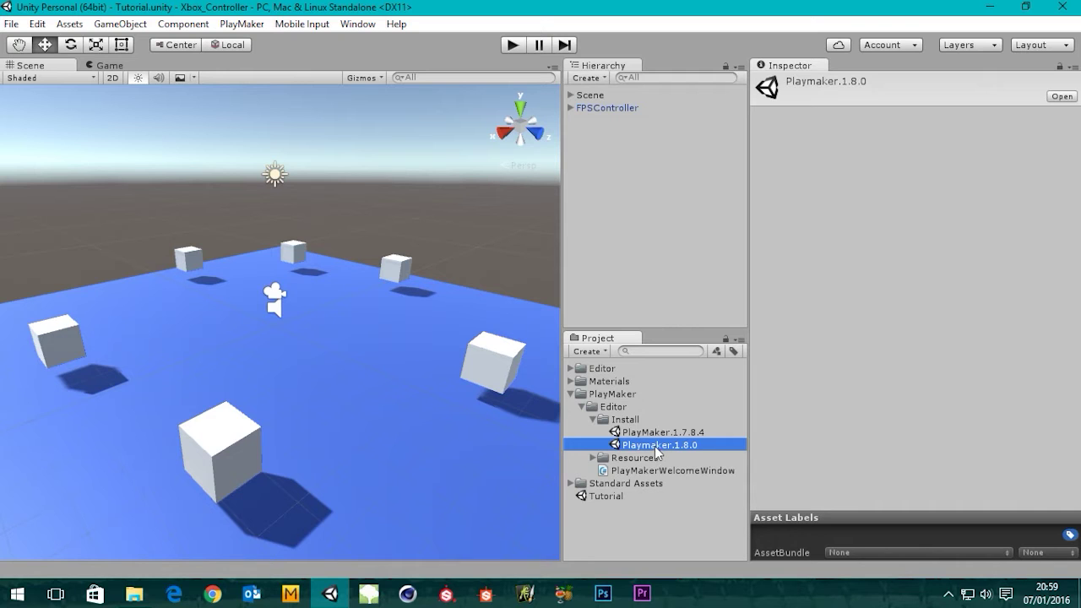
double_click(654, 446)
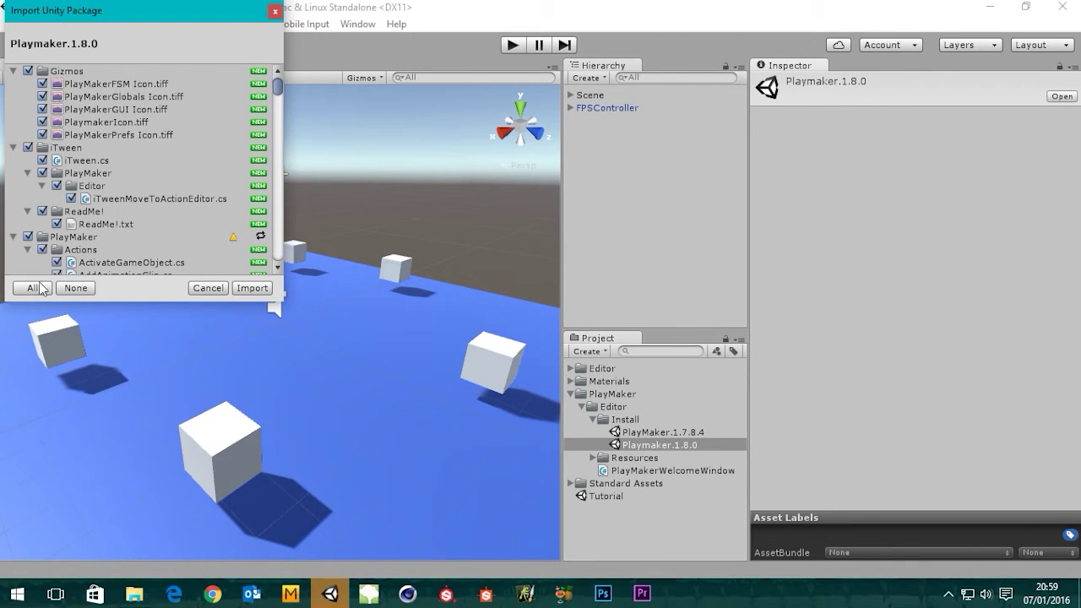
left_click(252, 288)
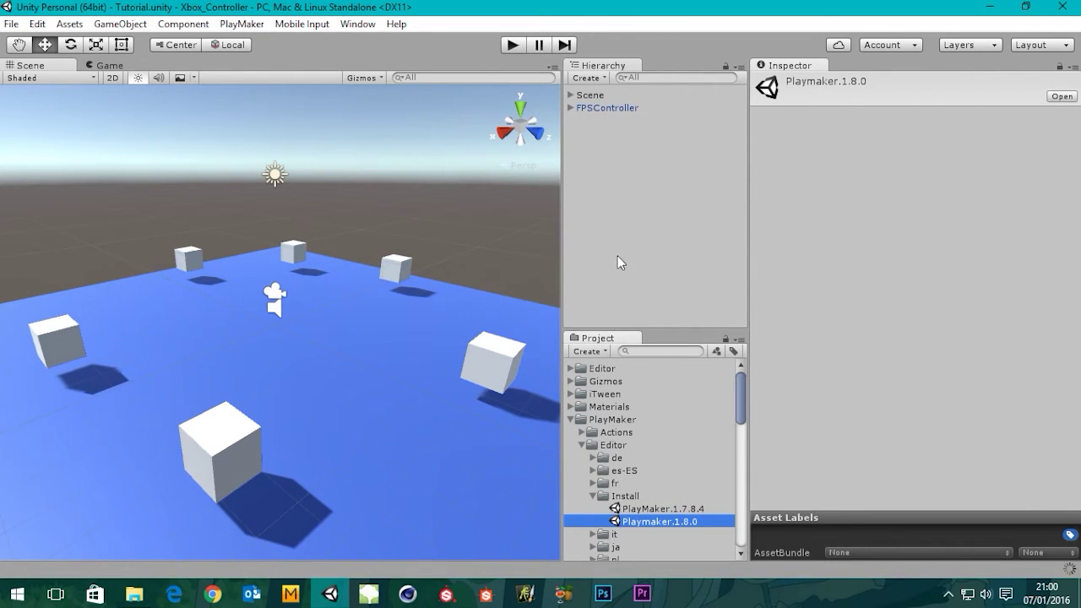
left_click(242, 23)
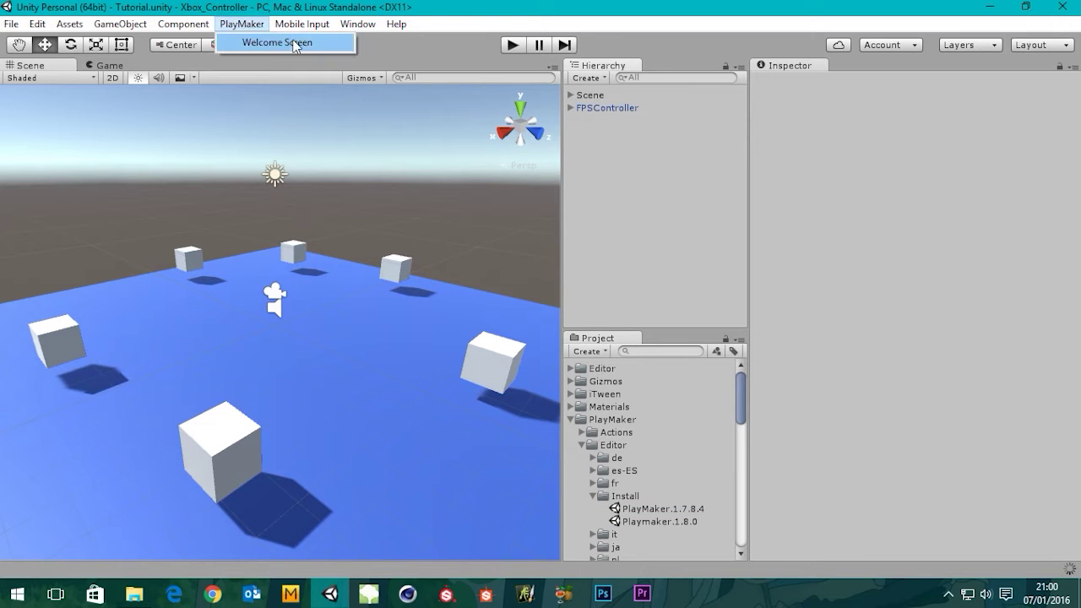
mouse_move(359, 24)
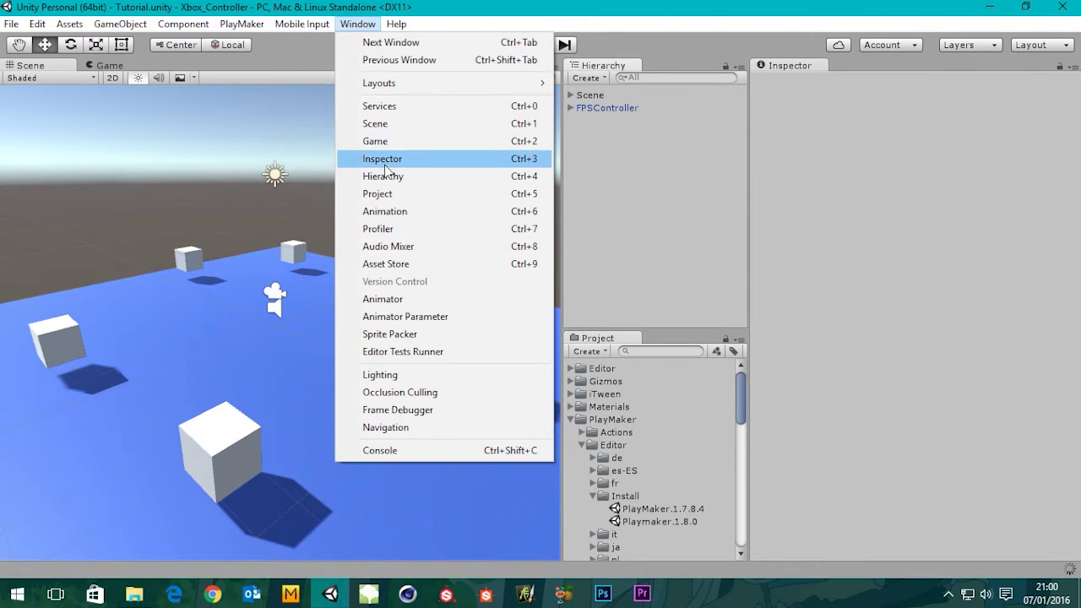
mouse_move(429, 82)
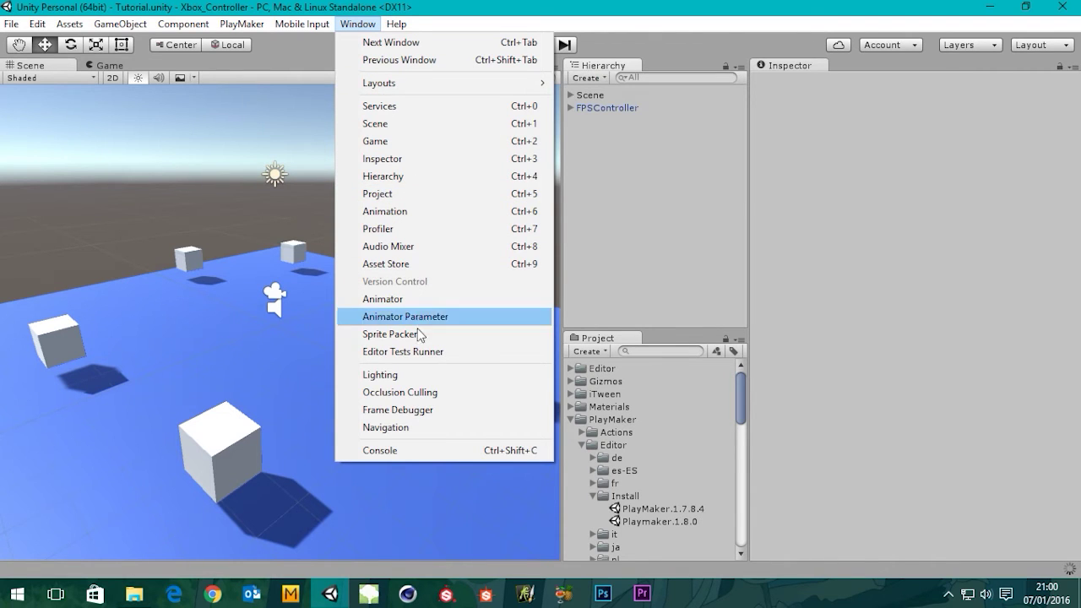
Step: Collapse the Editor subfolder of the project's PlayMaker folder to get an overview of the imported folders
left_click(582, 445)
left_click(581, 445)
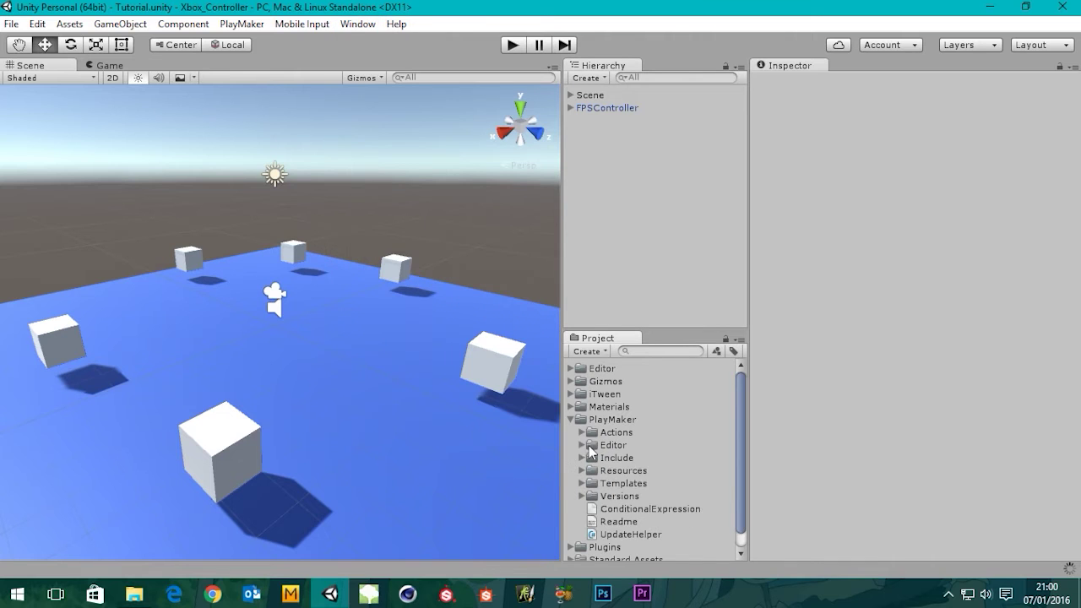
scroll(693, 441, "down", 1)
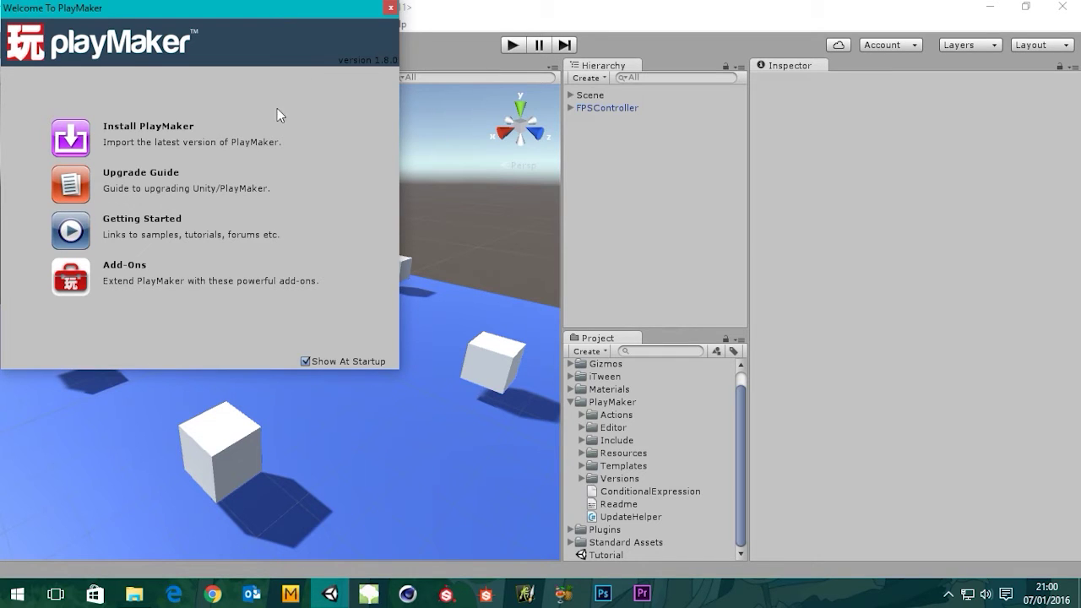
Step: Try to install PlayMaker 1.8.0 BETA RC38 from the PlayMaker welcome screen, and close that screen
left_click(76, 140)
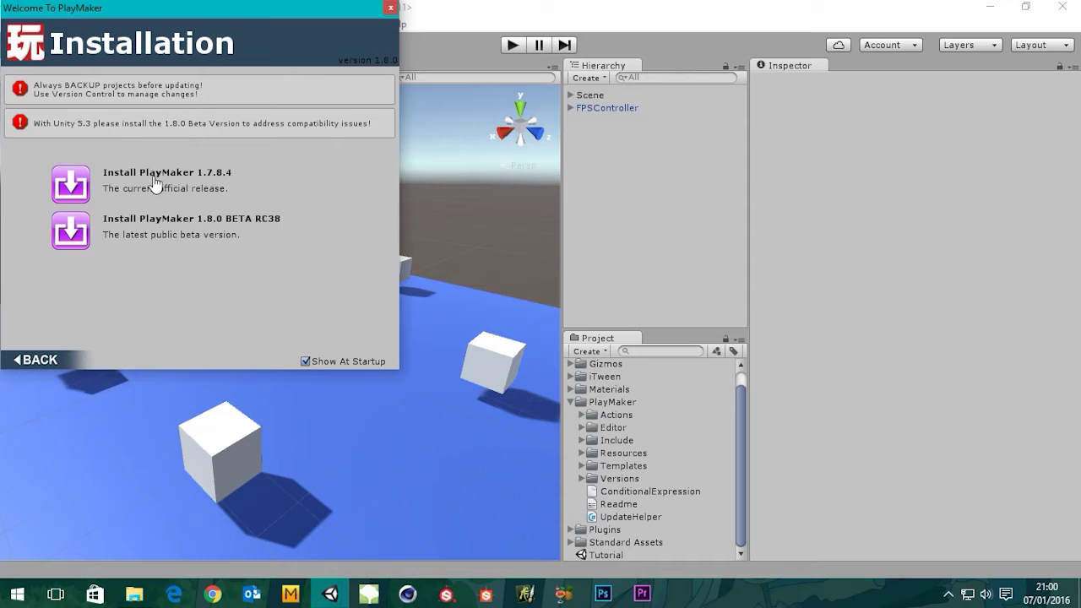
left_click(71, 231)
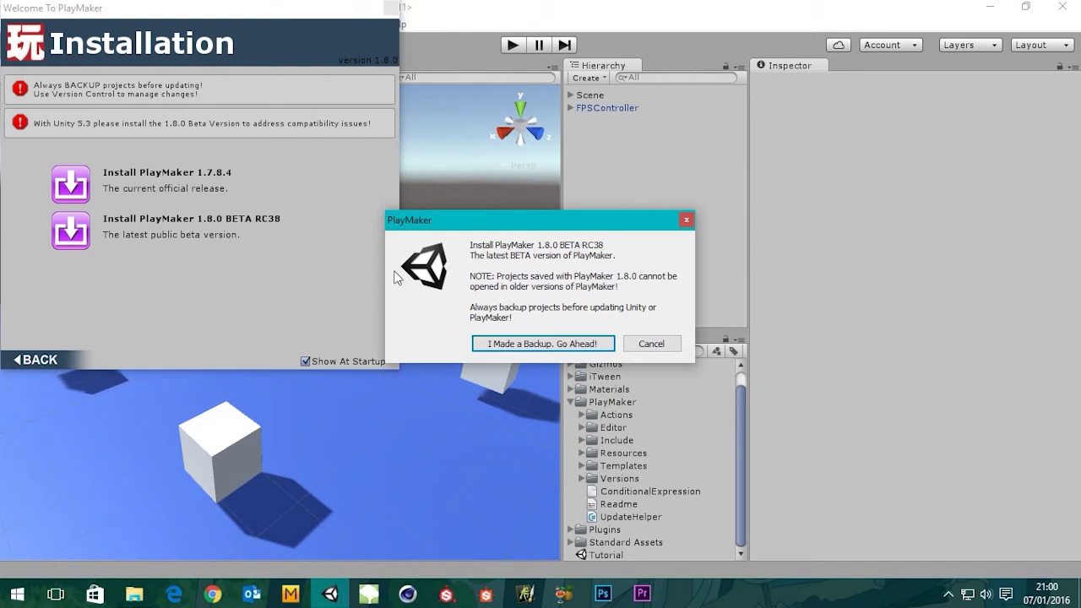
left_click(568, 343)
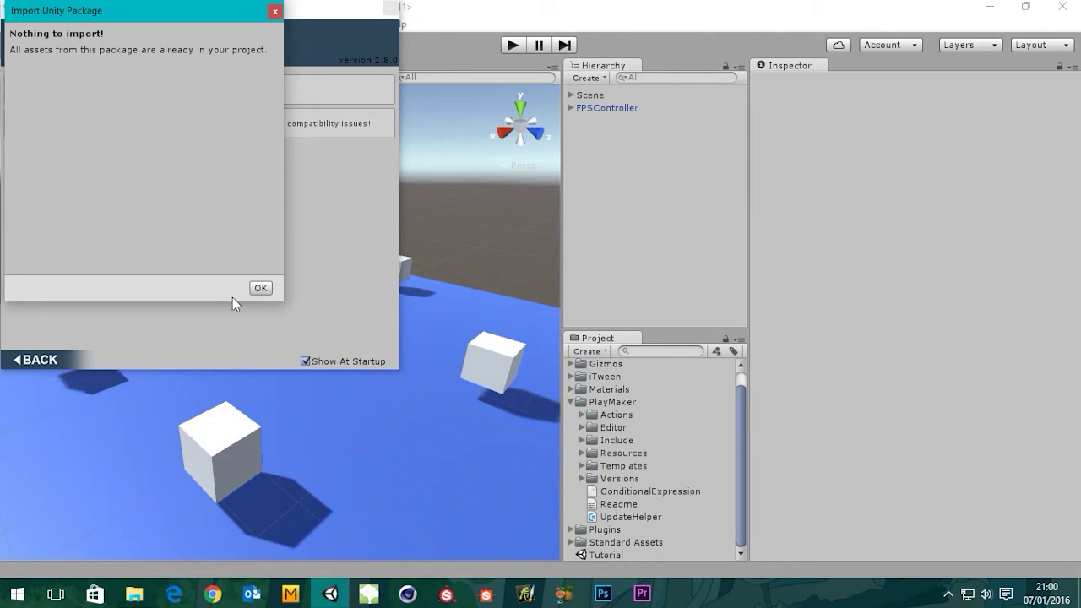
left_click(261, 288)
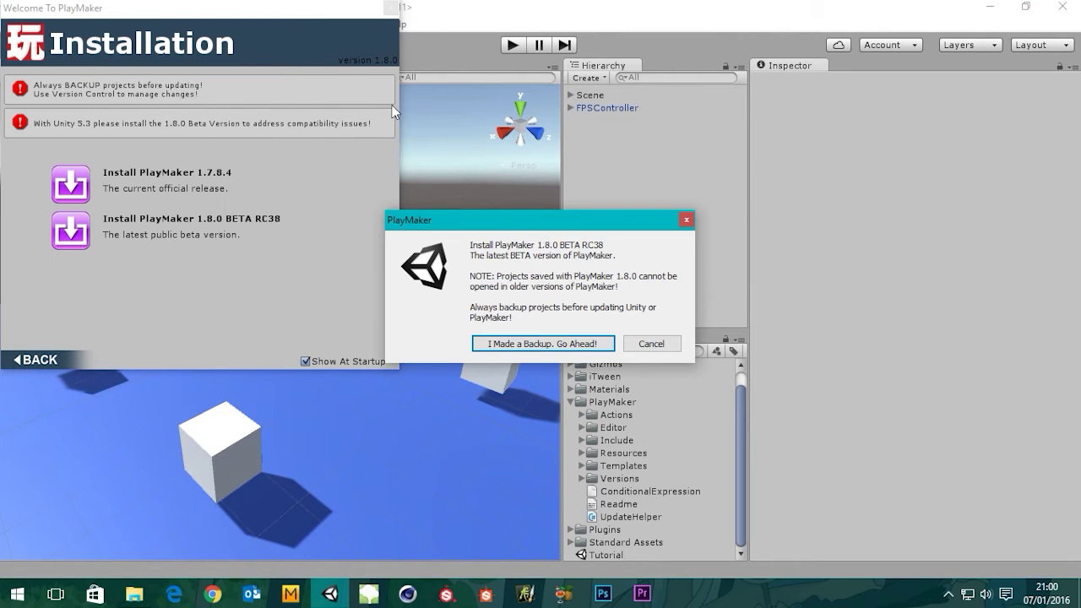
left_click(651, 346)
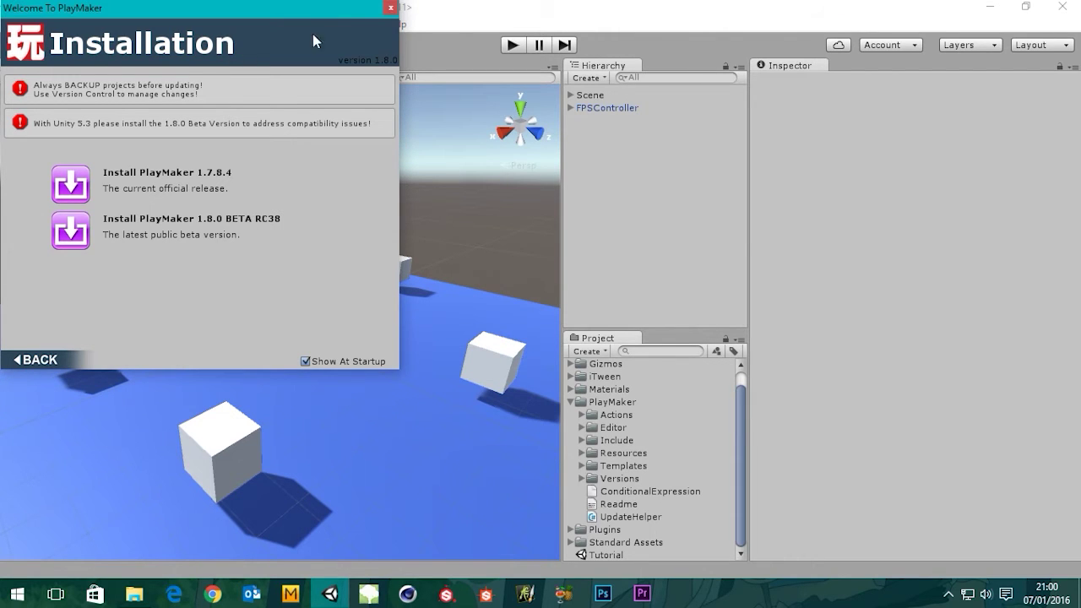
left_click(388, 8)
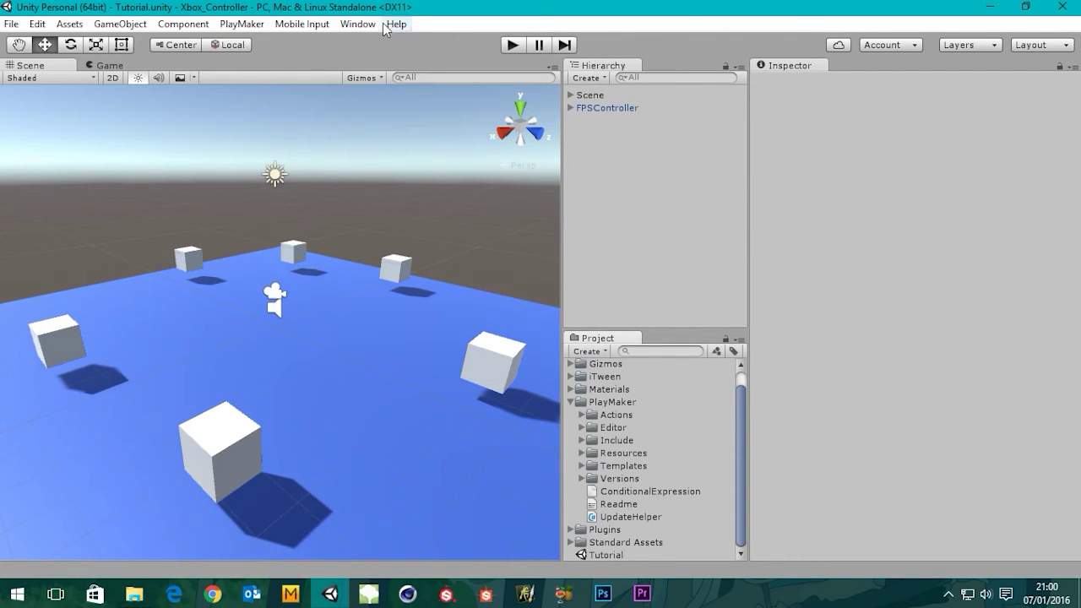
Step: Open the PlayMaker Editor, dismiss the Upgrade Guide notice and close the welcome screen
left_click(252, 28)
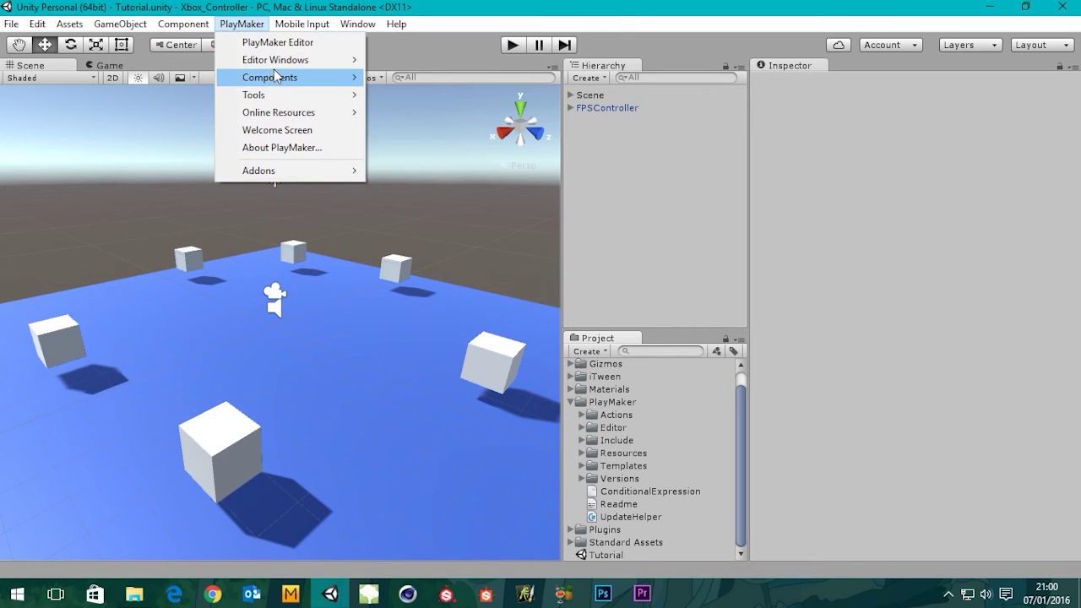
mouse_move(305, 65)
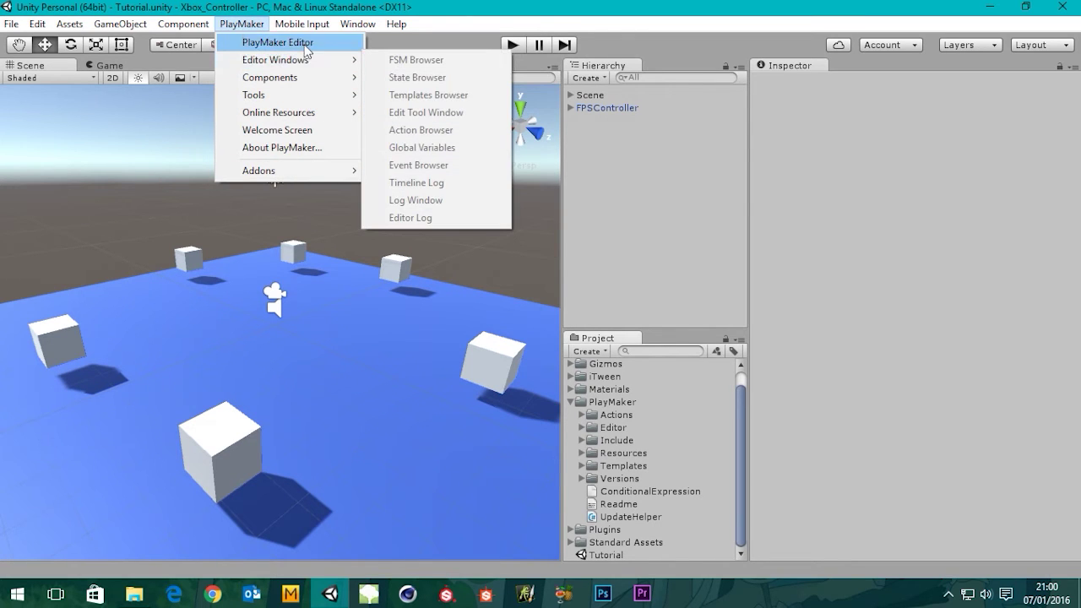
left_click(306, 42)
left_click(242, 24)
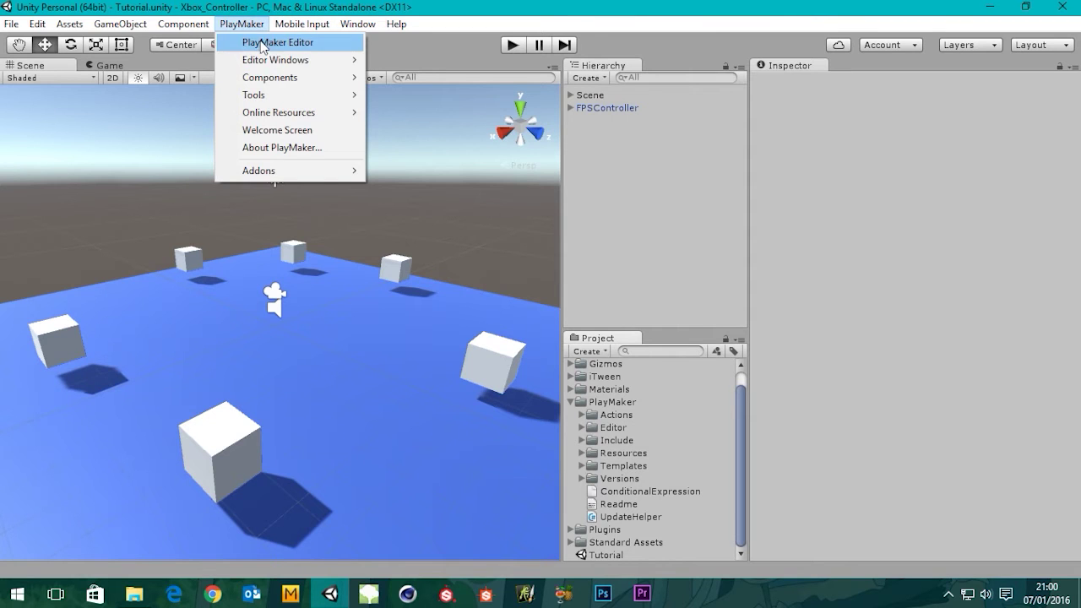
left_click(276, 42)
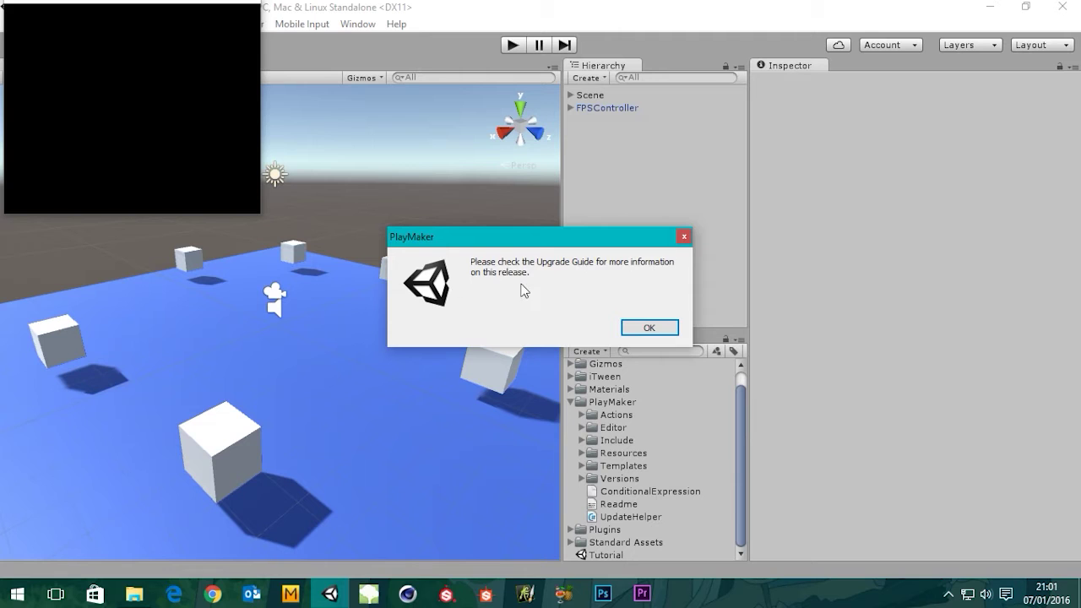
left_click(627, 330)
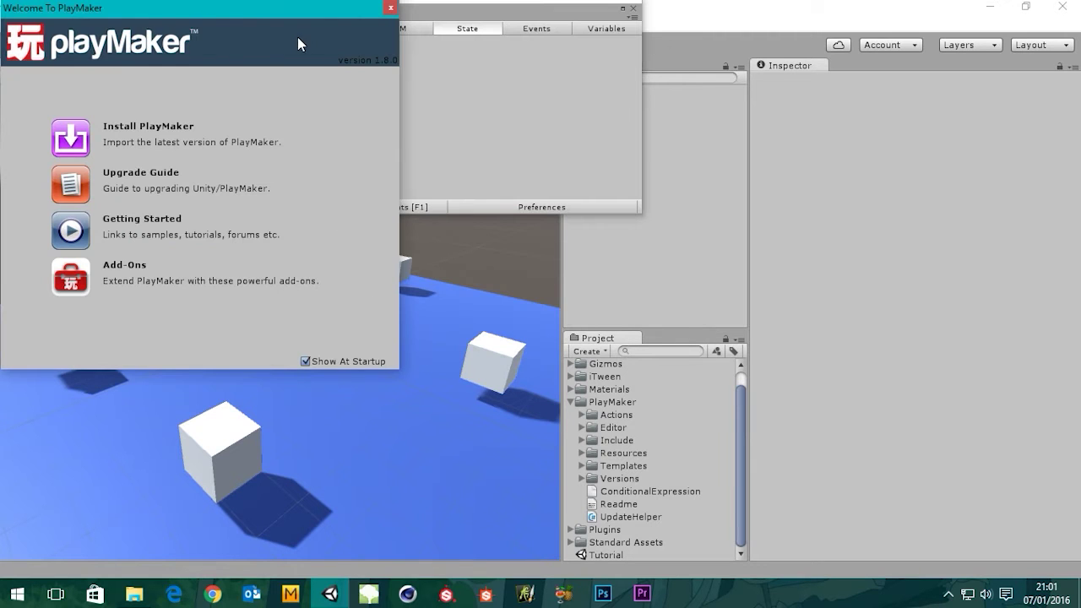
left_click(391, 9)
Step: Dock the PlayMaker editor window below the Scene view and make it slightly taller
left_click_drag(383, 30, 535, 103)
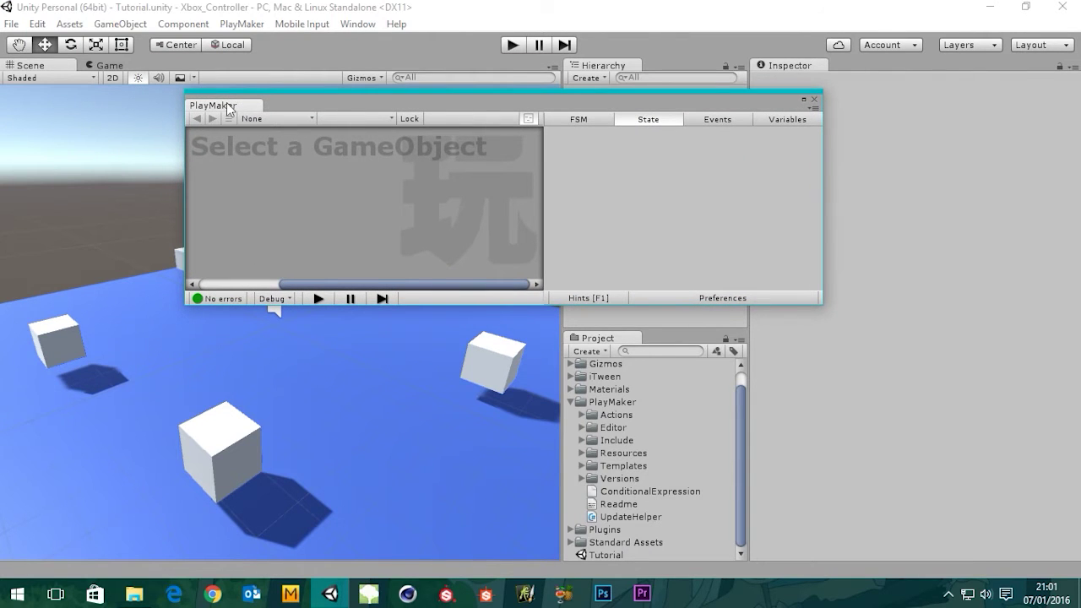
left_click_drag(232, 107, 250, 481)
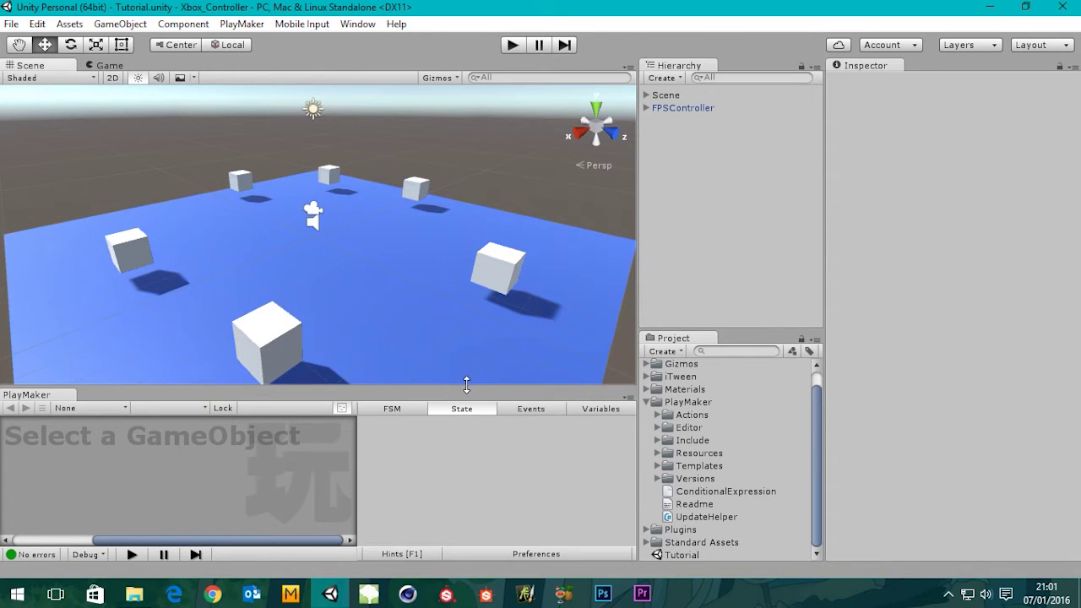
left_click_drag(469, 387, 467, 359)
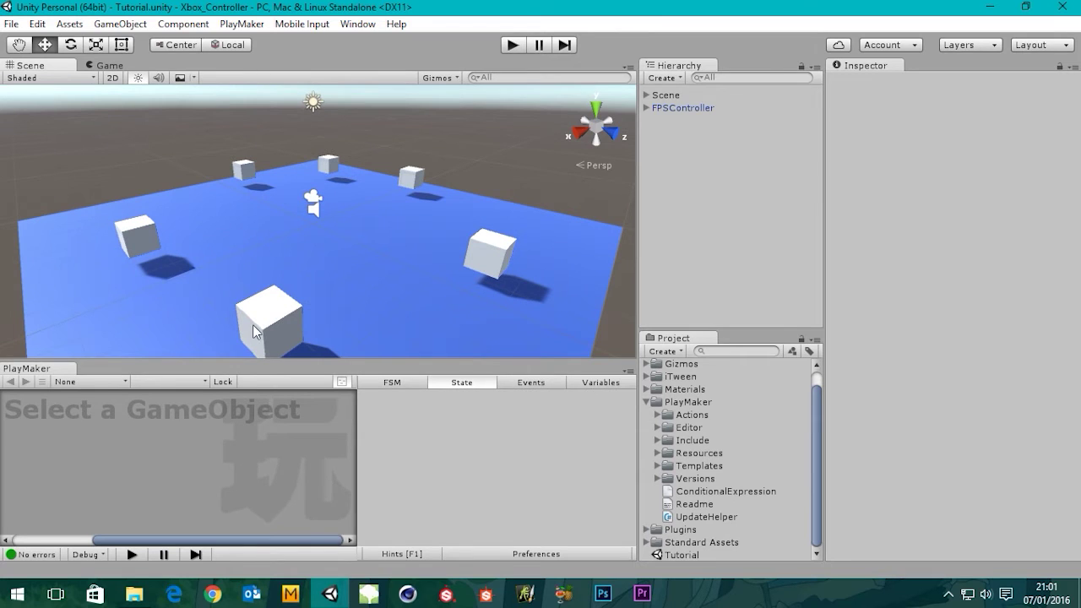
Step: Examine the FPSController and its surroundings in the Scene view from several angles and distances
mouse_move(335, 304)
right_mouse_down()
mouse_move(352, 295)
mouse_move(342, 304)
right_mouse_up()
scroll(342, 303, "down", 5)
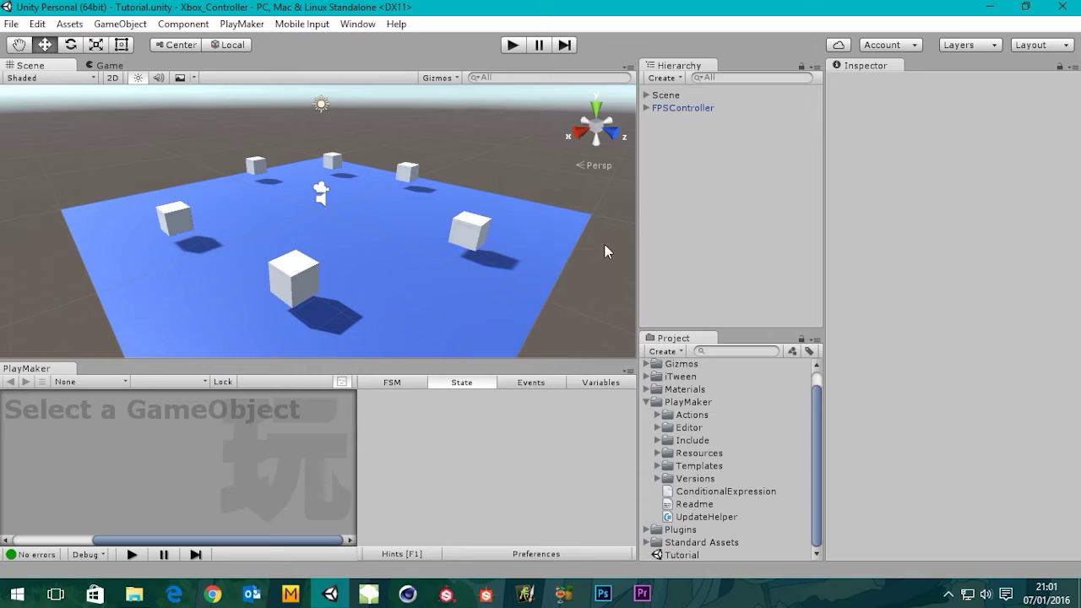
left_click(701, 204)
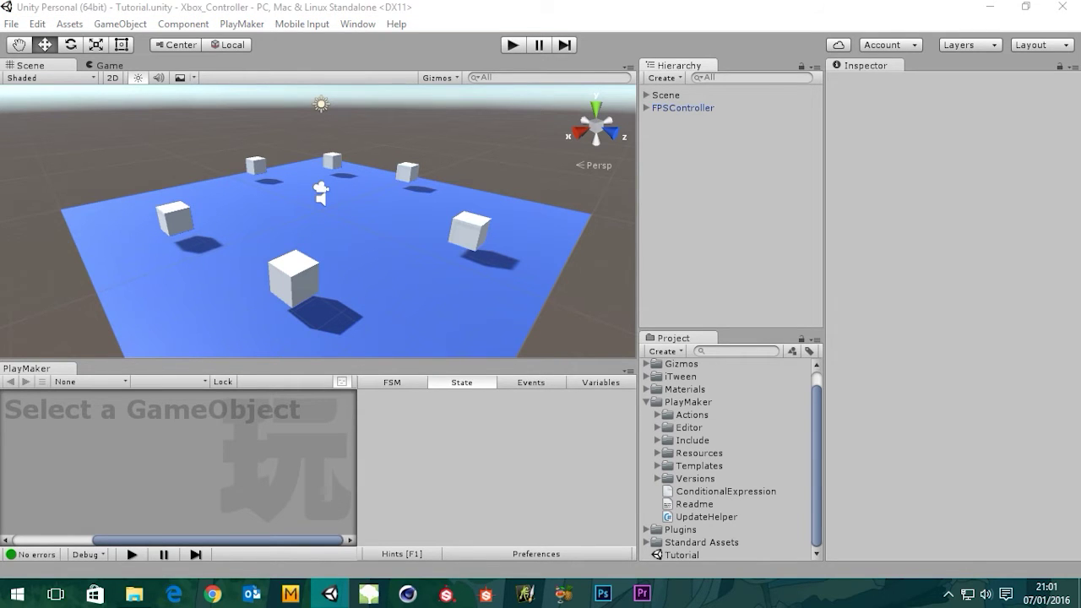
left_click(702, 173)
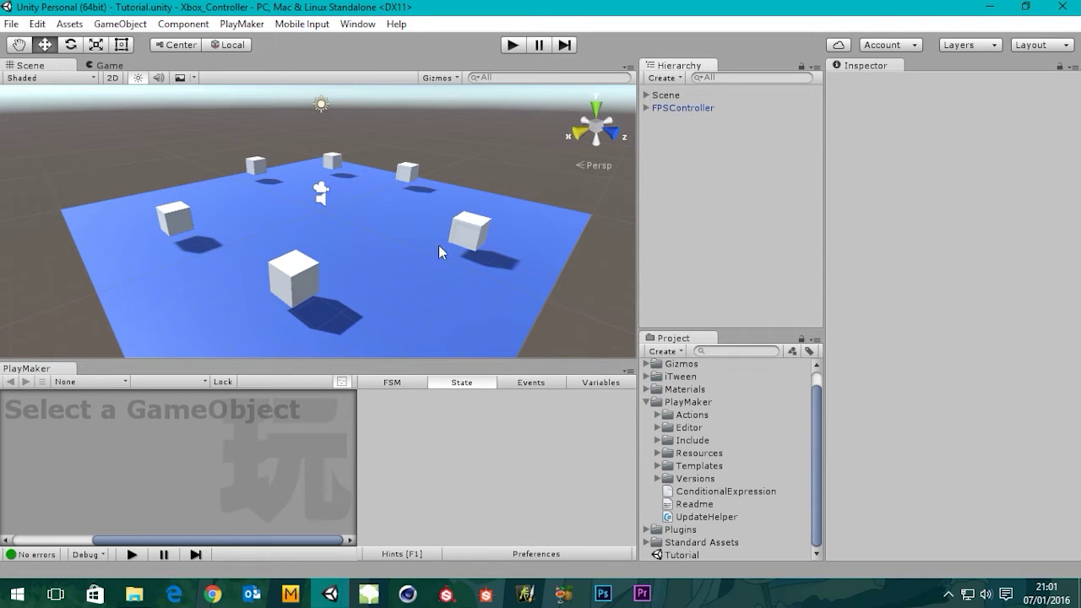
left_click_drag(403, 240, 398, 285, "alt")
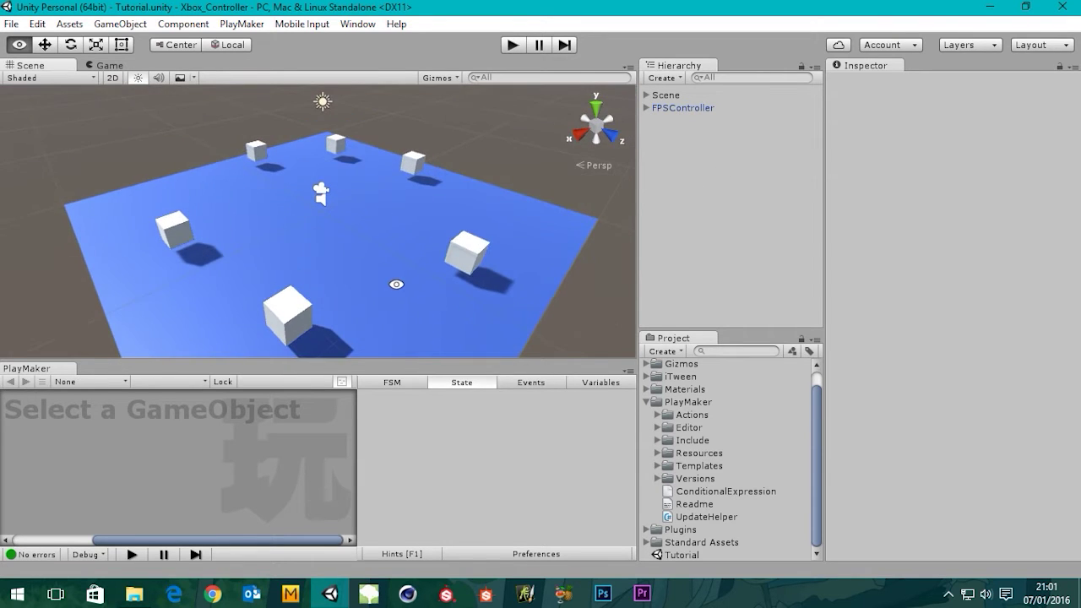
scroll(358, 256, "up", 8)
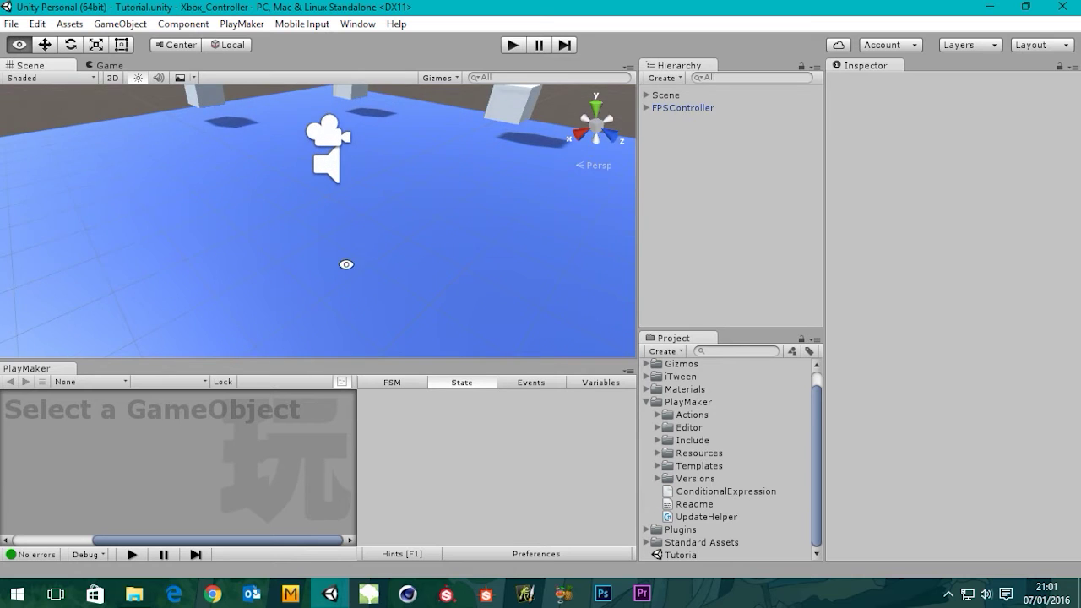
left_click_drag(345, 263, 411, 193, "alt")
left_click(690, 108)
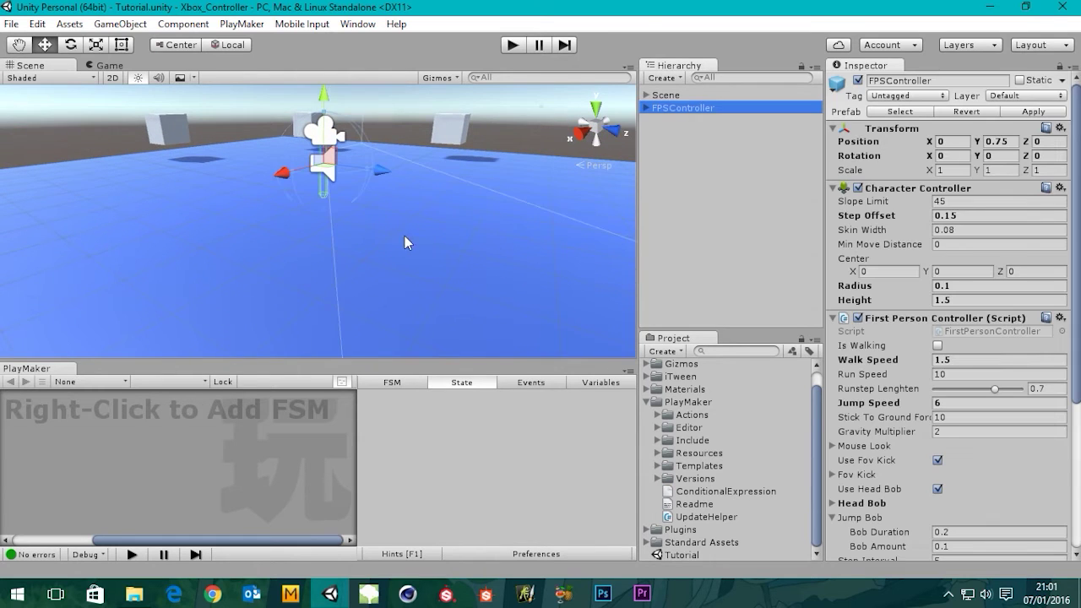
left_click_drag(405, 236, 395, 343, "alt")
scroll(392, 341, "up", 3)
scroll(391, 338, "up", 4)
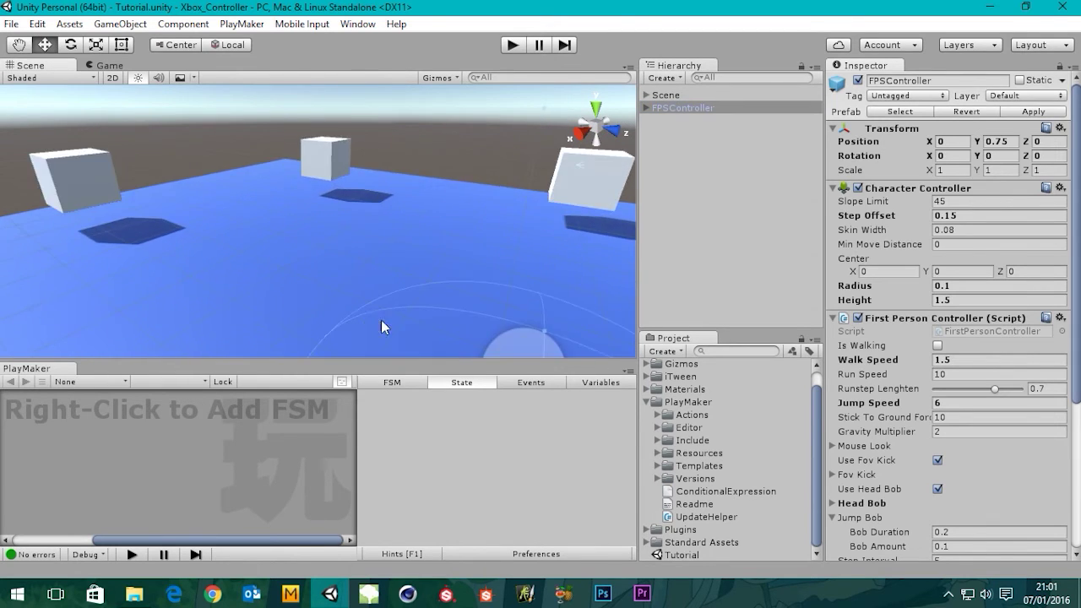
middle_click_drag(370, 315, 292, 71)
left_click_drag(439, 243, 301, 215, "alt")
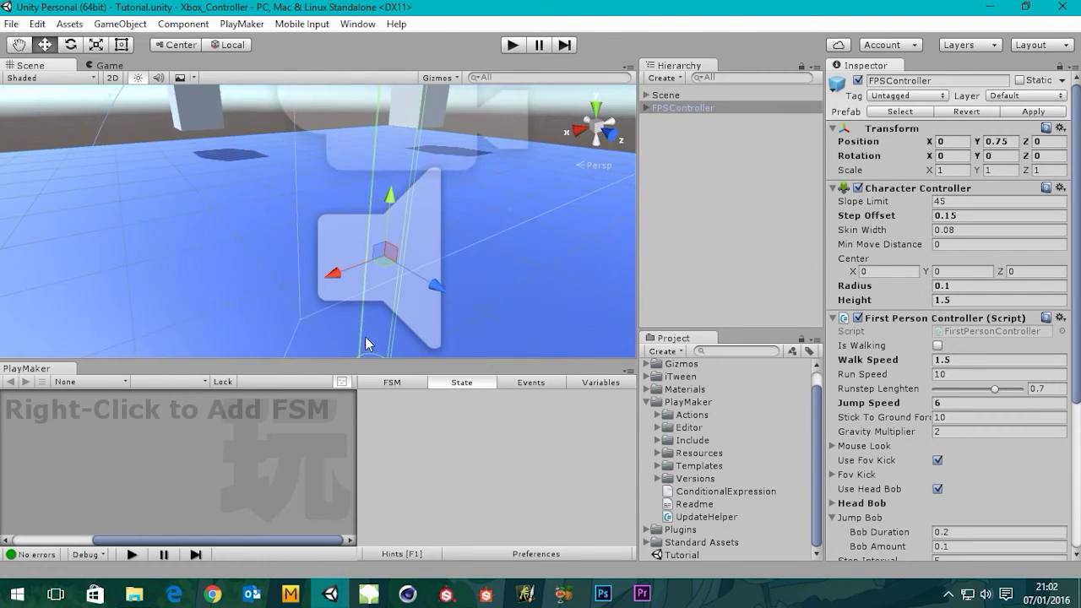
scroll(402, 196, "down", 5)
left_click(681, 155)
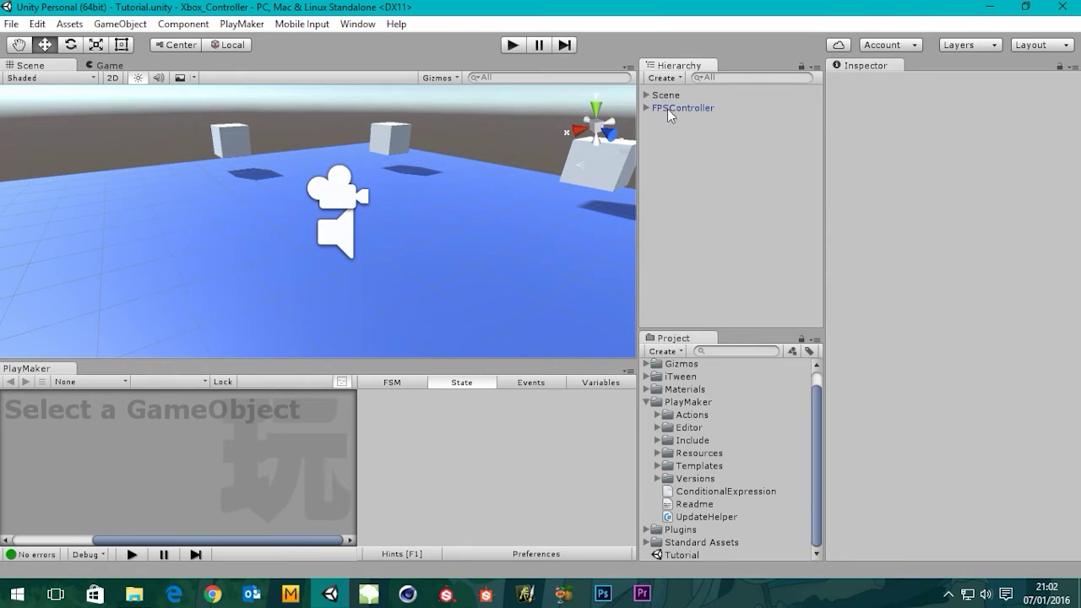
Step: Review the objects inside the Scene group, and the components of FPSController and its FirstPersonCharacter child
left_click(665, 98)
left_click(647, 95)
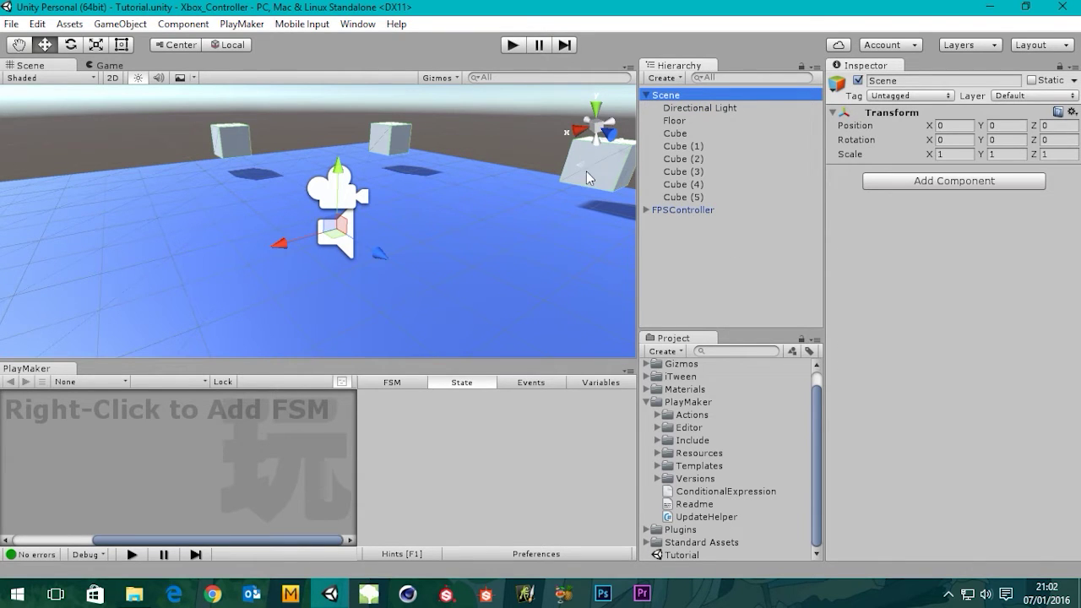
left_click(646, 94)
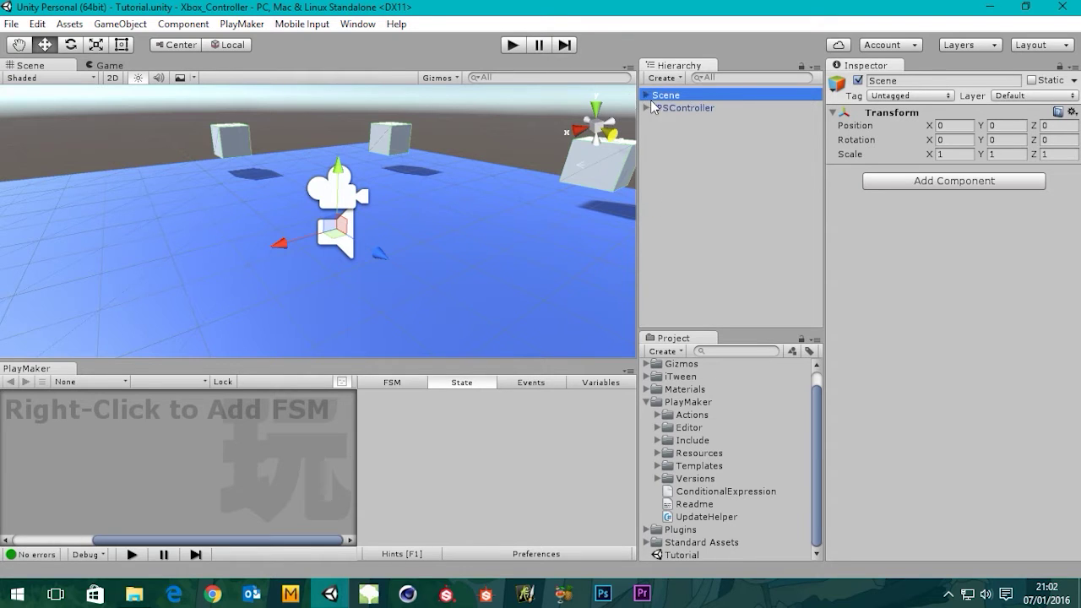
left_click(693, 156)
left_click(665, 109)
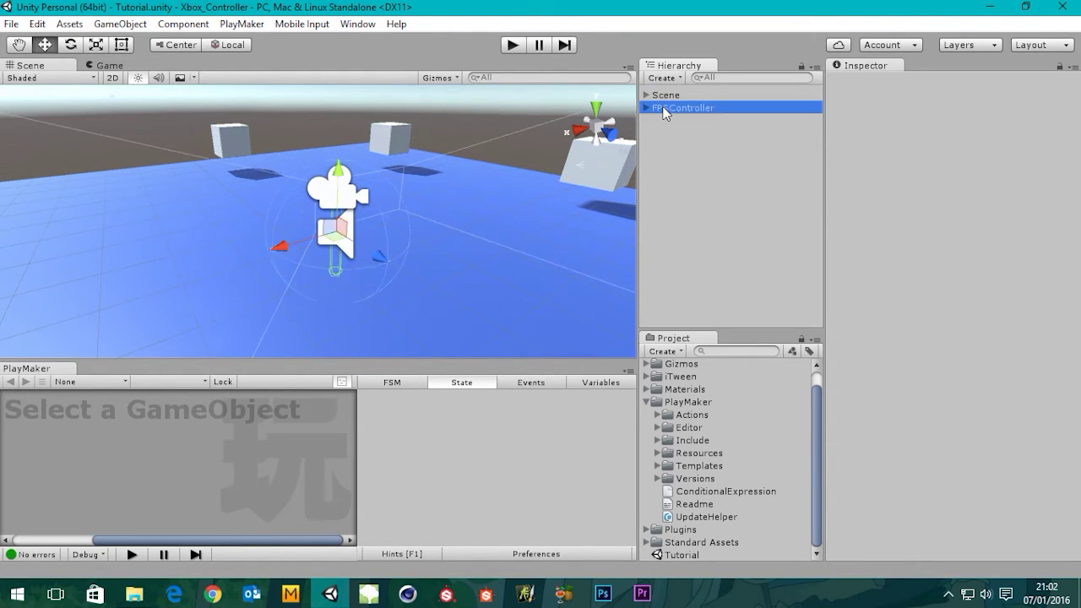
left_click(646, 108)
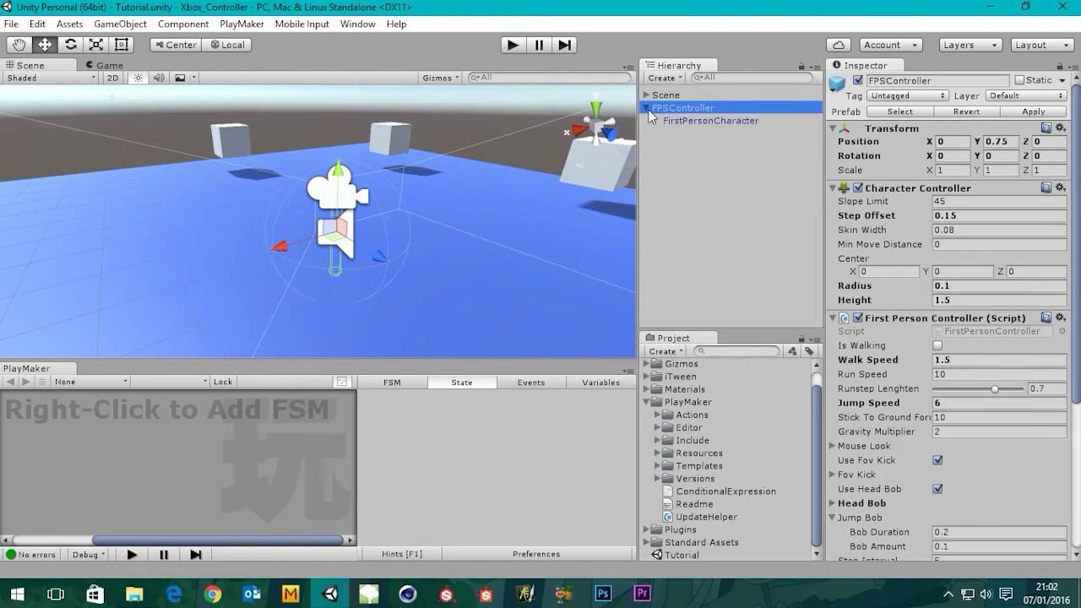
left_click(713, 122)
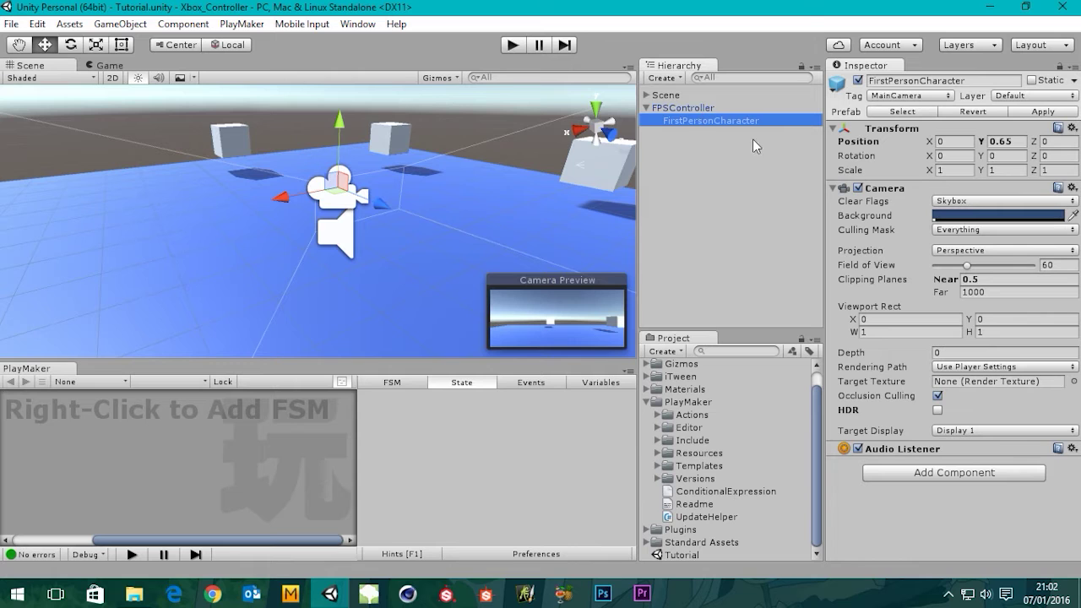
left_click(693, 107)
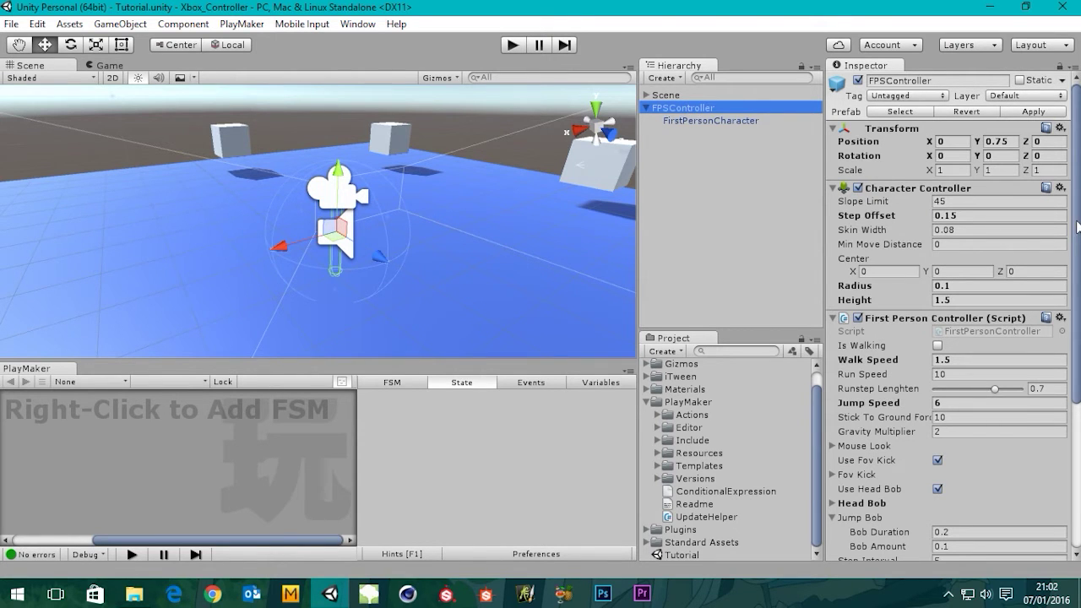
scroll(1078, 226, "down", 3)
scroll(1076, 226, "down", 1)
scroll(1076, 227, "up", 5)
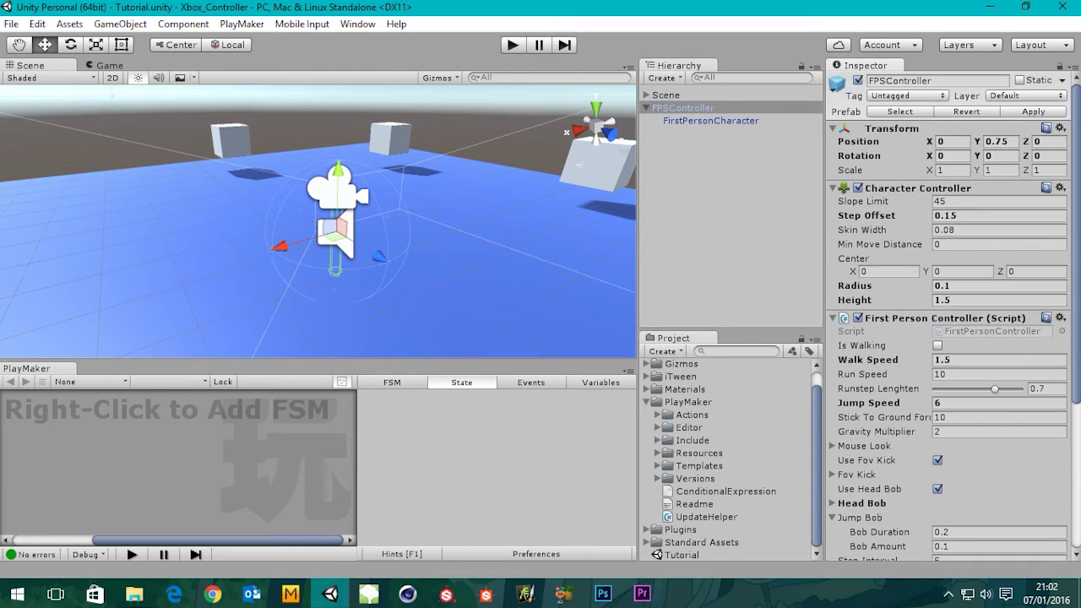
left_click(755, 198)
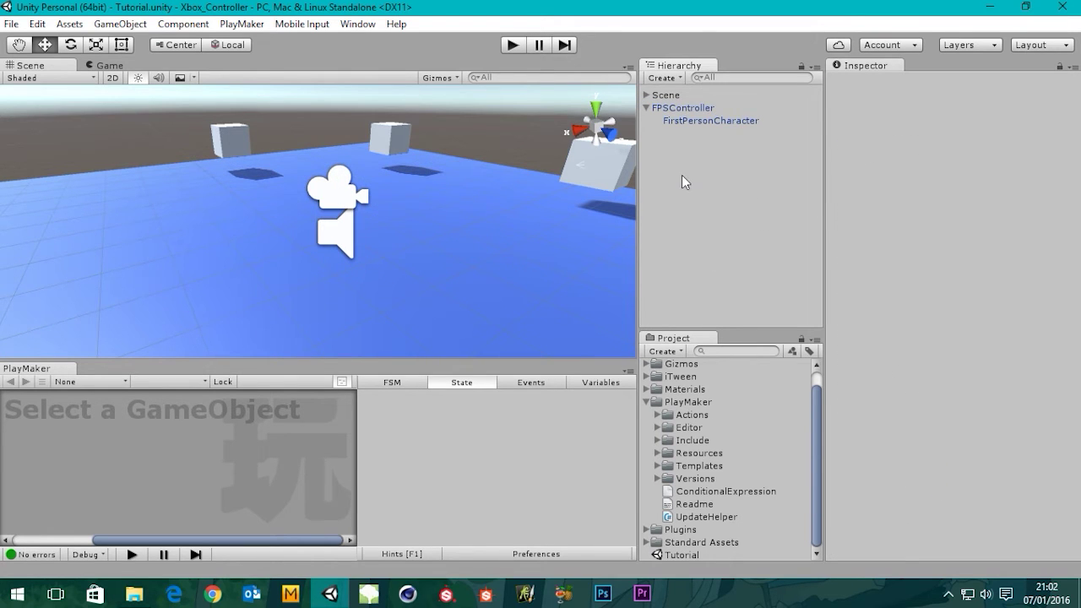
Step: Create an empty game object in the hierarchy and name it "B Button Crouch"
left_click(666, 78)
left_click(700, 95)
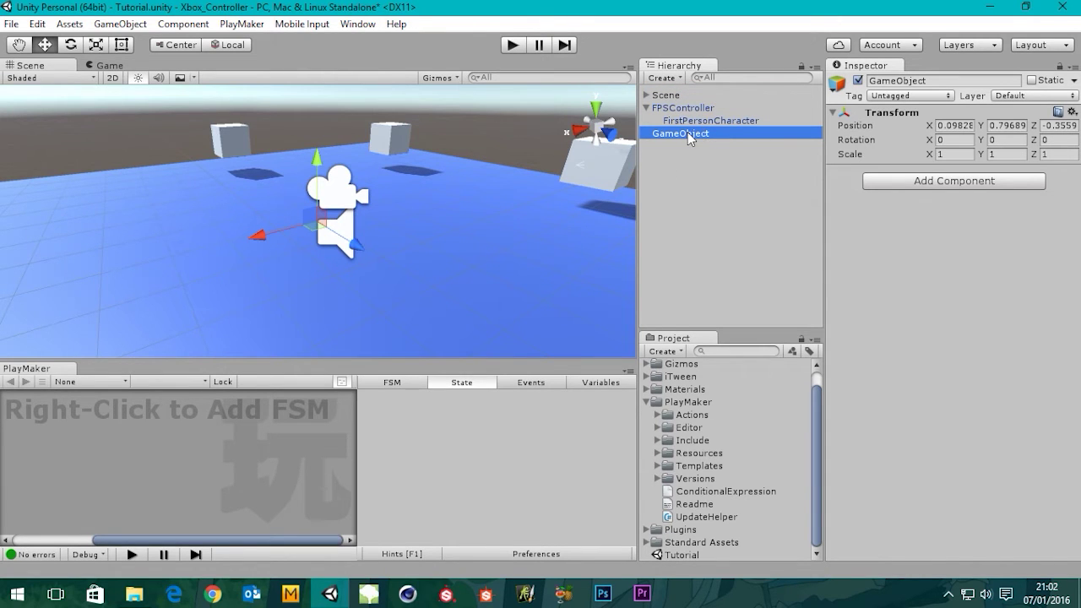
left_click(689, 135)
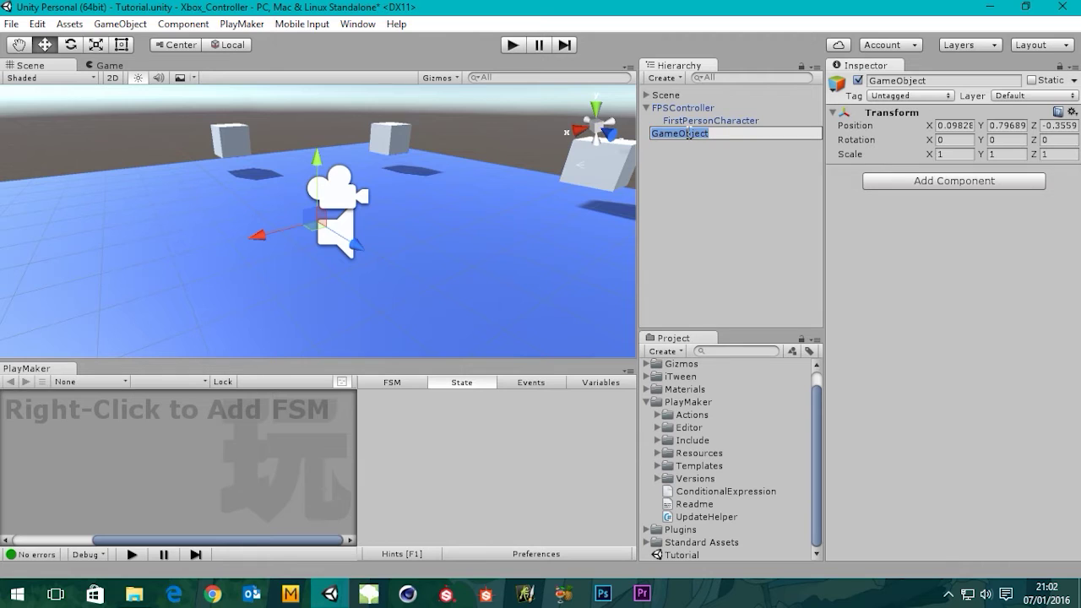
type("B Bu")
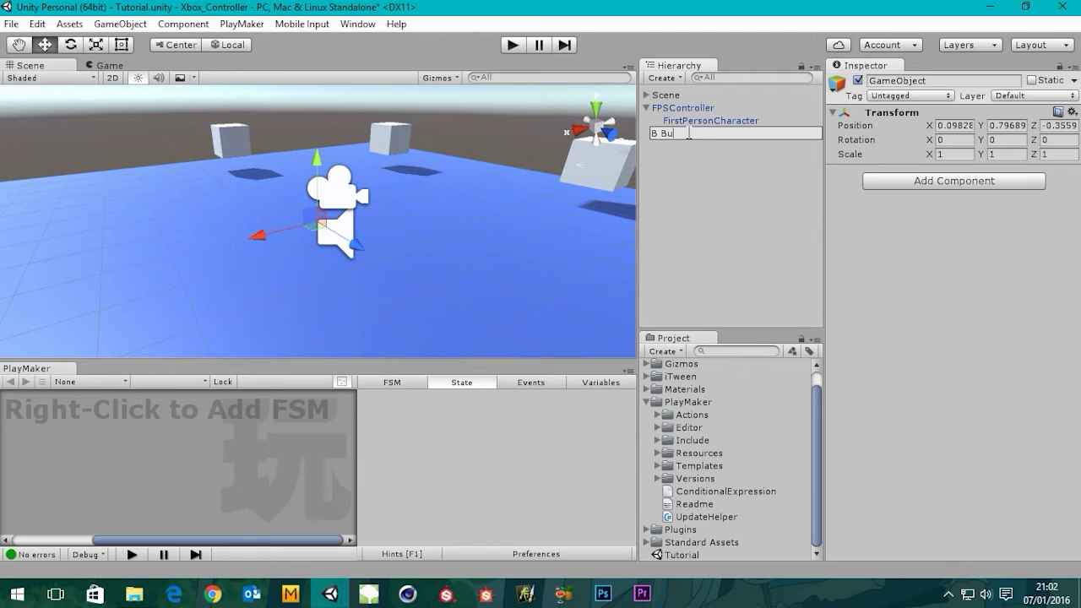
type("tton Crouch")
left_click(746, 179)
Step: Make the B Button Crouch object a child of FPSController and compare their placement in the scene
left_click_drag(686, 134, 699, 133)
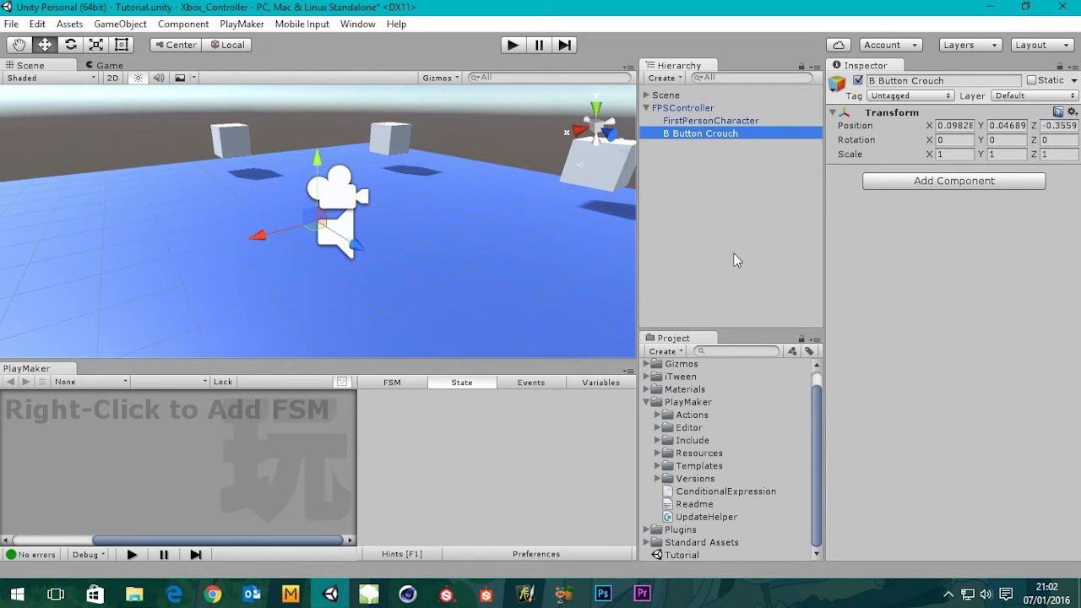
left_click(734, 253)
left_click(694, 135)
left_click(681, 108)
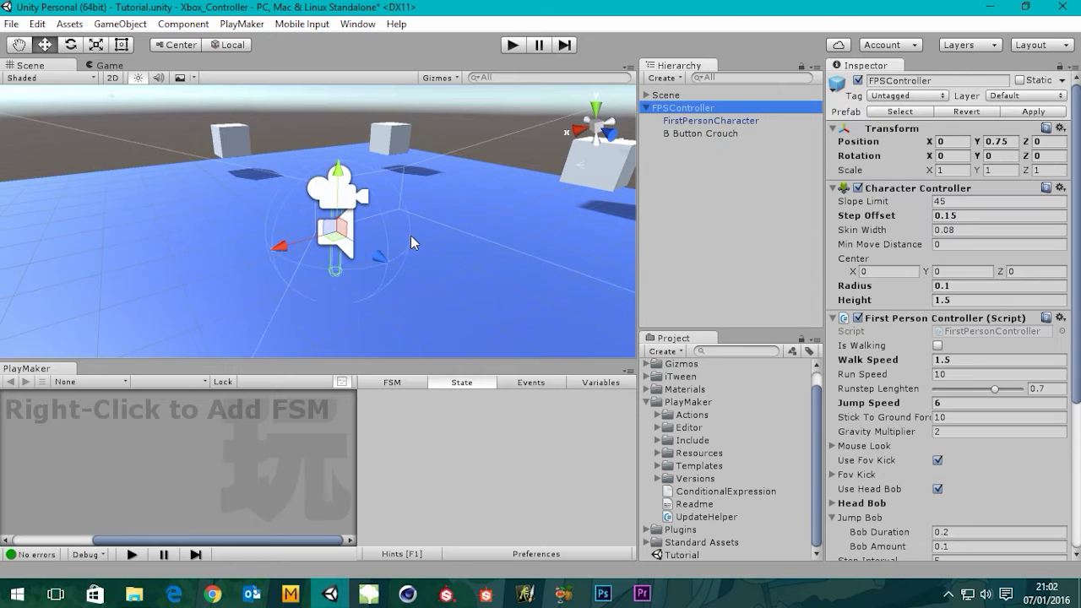
key("alt")
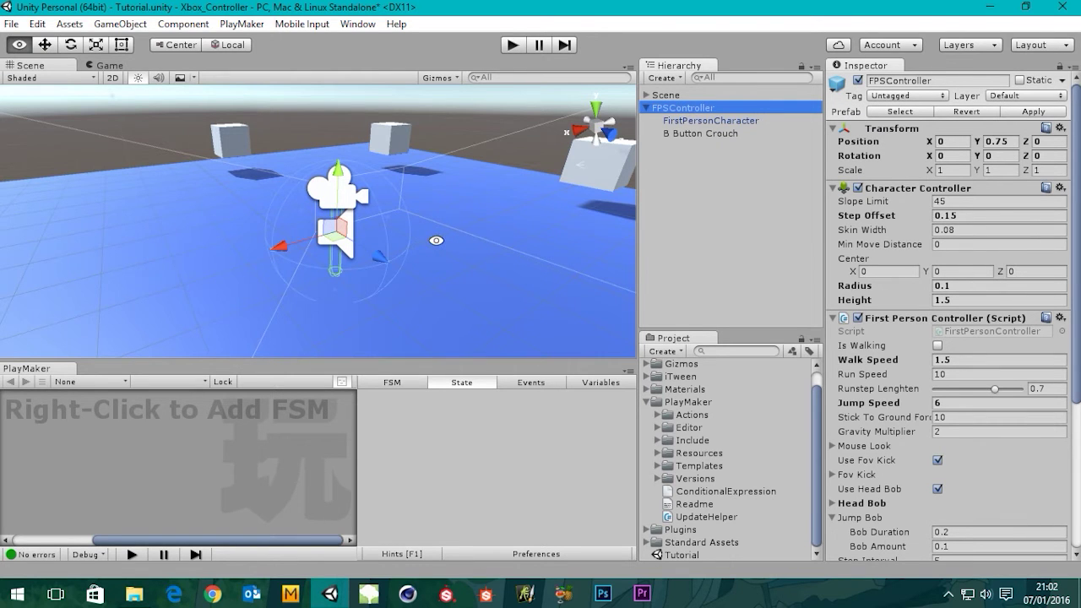
left_click_drag(435, 240, 662, 239, "alt")
left_click(692, 140)
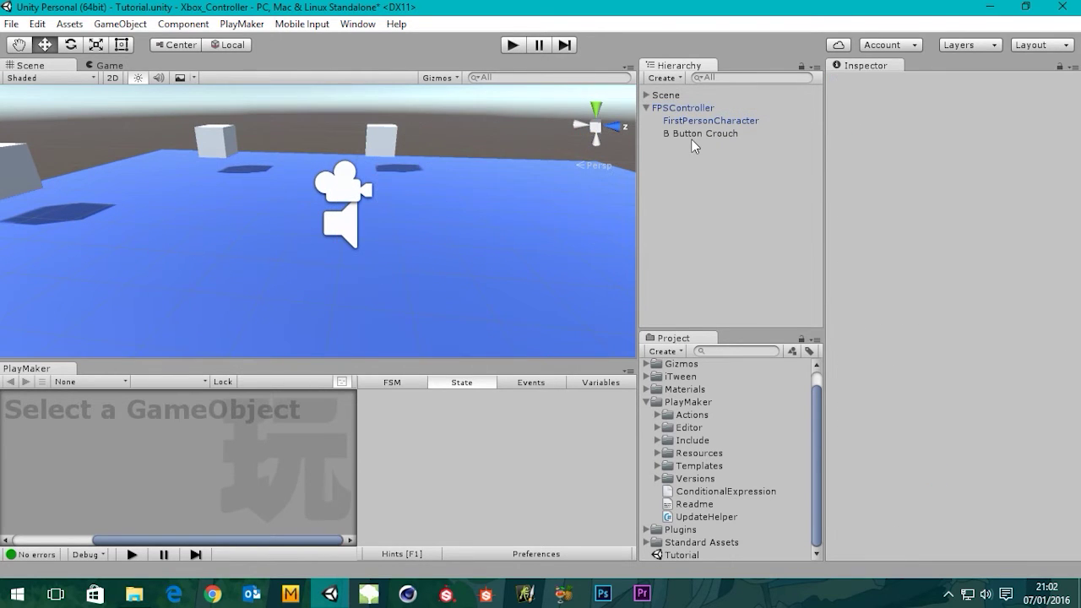
Step: Set the B Button Crouch object's position to 0 on X, Y and Z
left_click(690, 135)
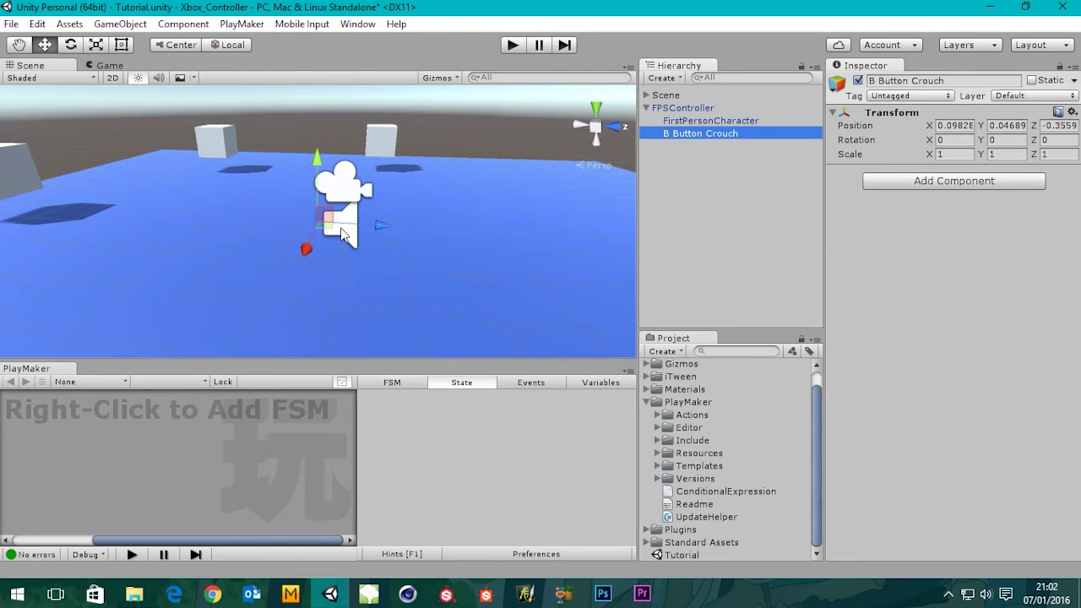
left_click(963, 127)
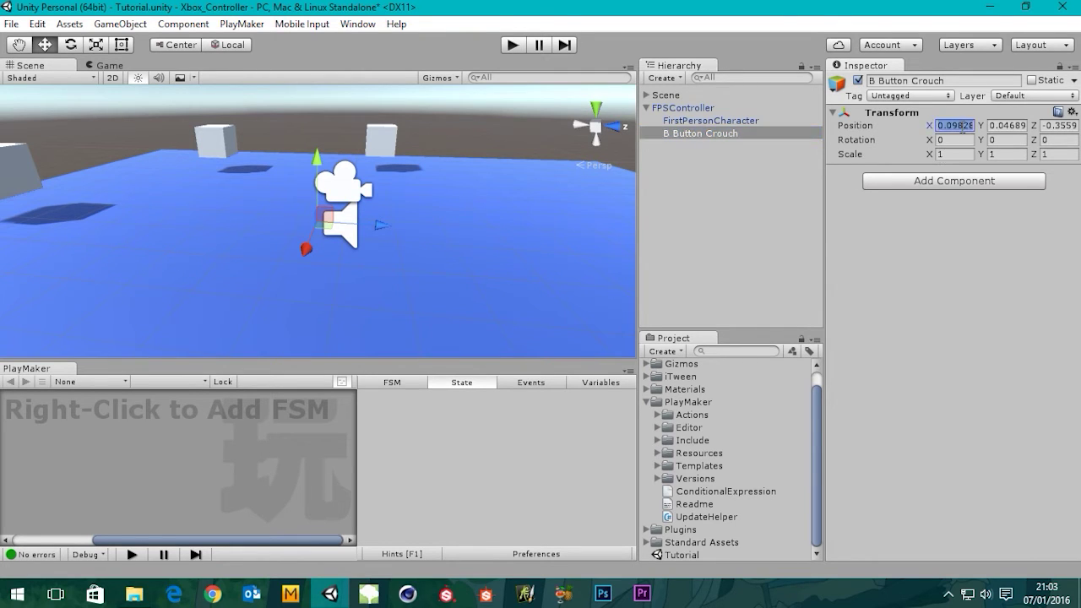
type("0")
key("Tab")
type("0")
key("Tab")
type("0")
key("Tab")
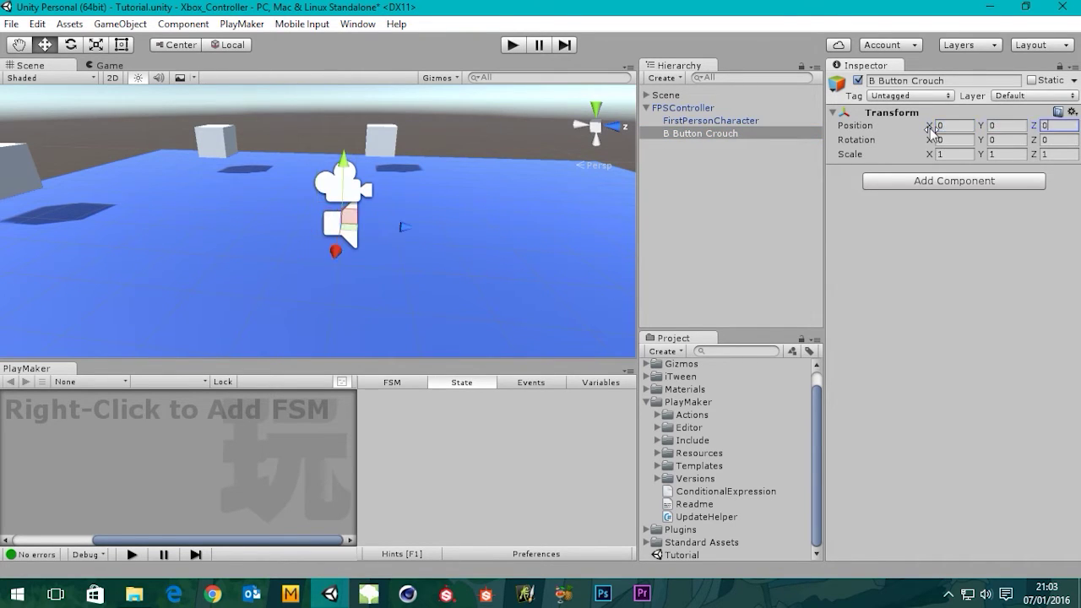
Step: Add a PlayMaker FSM to the B Button Crouch object
left_click(766, 202)
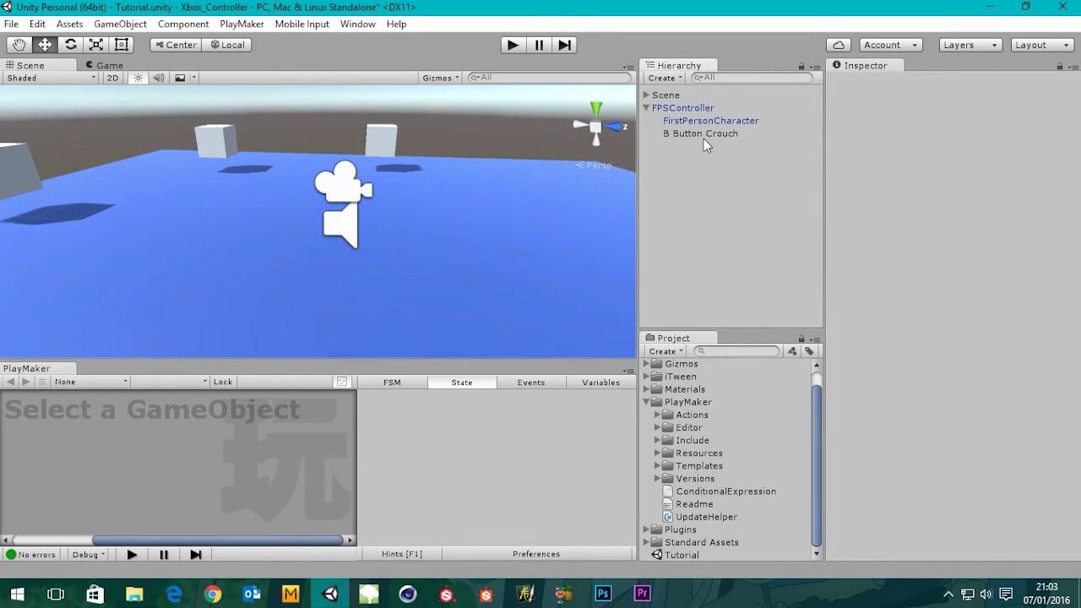
left_click(704, 139)
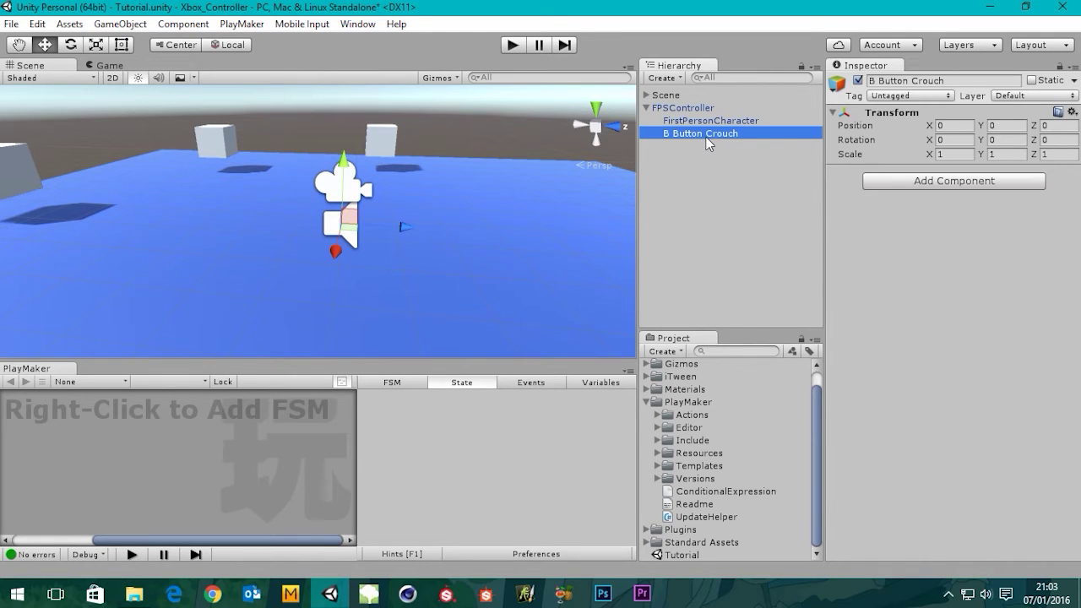
right_click(696, 134)
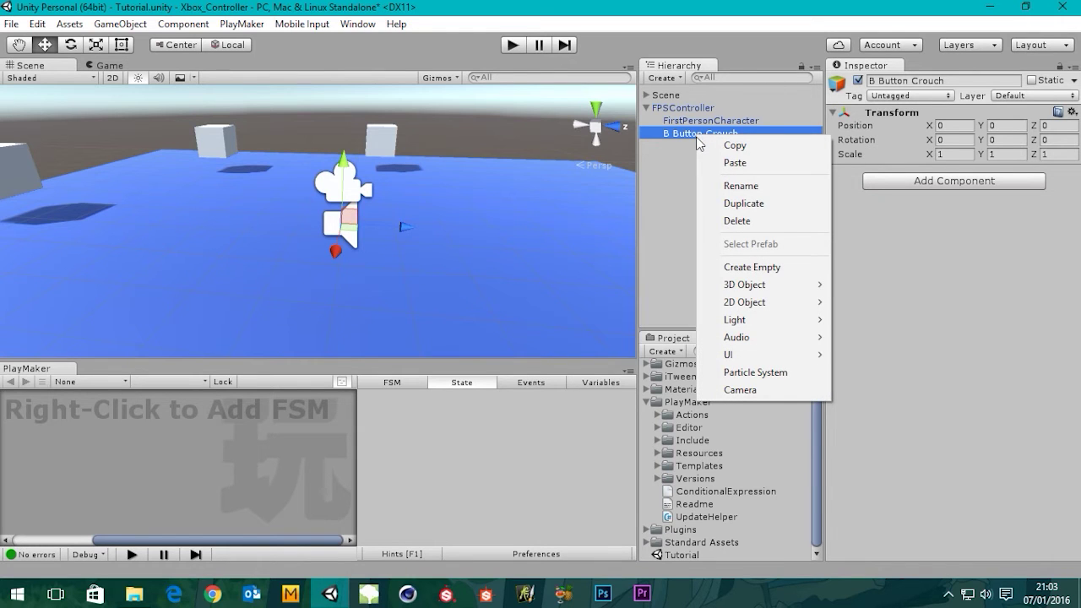
left_click(689, 238)
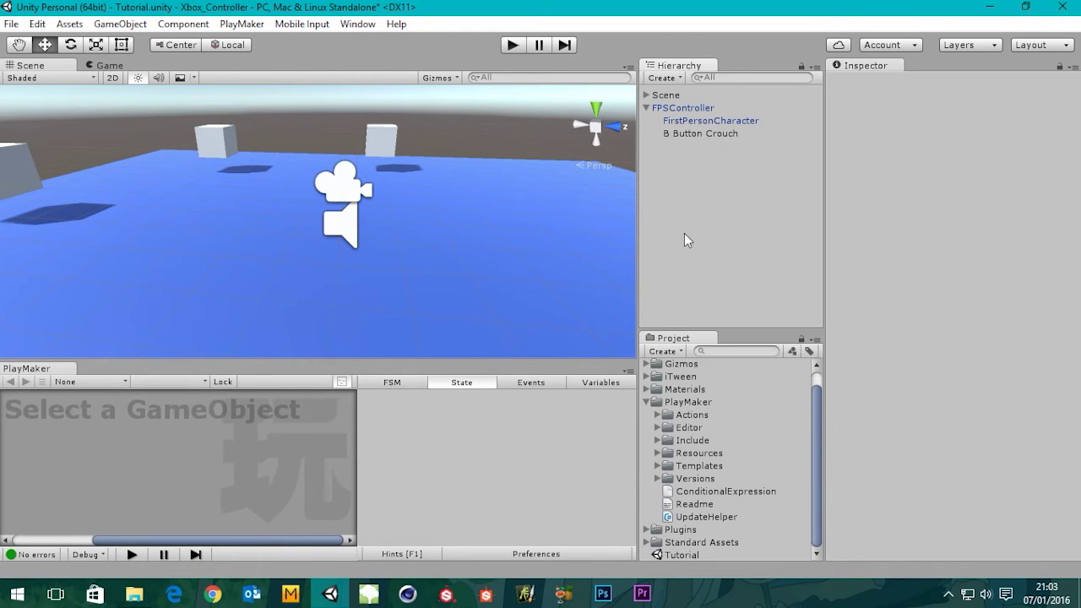
left_click(698, 132)
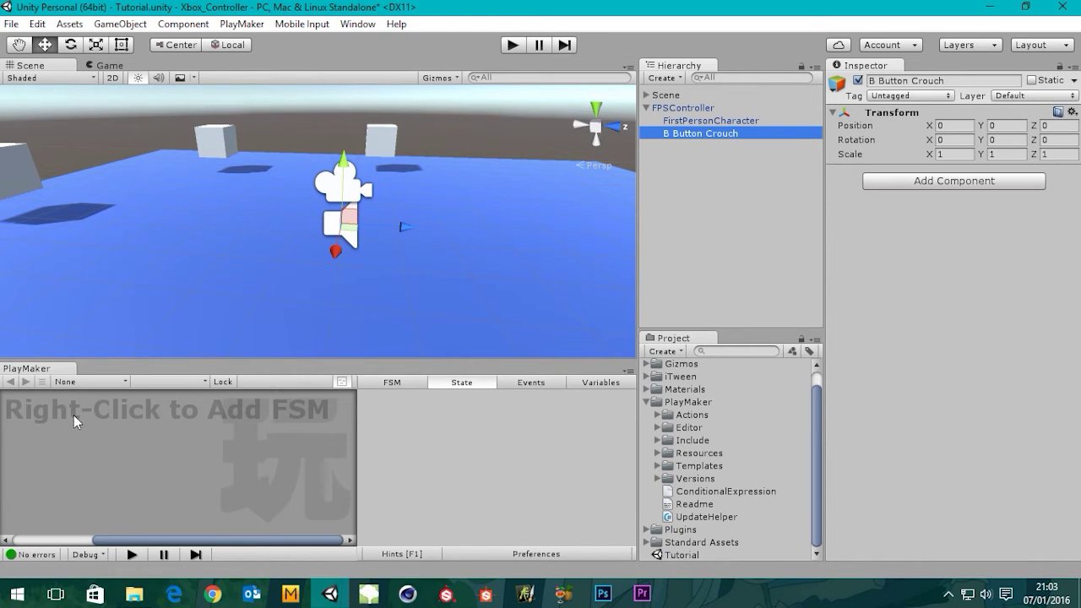
right_click(211, 470)
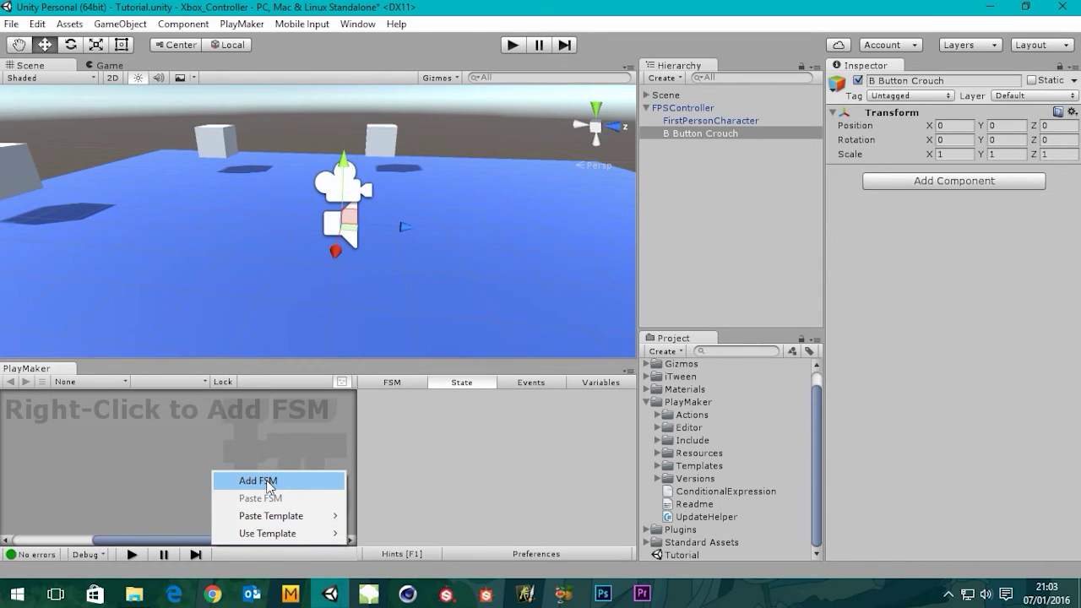
left_click(213, 423)
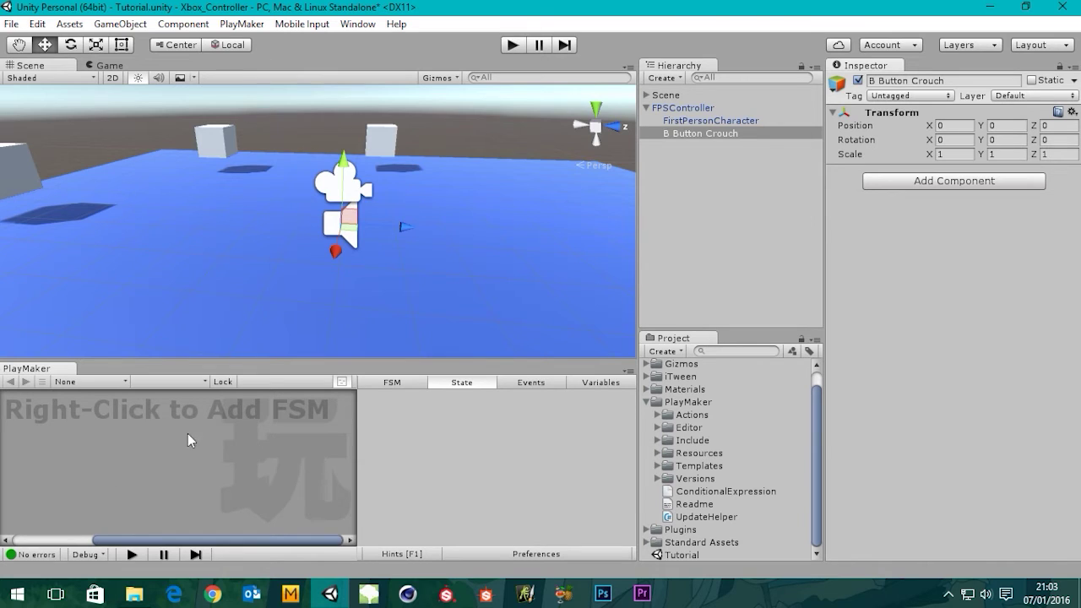
right_click(167, 457)
left_click(216, 468)
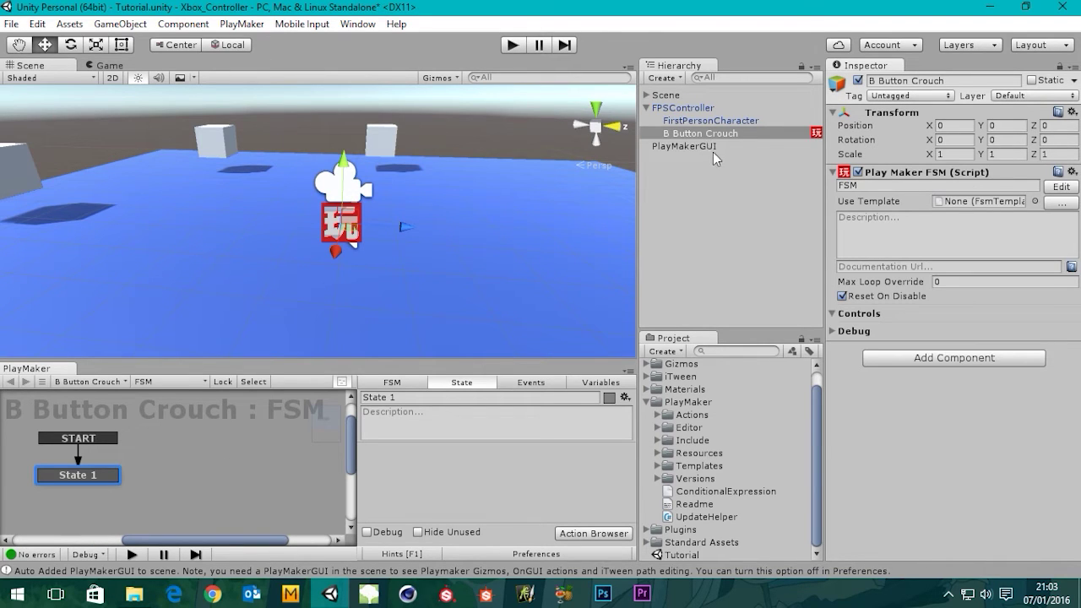
Step: Inspect the FSM on B Button Crouch and the settings of the PlayMakerGUI object
left_click(817, 135)
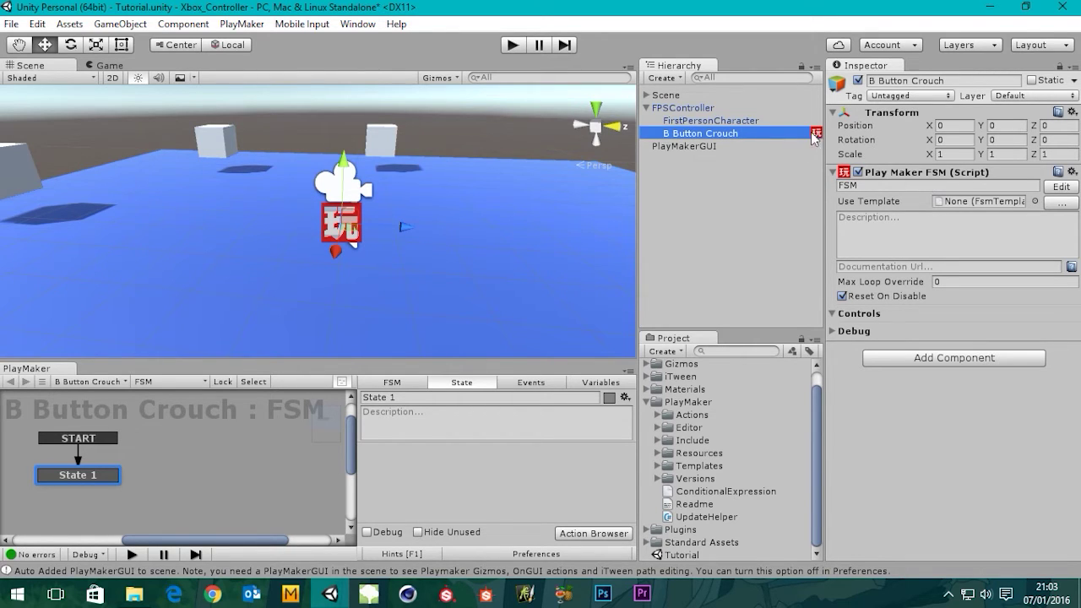
left_click(703, 177)
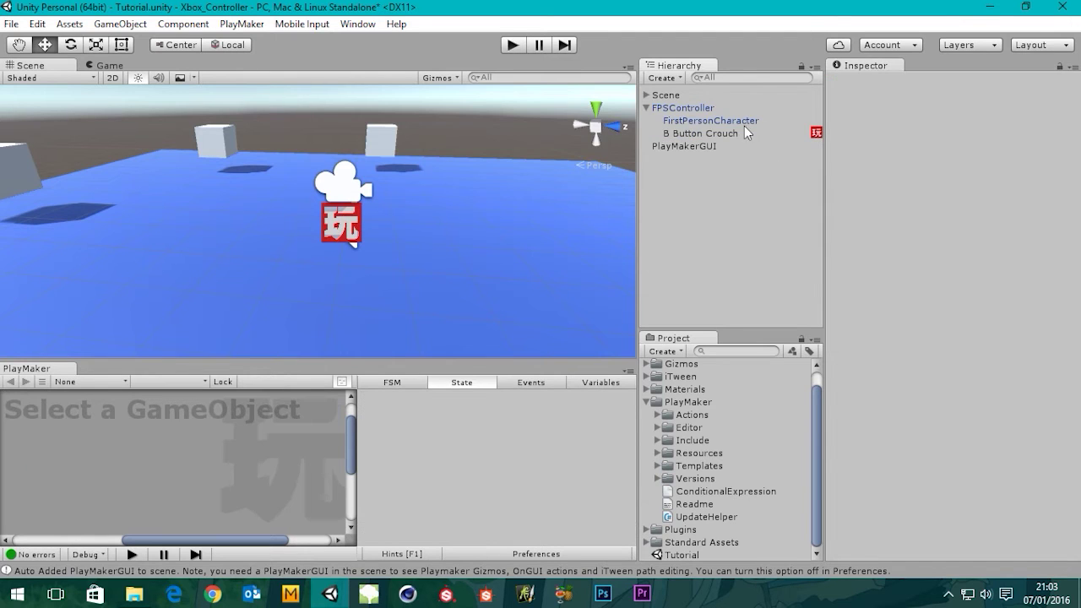
left_click(809, 135)
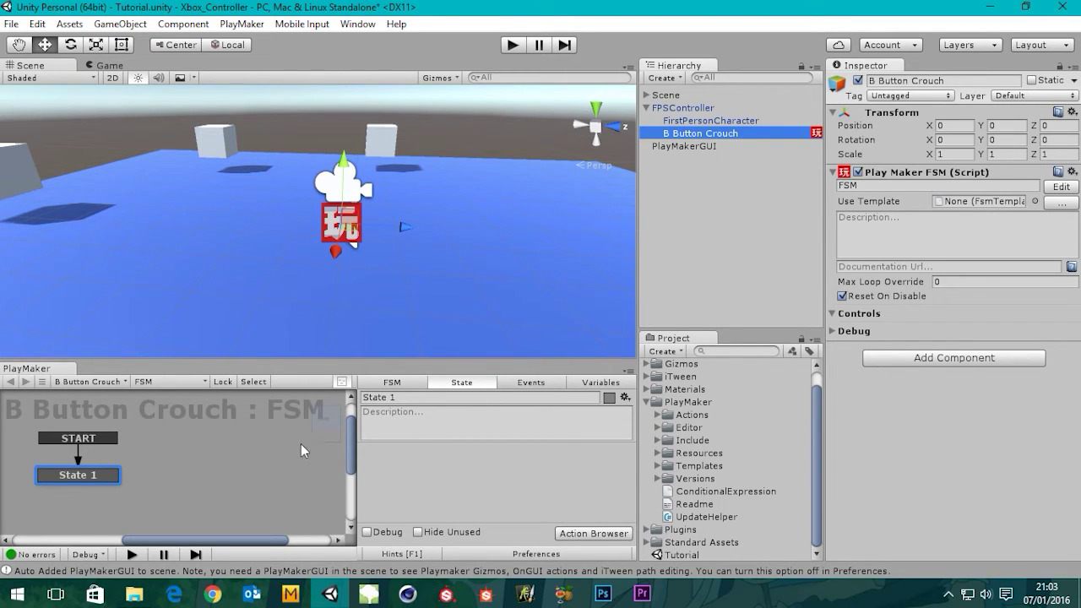
left_click(716, 137)
left_click(687, 162)
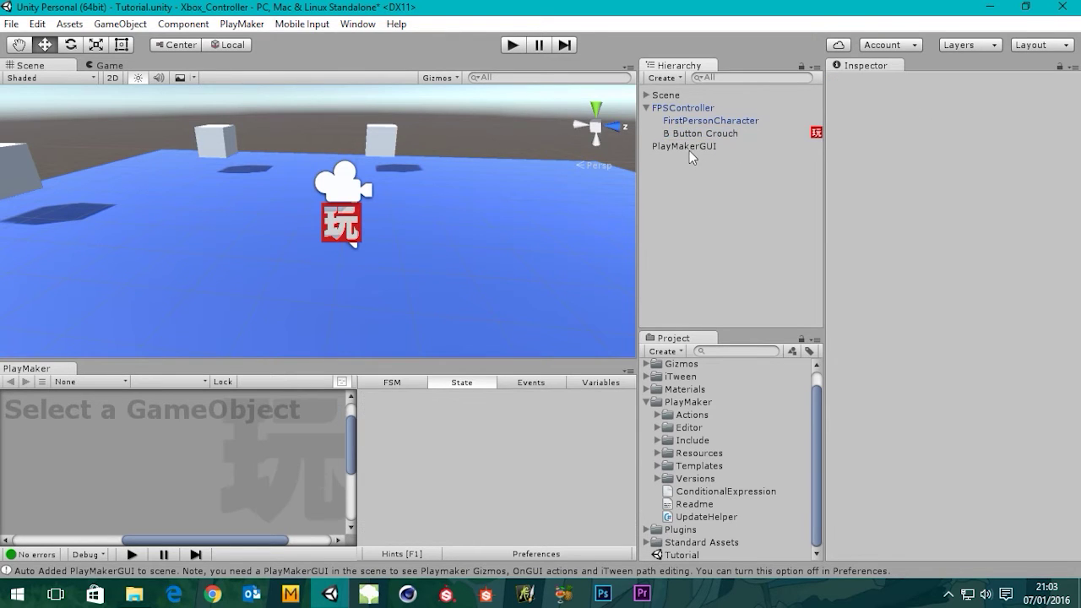
left_click(690, 149)
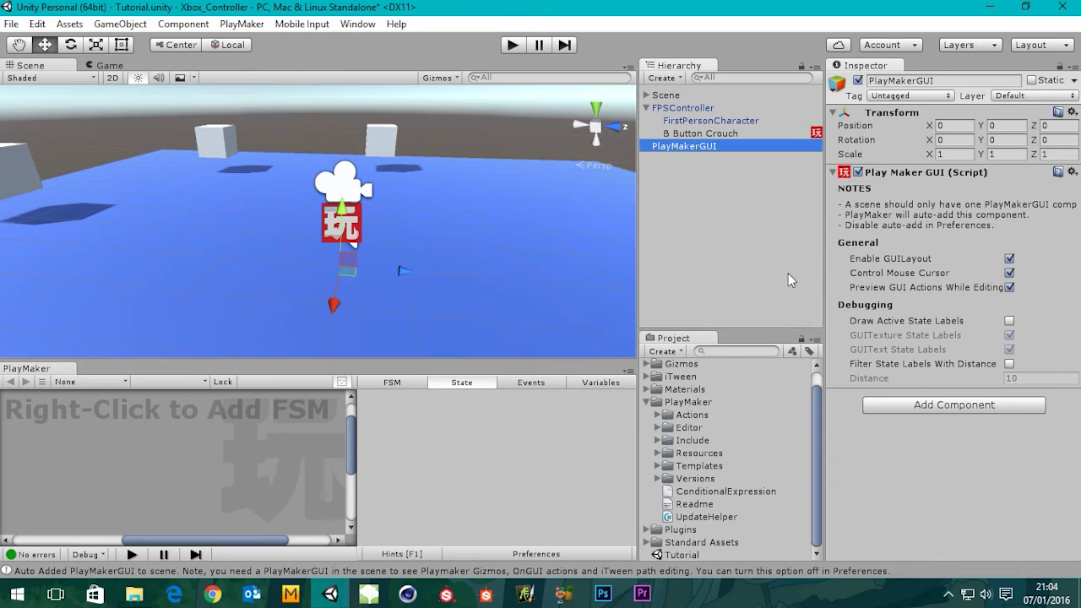
Step: Try to delete the PlayMakerGUI object from the hierarchy, then reselect B Button Crouch
left_click(716, 168)
left_click(695, 145)
key("Delete")
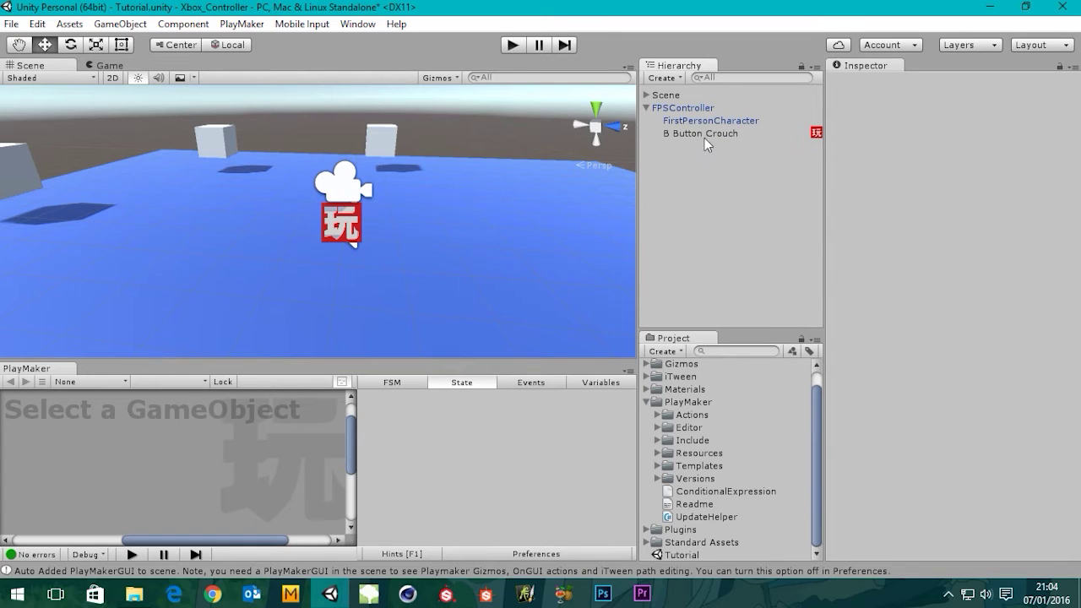
left_click(704, 135)
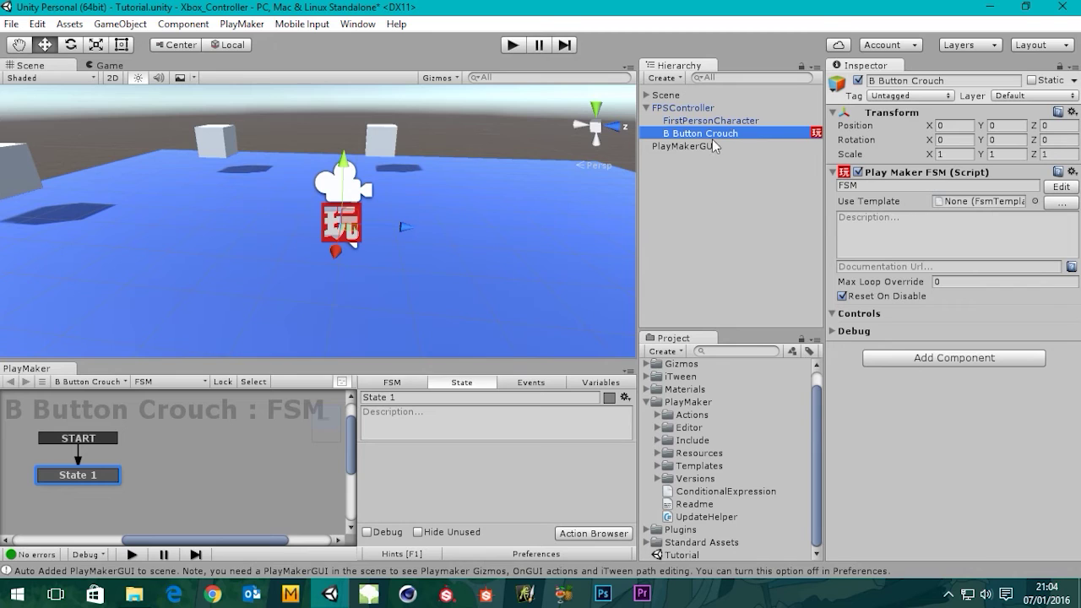
Step: Play the scene to check which state of the B Button Crouch FSM is active, and stop it
middle_click_drag(190, 465, 264, 458)
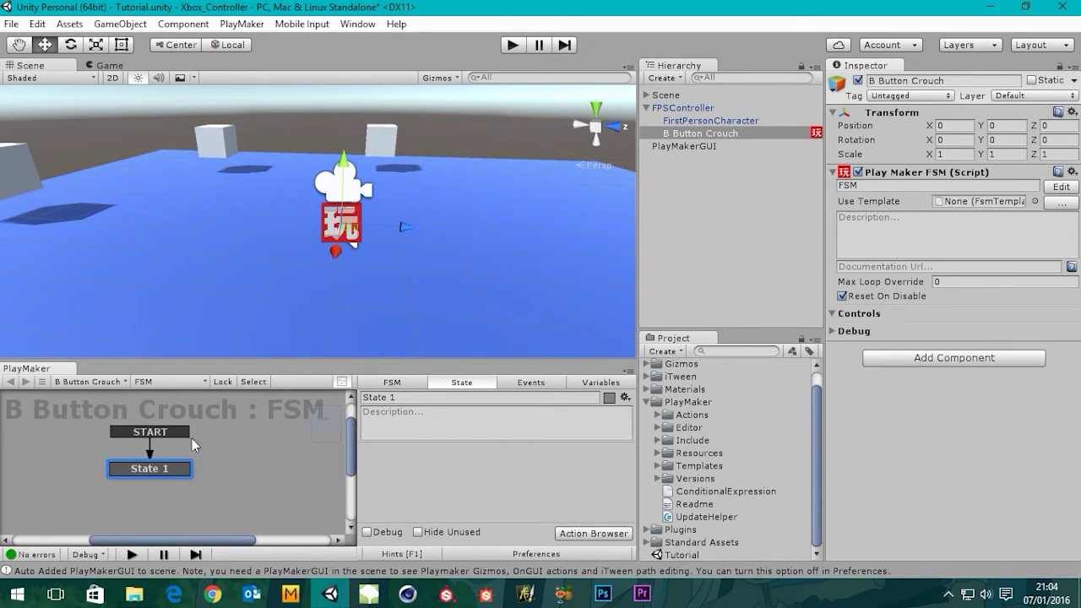
left_click(240, 501)
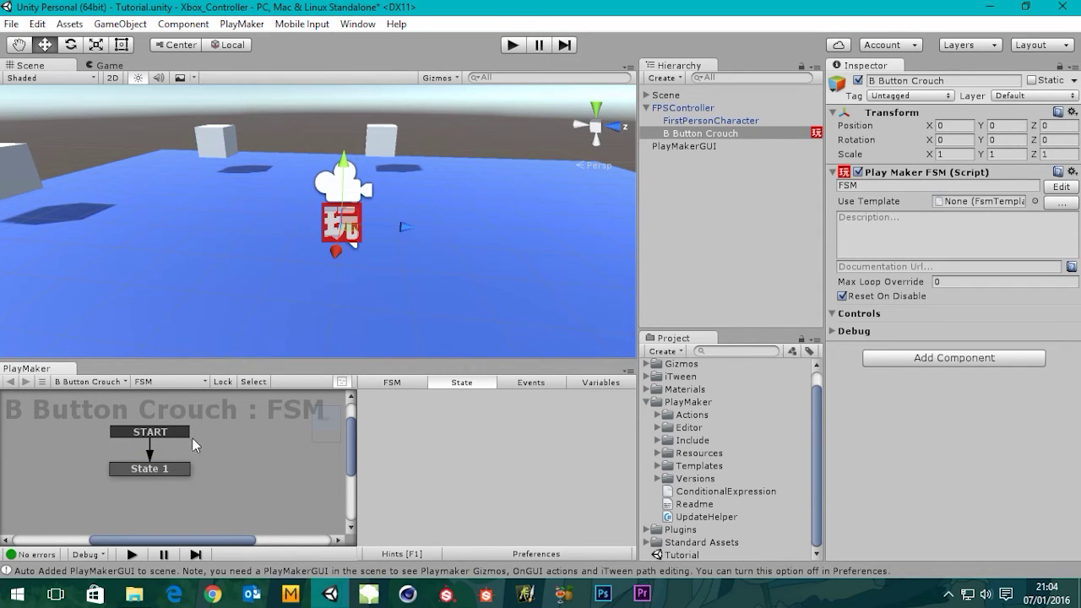
middle_click_drag(207, 435, 194, 443)
left_click(141, 479)
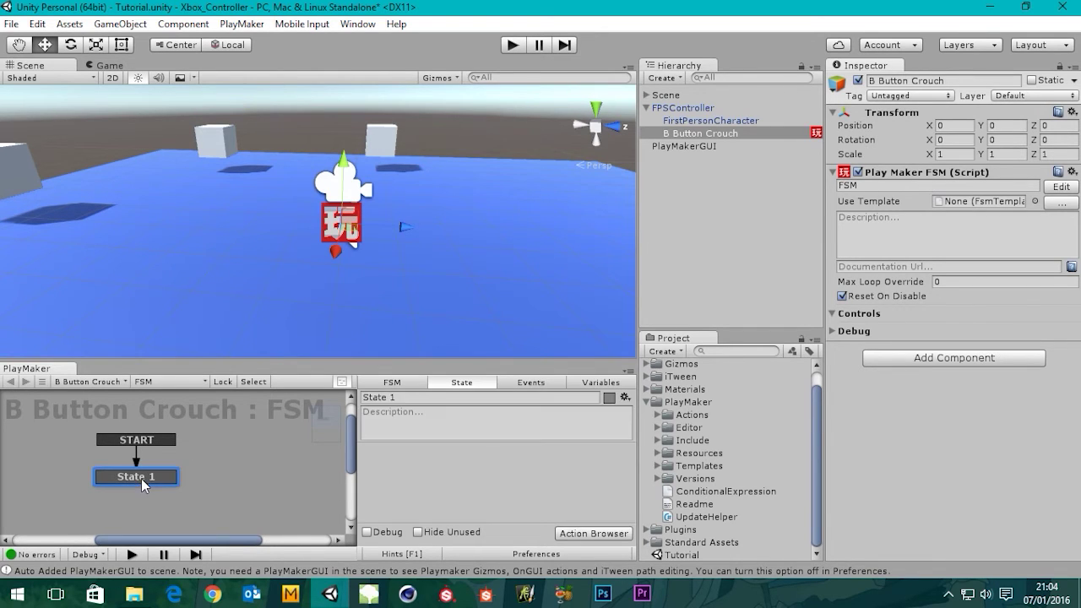
left_click(248, 456)
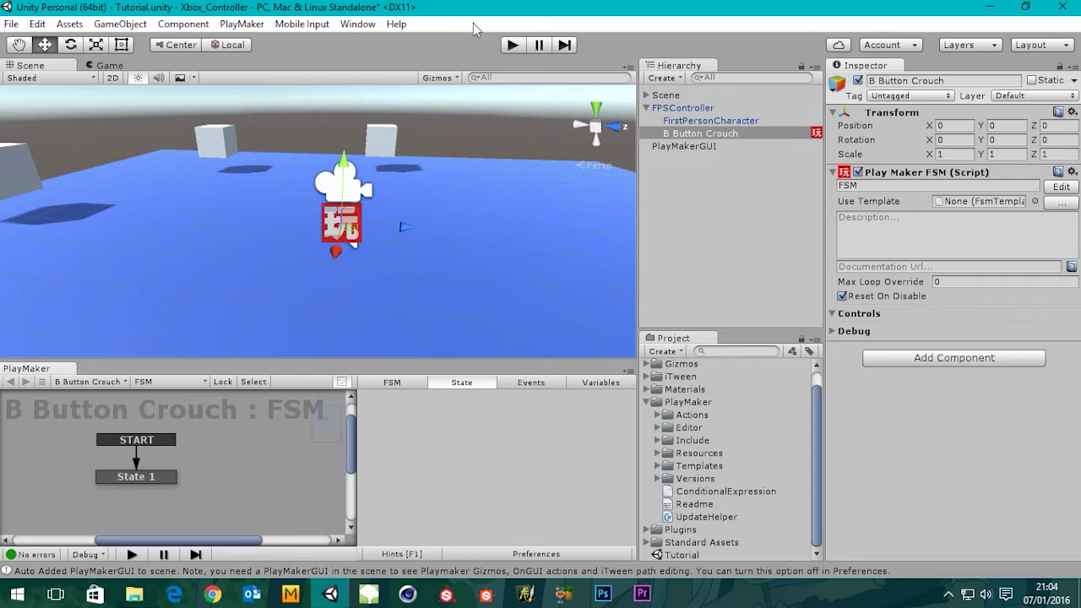
left_click(513, 44)
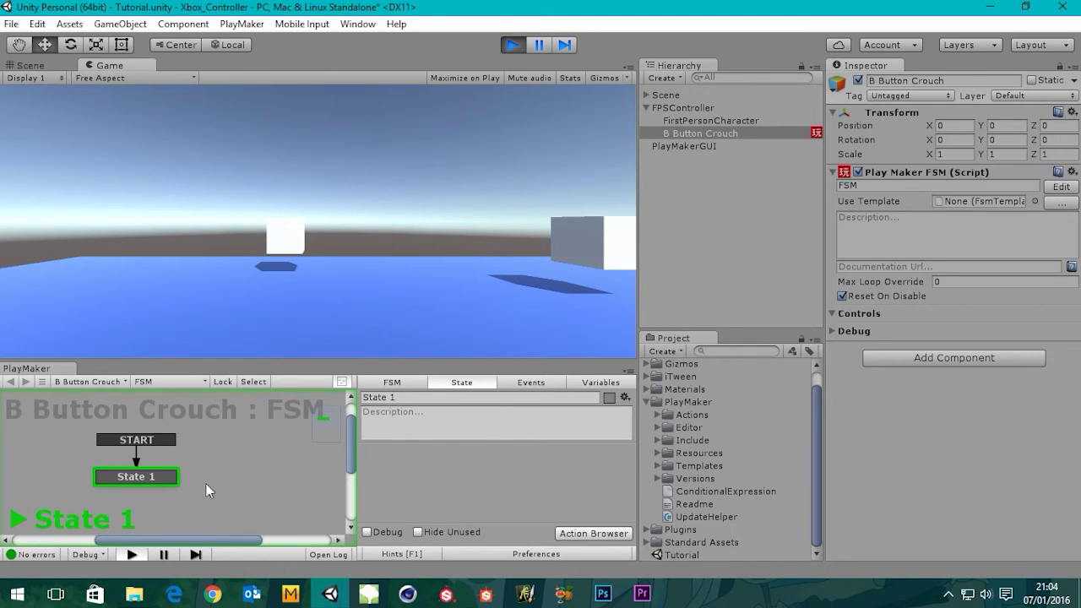
left_click(138, 476)
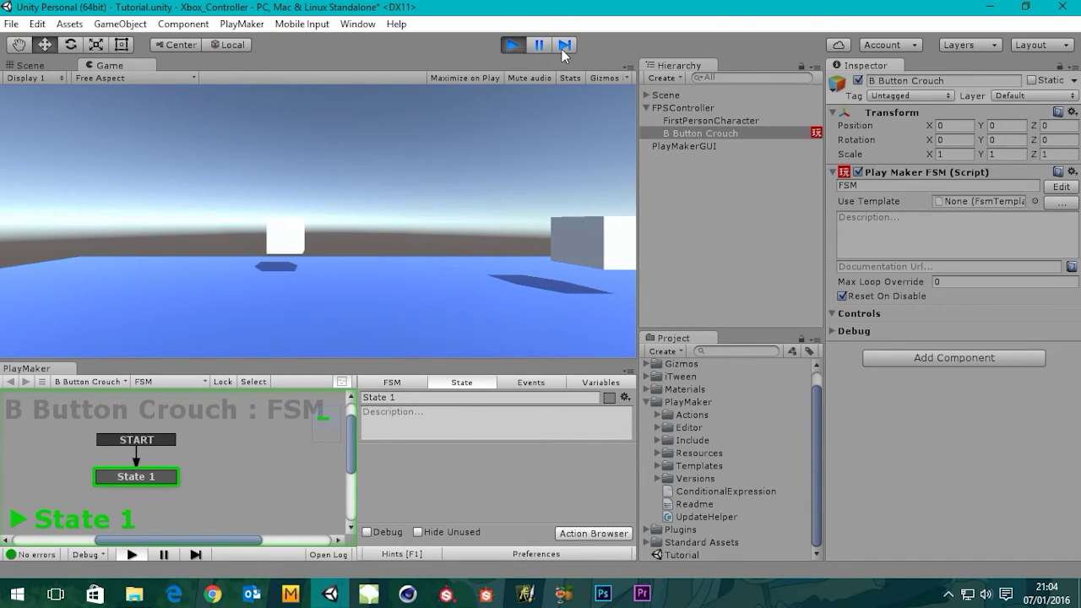
left_click(512, 45)
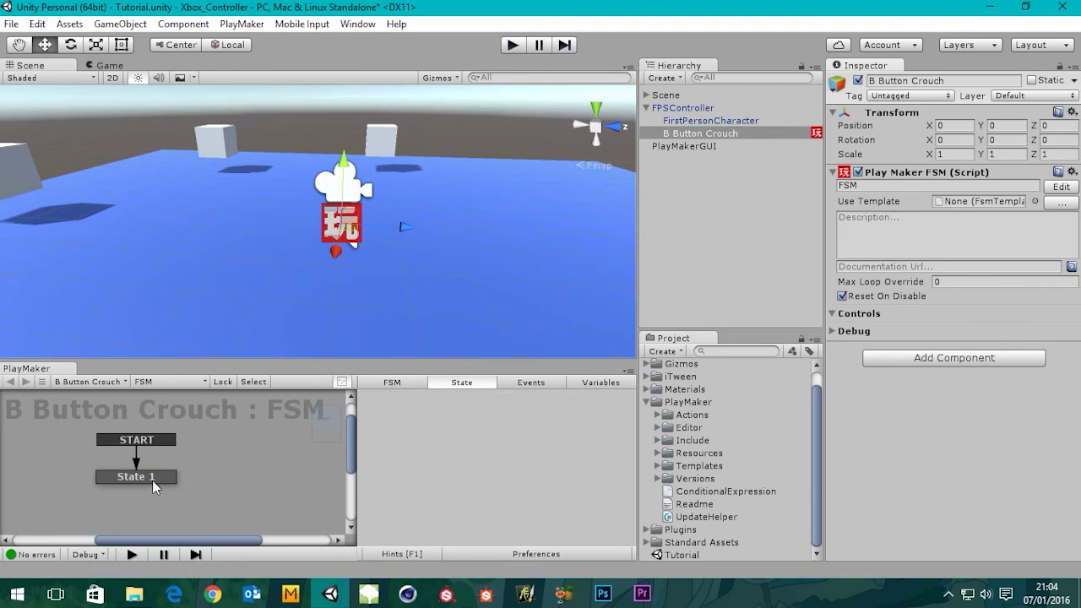
Step: Rename State 1 of the B Button Crouch FSM to "Listening"
left_click(152, 478)
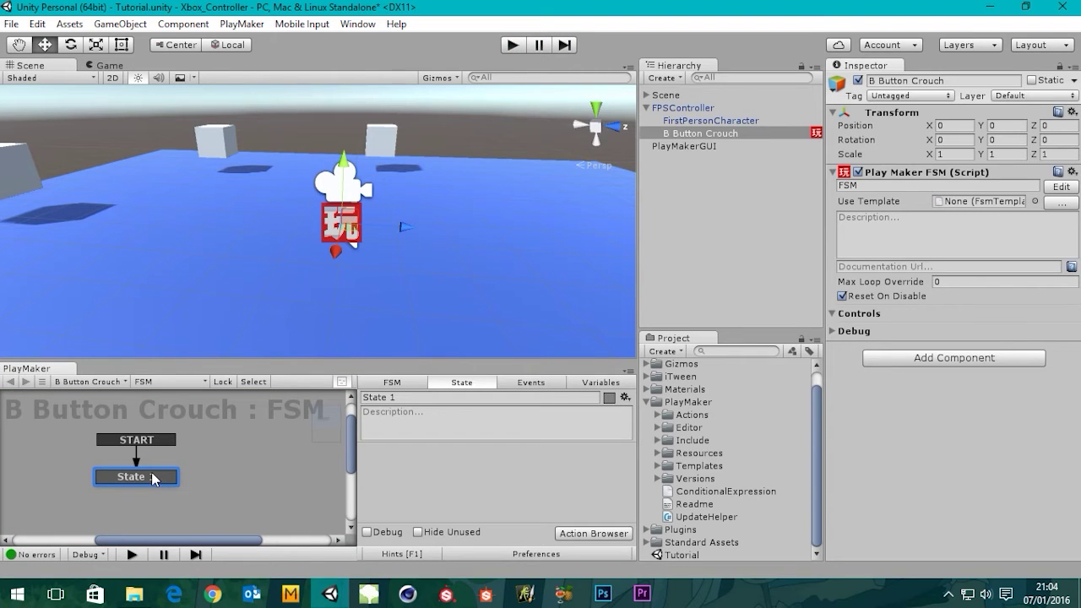
left_click(428, 397)
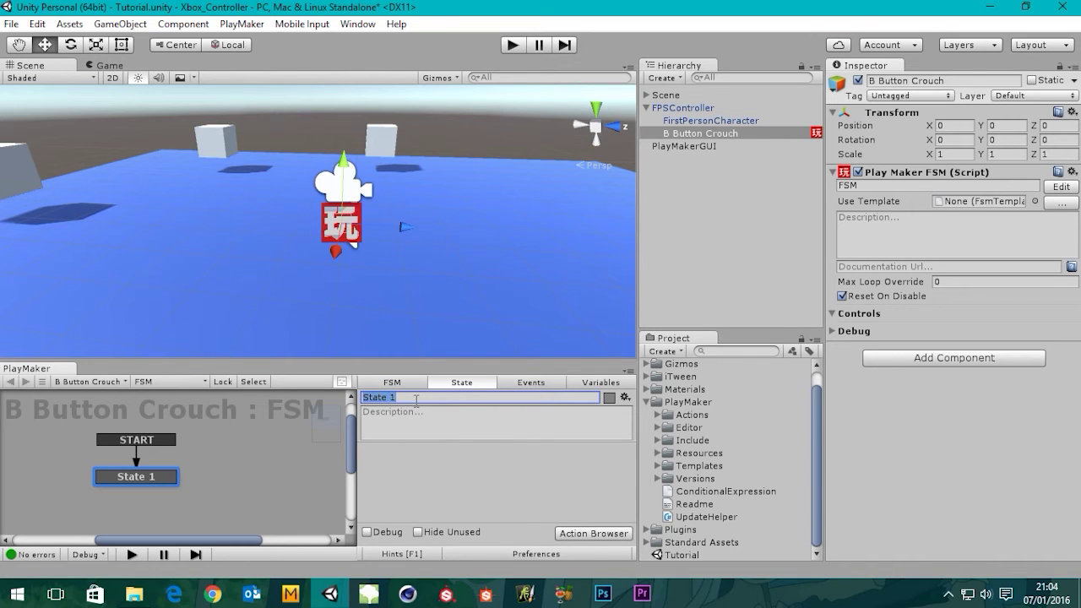
type("Listening")
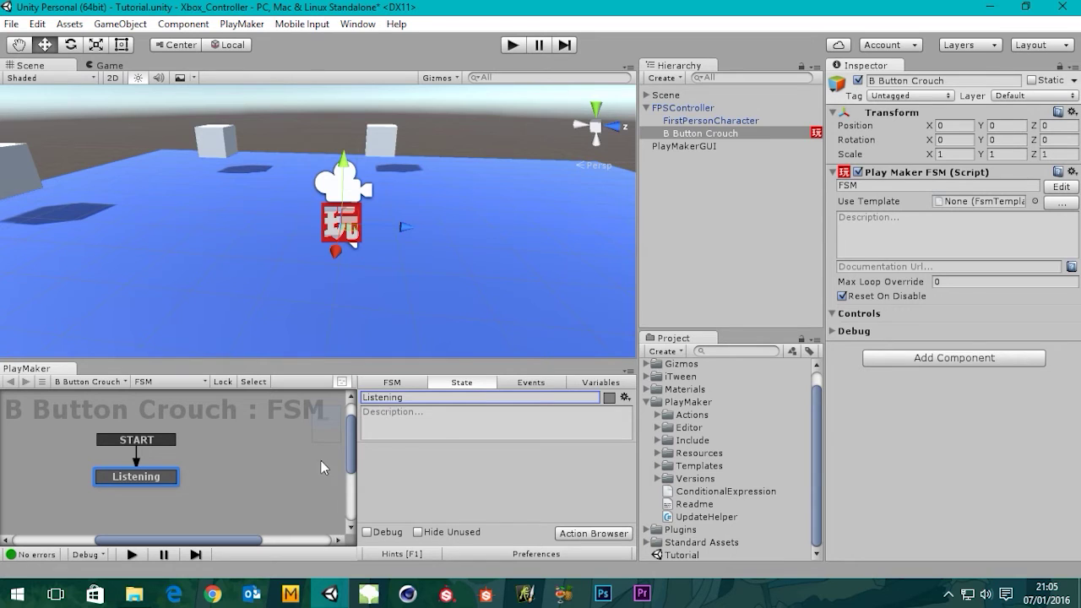
Step: Open the Action Browser for the Listening state, enlarge its window and look through the action categories
left_click(593, 533)
left_click_drag(125, 10, 304, 54)
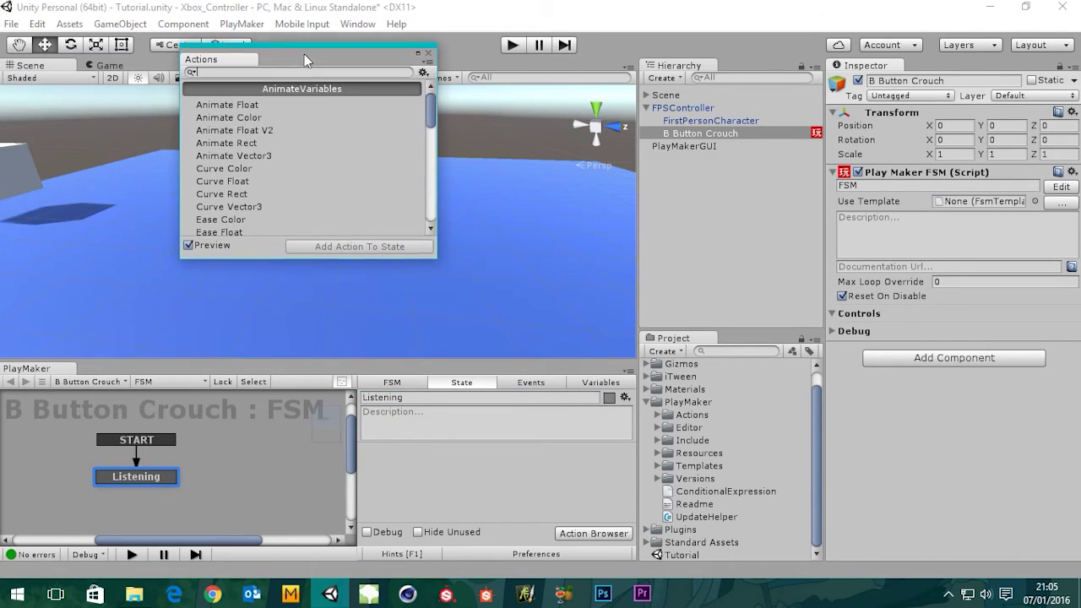
left_click_drag(308, 257, 328, 526)
scroll(278, 210, "down", 10)
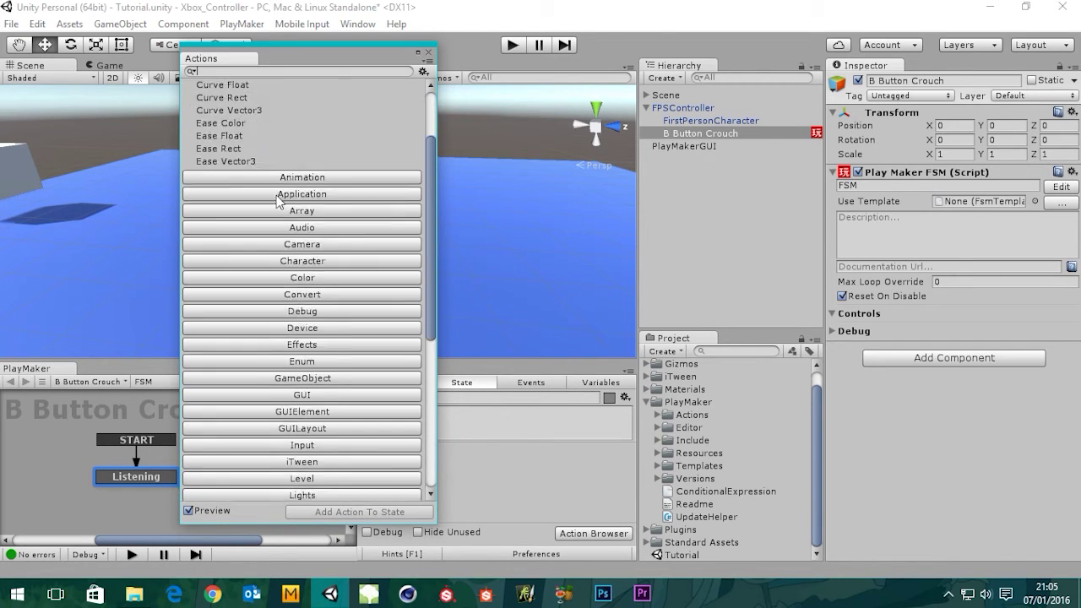
scroll(301, 262, "up", 10)
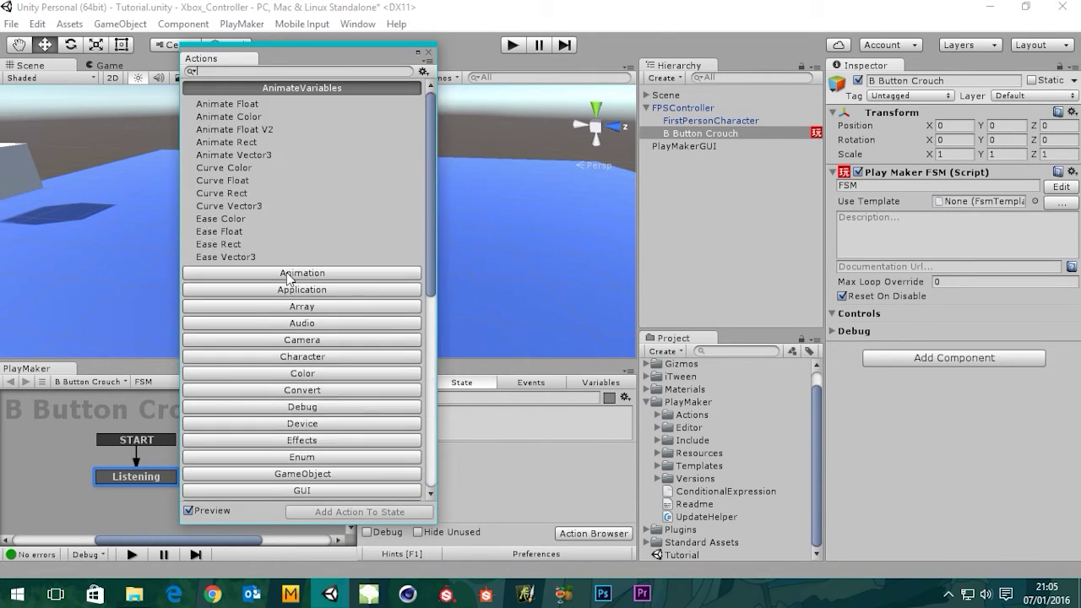
scroll(314, 291, "down", 2)
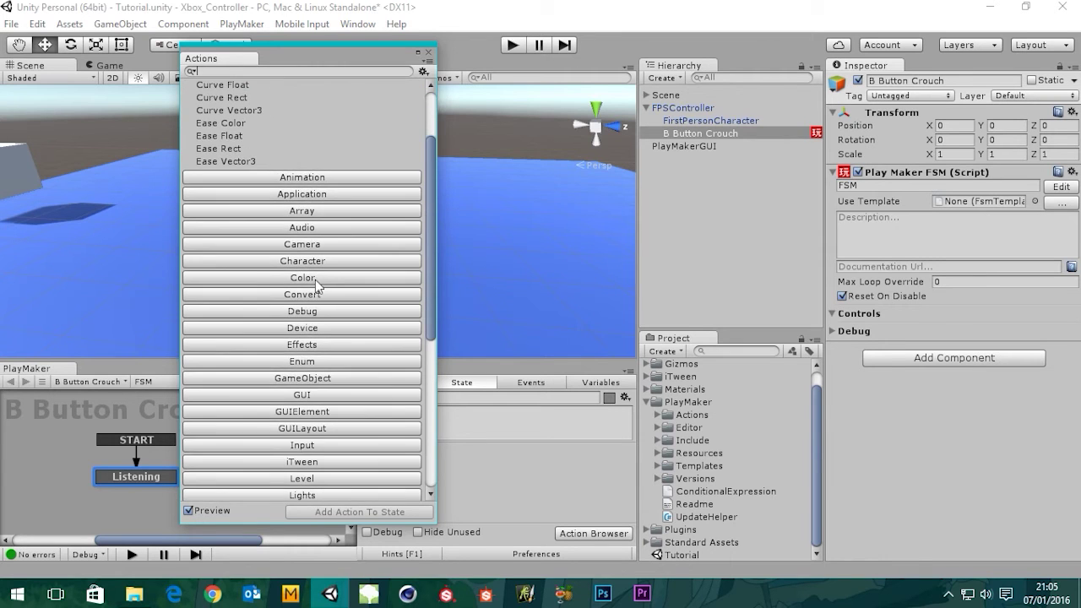
scroll(315, 289, "up", 2)
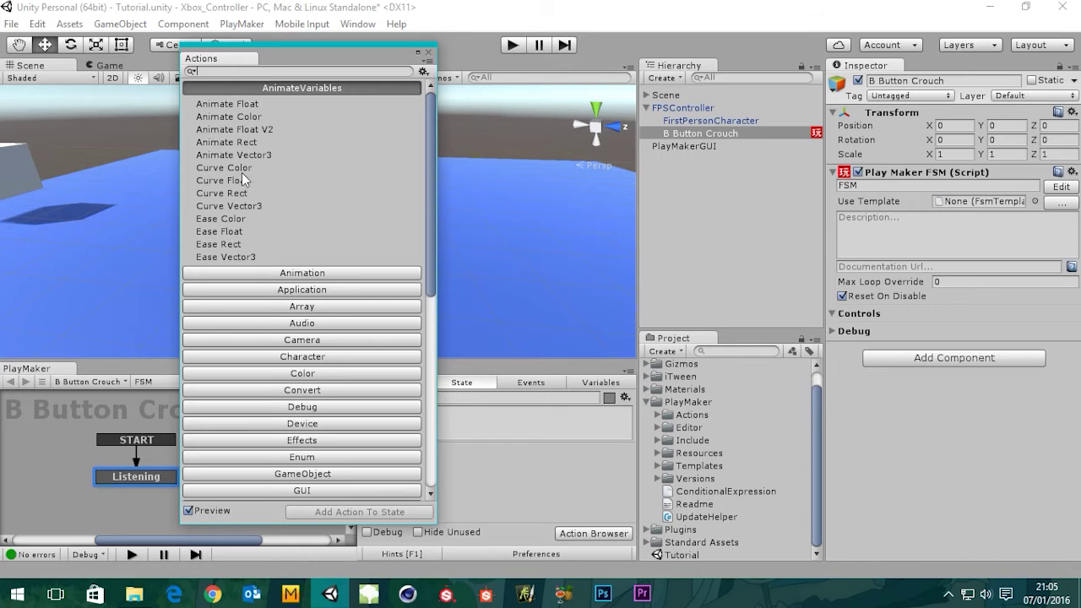
scroll(296, 400, "down", 10)
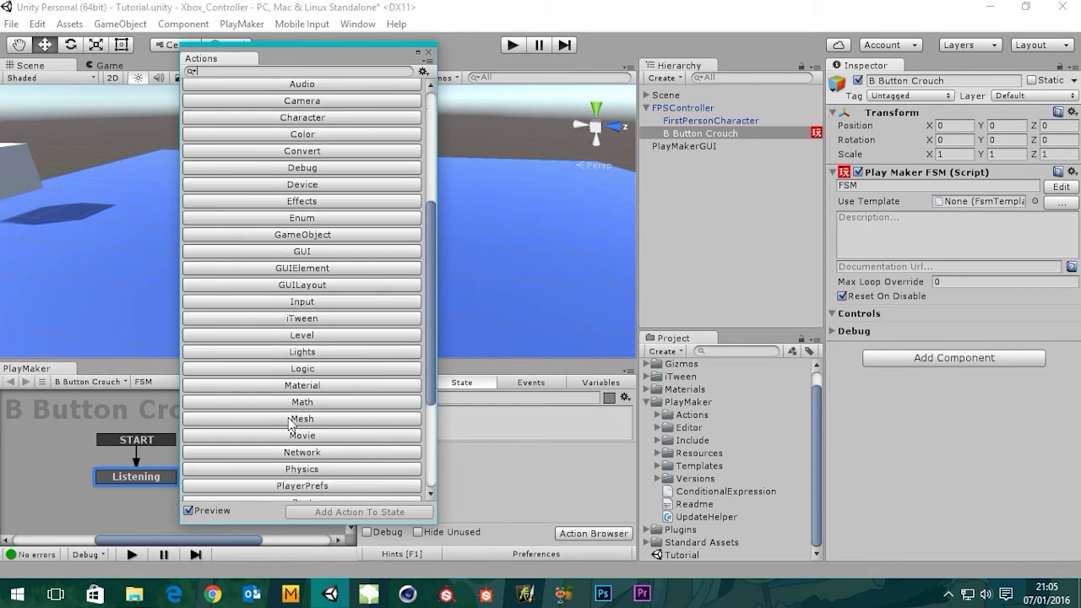
scroll(330, 409, "up", 10)
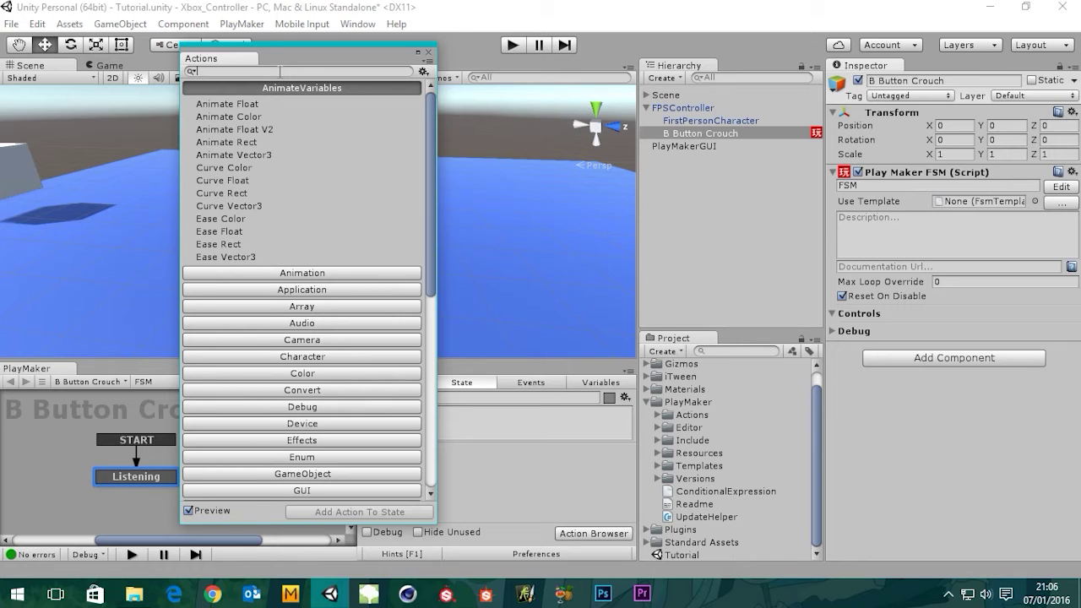
Step: Find the Get Button Down action with the search "get but", add it to the Listening state, and enlarge the PlayMaker editor
type("g")
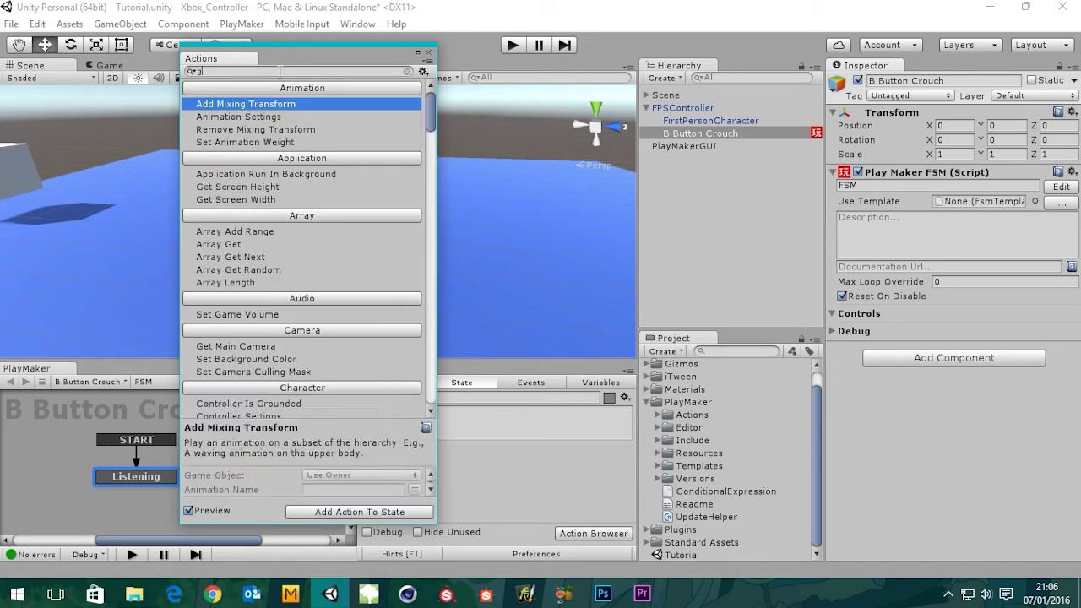
type("et")
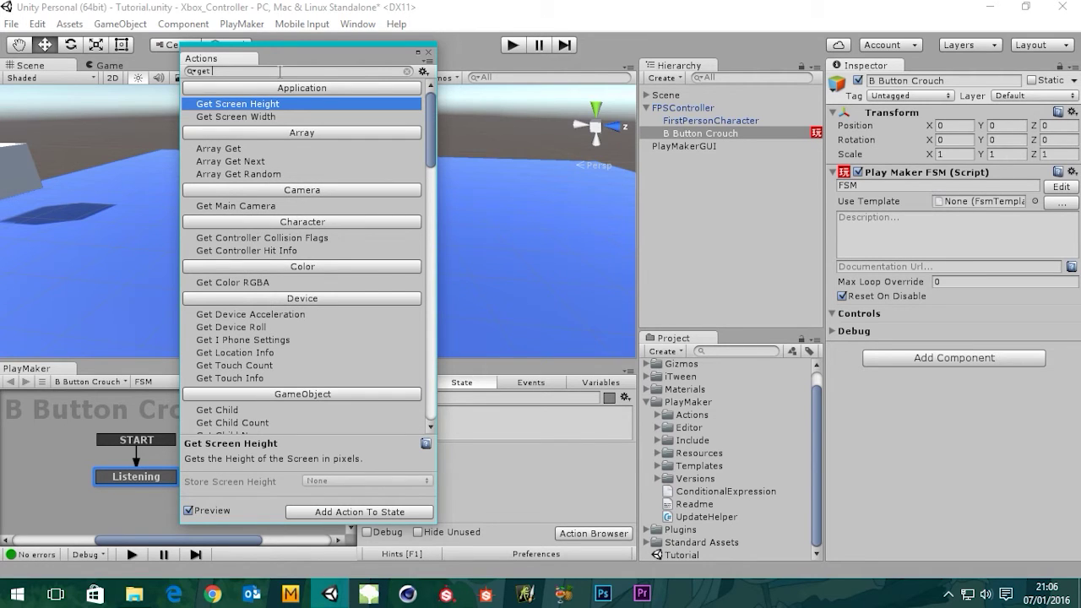
type(" but")
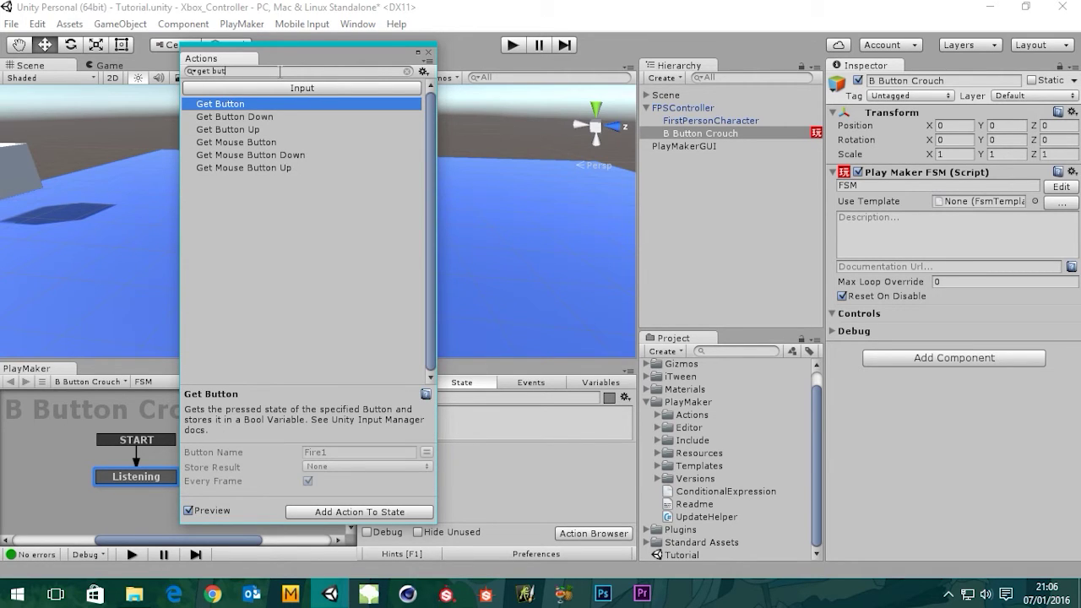
left_click(249, 119)
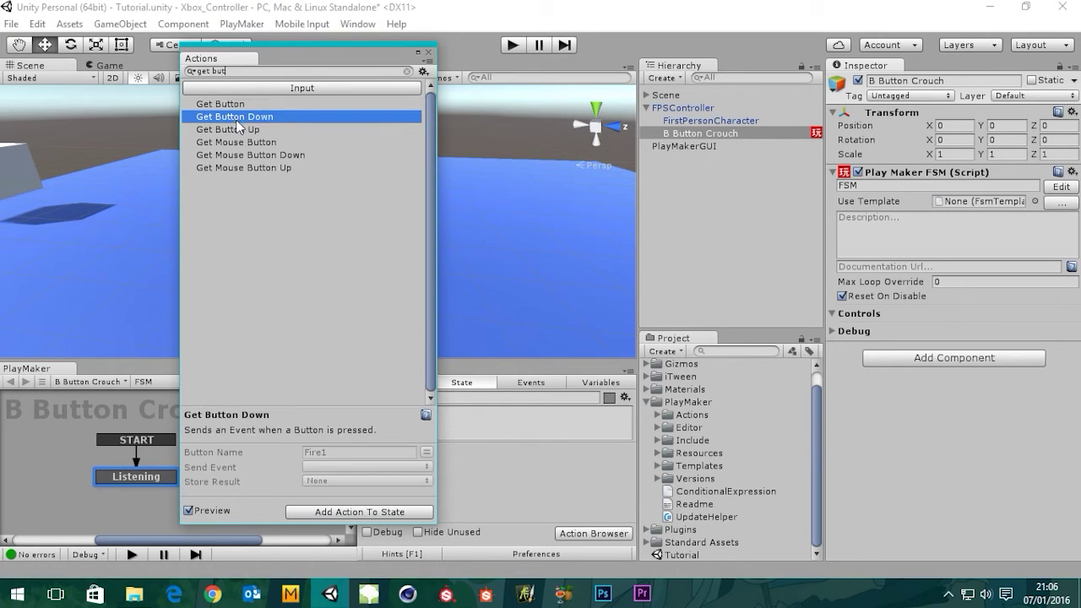
left_click(386, 512)
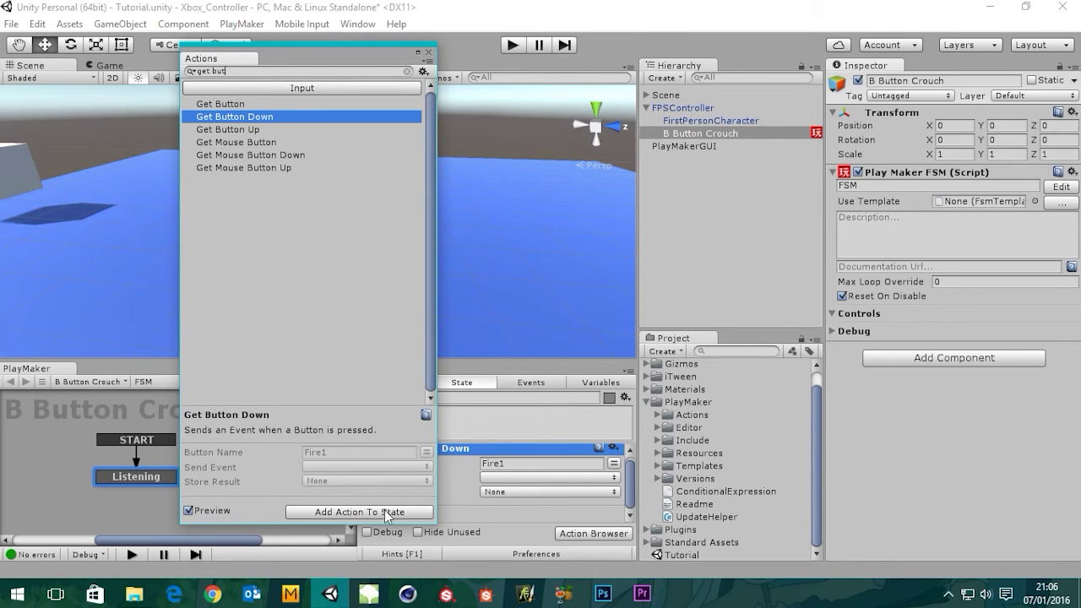
left_click(429, 54)
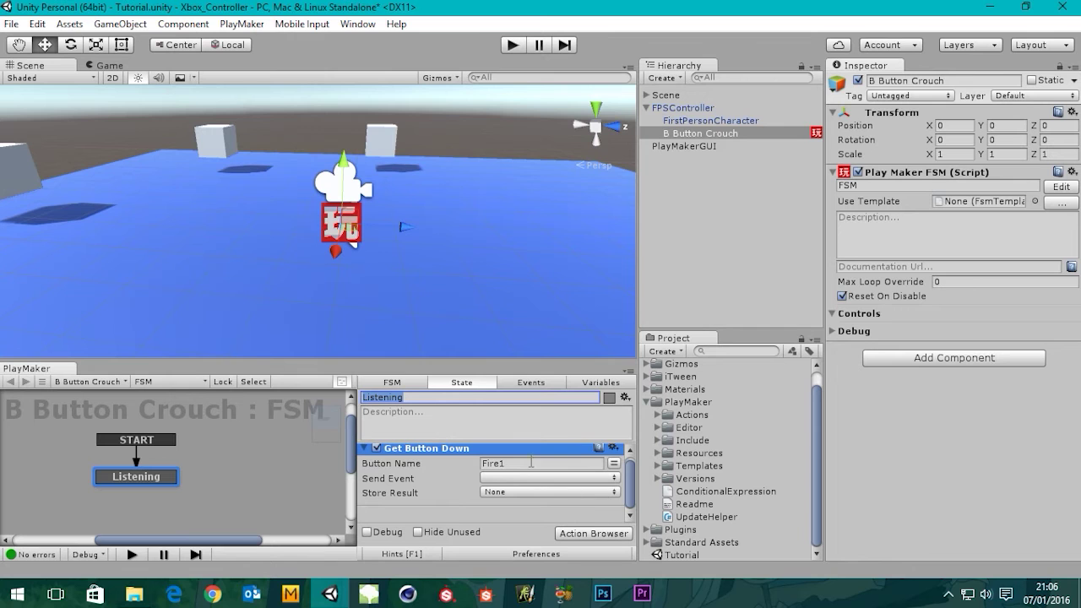
left_click_drag(478, 363, 437, 278)
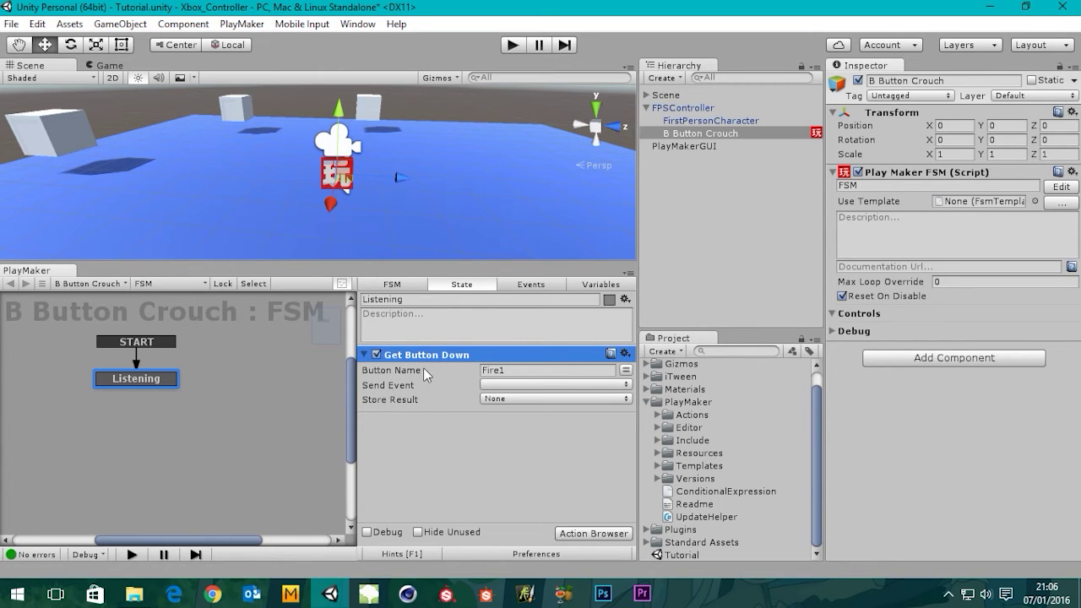
Step: Check the exact name of the B Button axis in the project's Input Manager settings
mouse_move(453, 372)
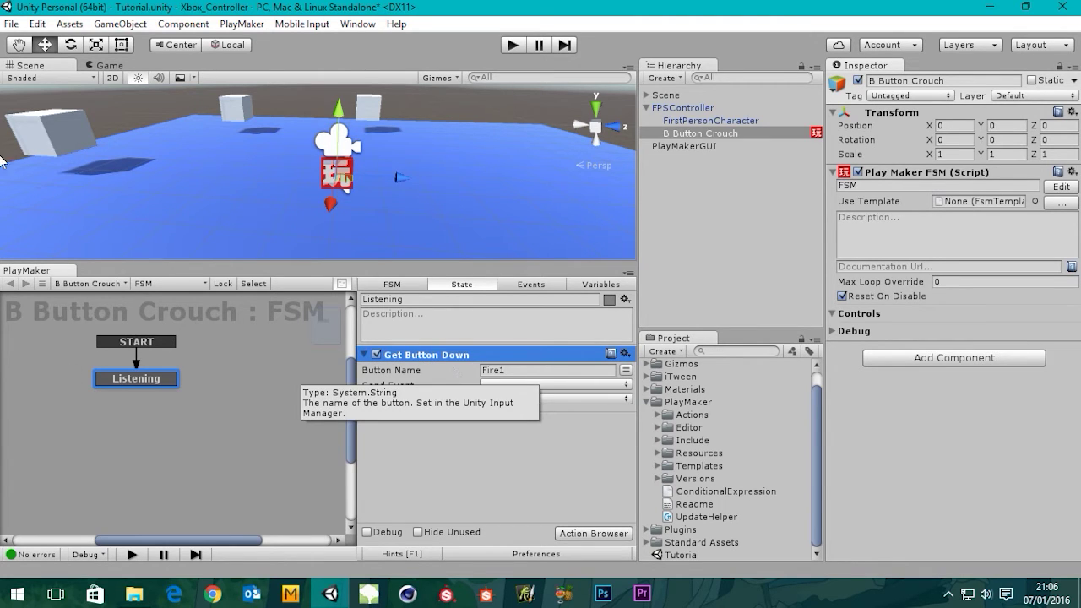
left_click(38, 24)
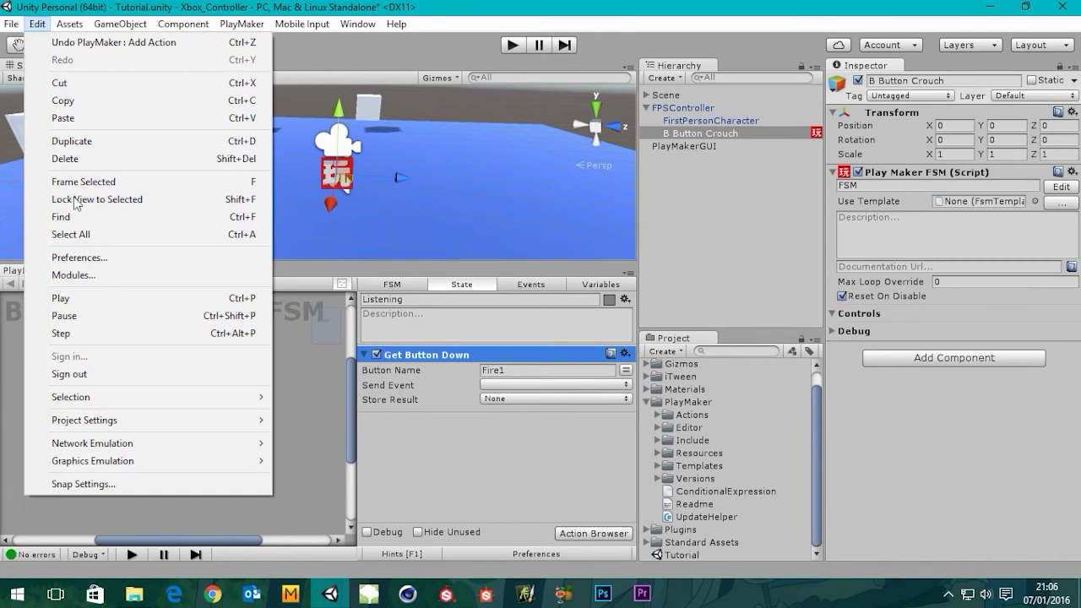
mouse_move(169, 423)
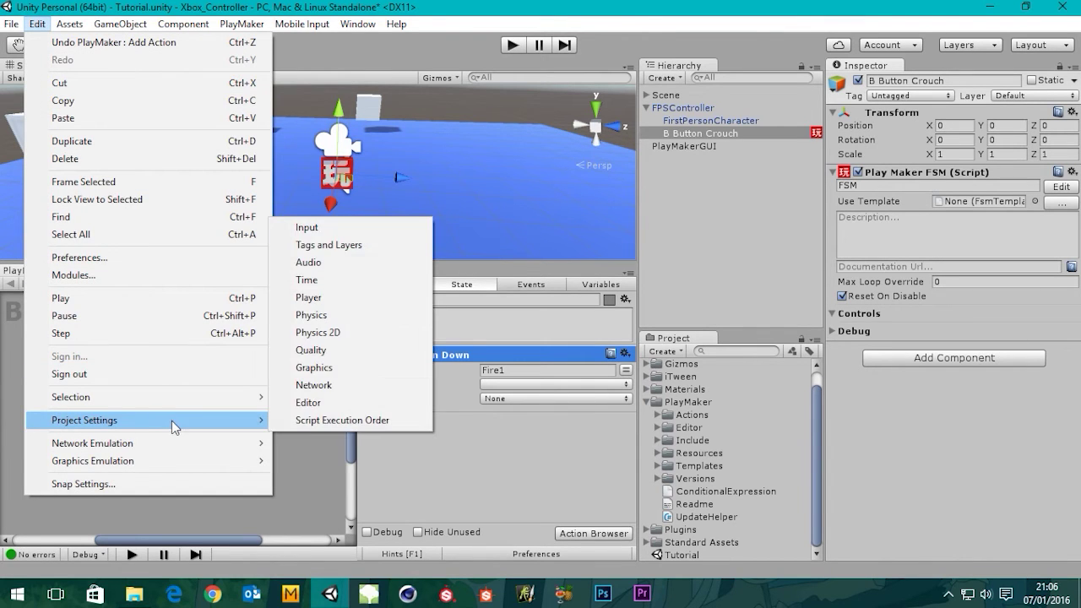
left_click(339, 229)
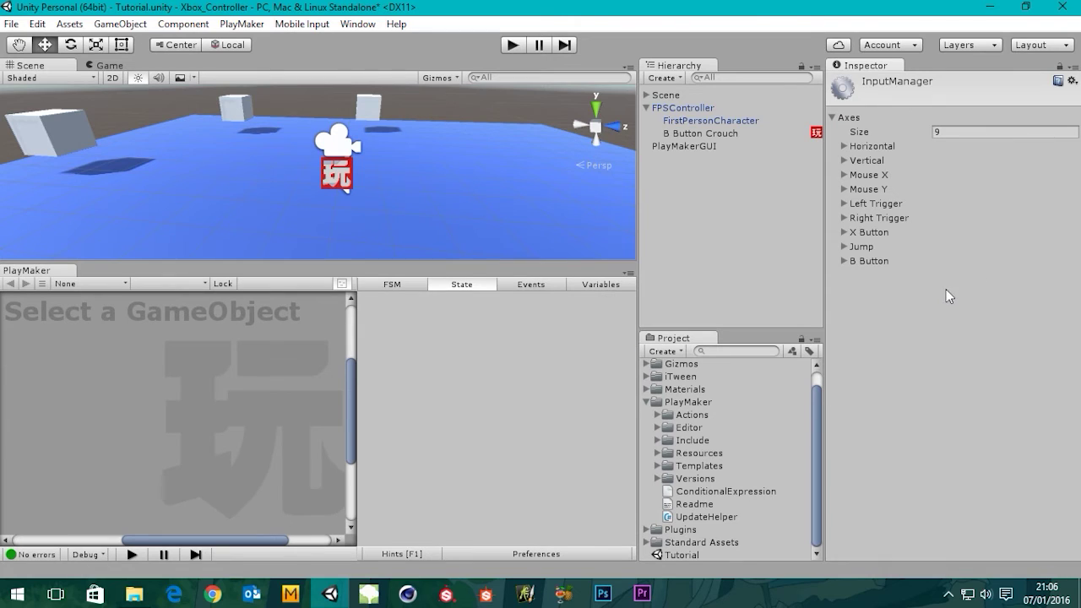
left_click(844, 261)
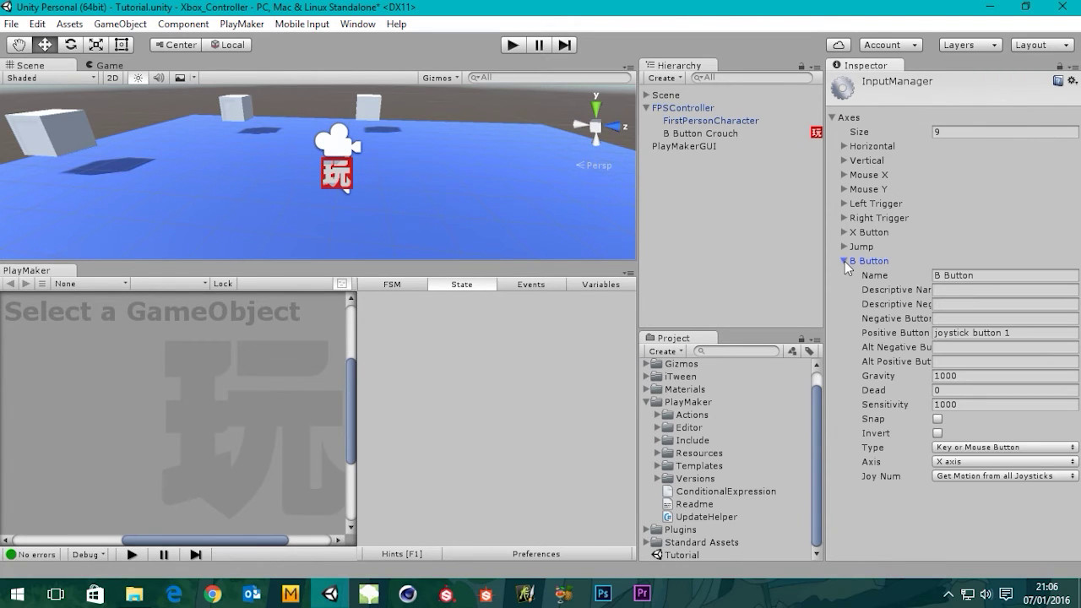
key("Tab")
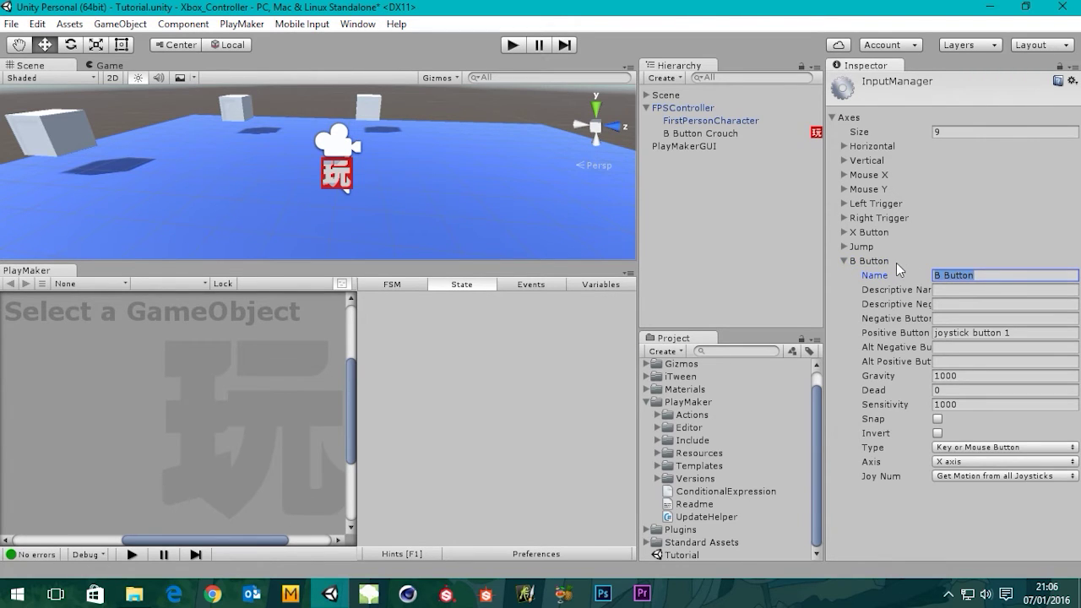
left_click(845, 261)
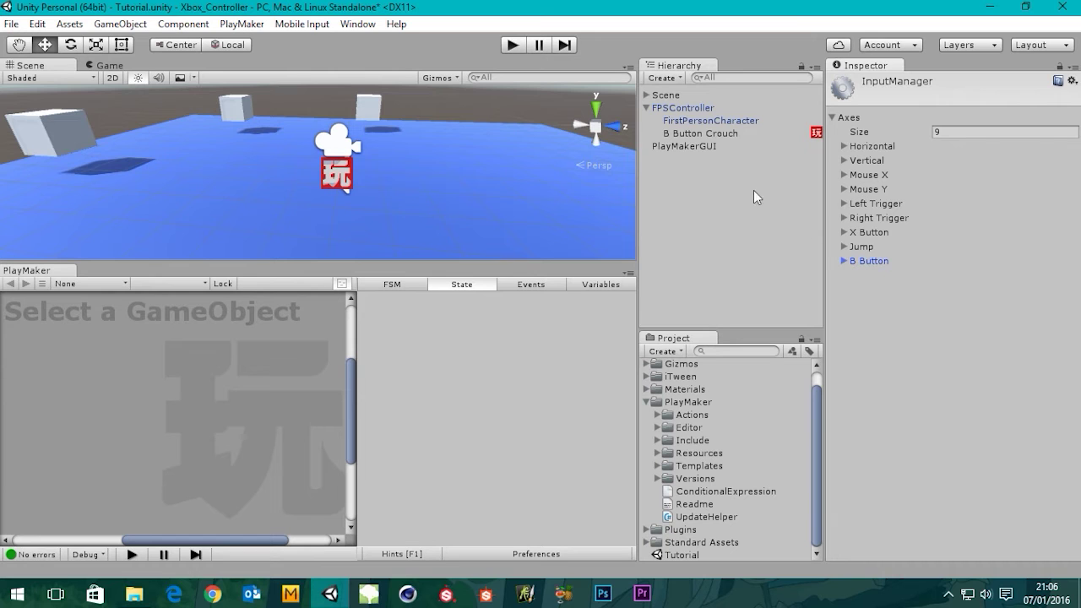
Step: Set the button name of the Get Button Down action on B Button Crouch to "B Button"
left_click(720, 136)
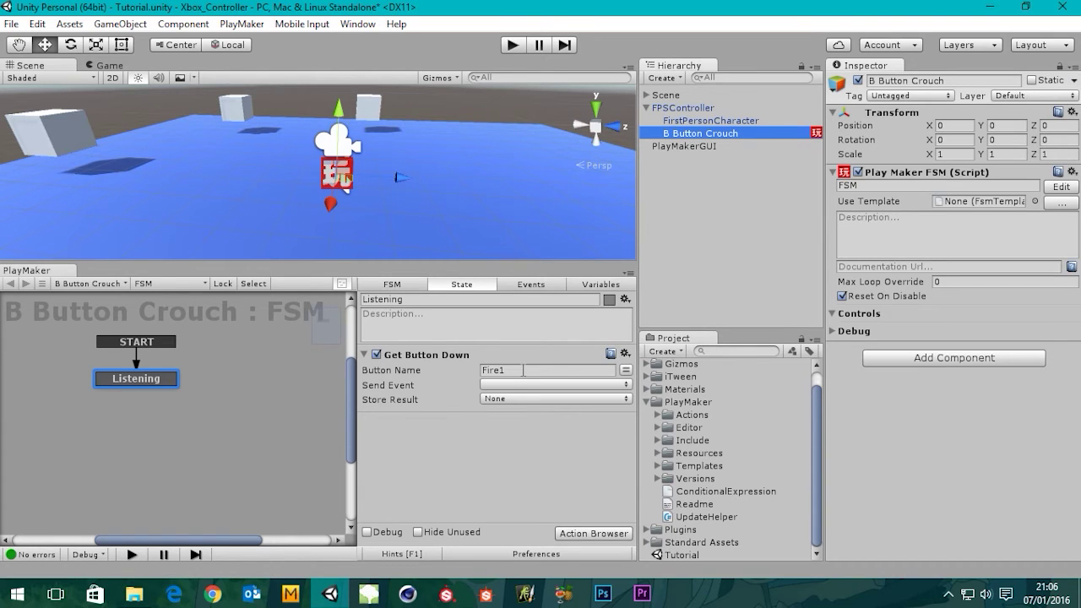
left_click(517, 371)
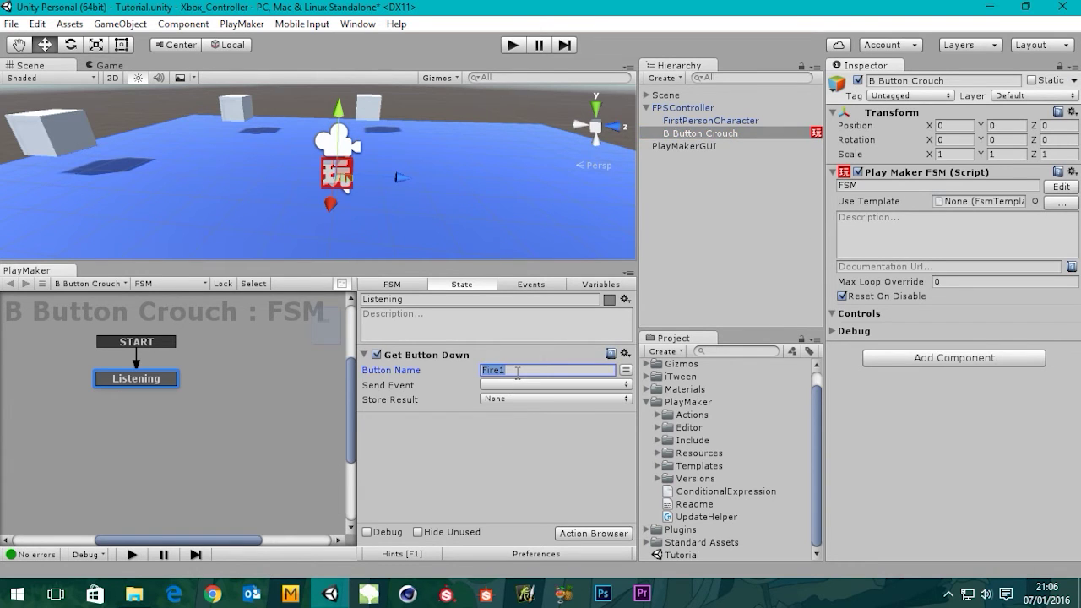
type("B Button")
left_click_drag(539, 371, 482, 374)
Step: Create a new event named "Button Press" as the event sent by the Get Button Down action
left_click(514, 385)
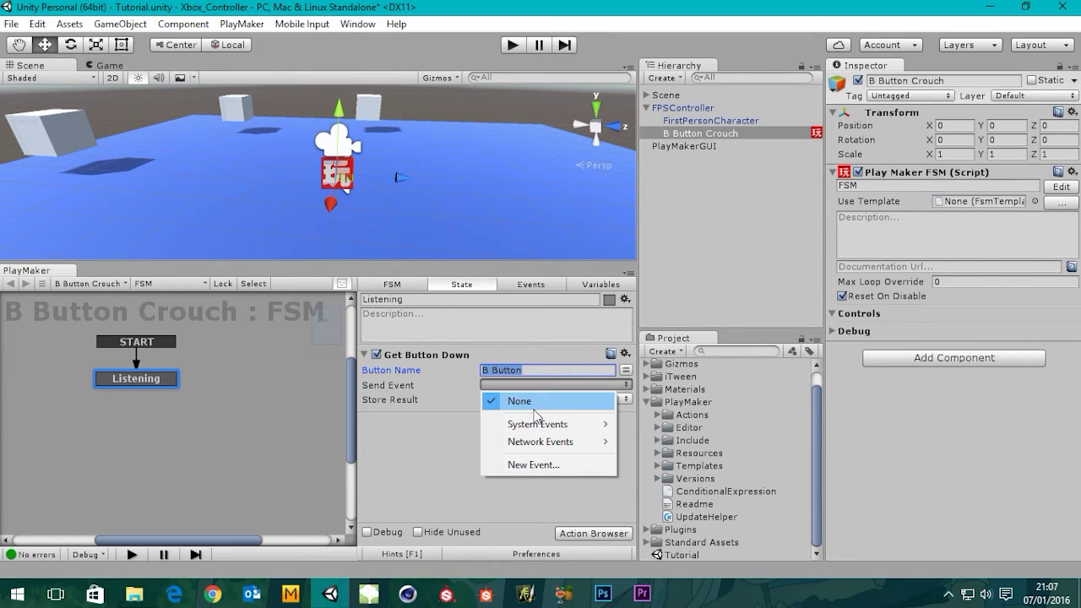
mouse_move(561, 427)
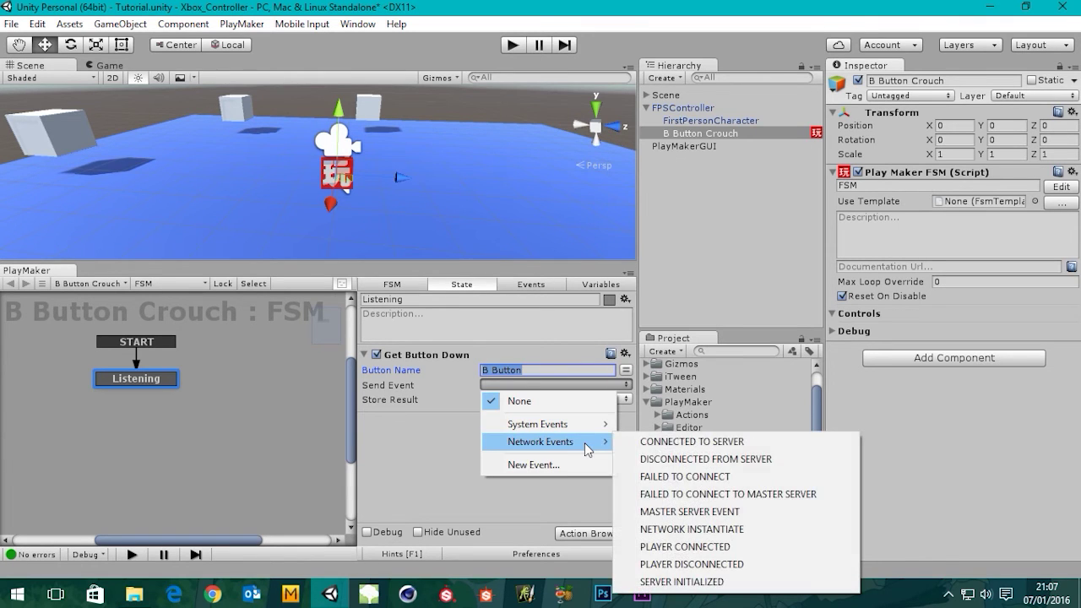
left_click(534, 469)
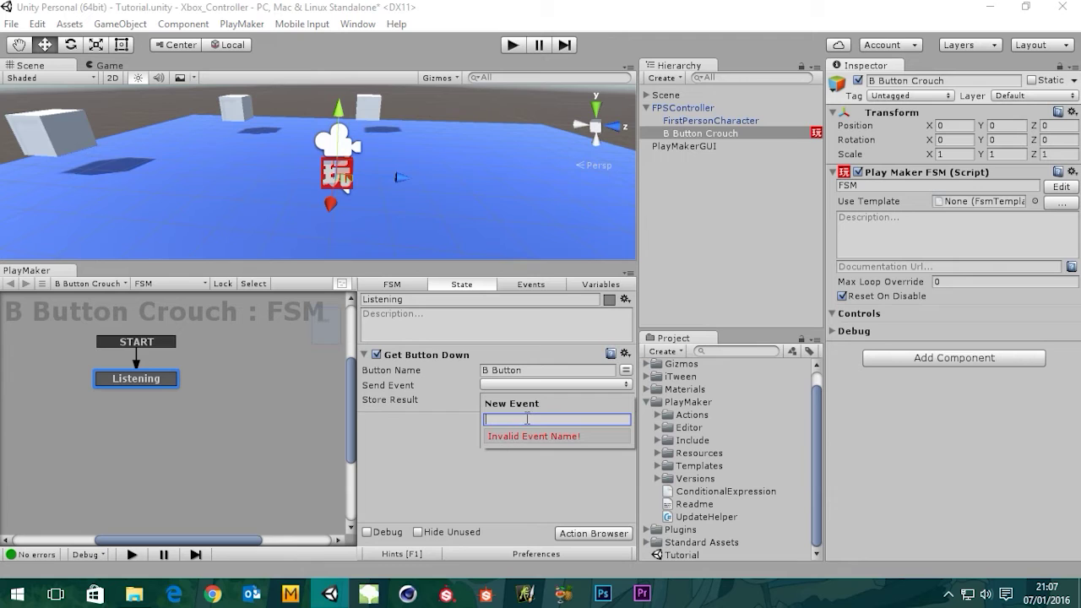
type("Butto")
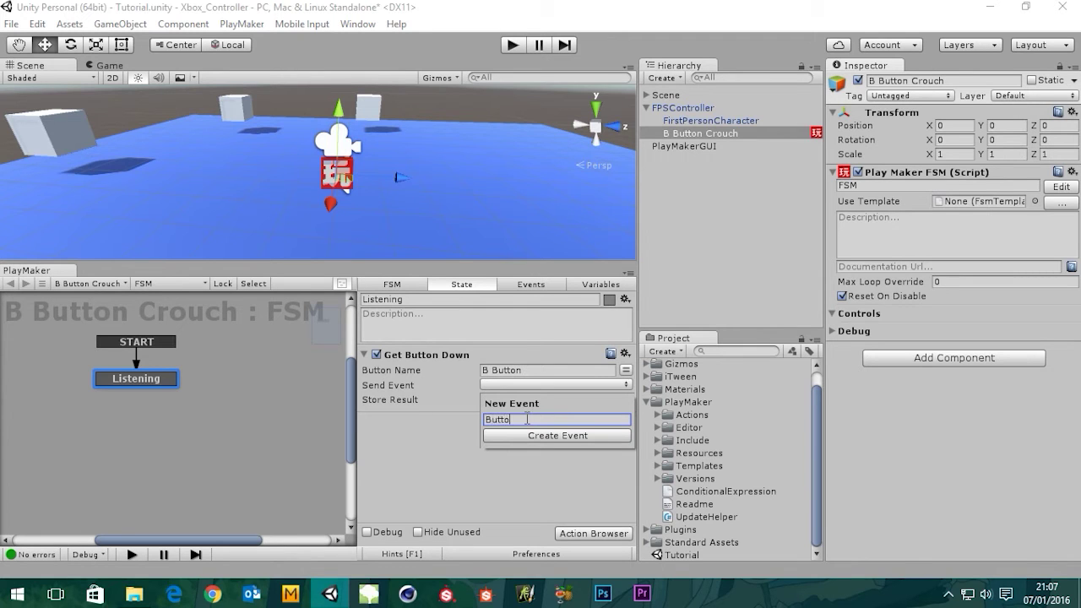
type("n Press")
left_click(539, 435)
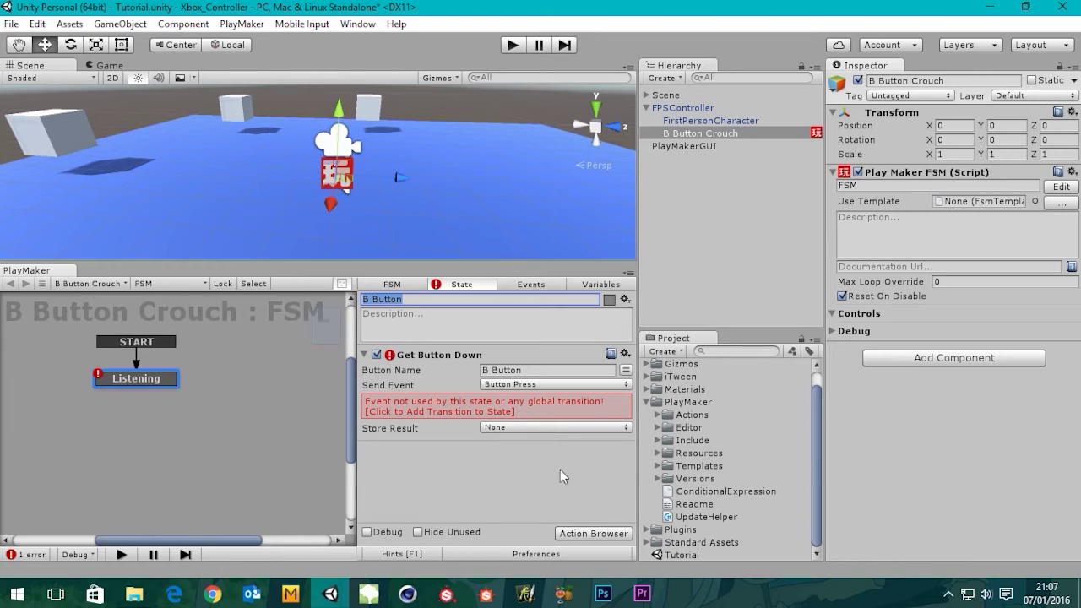
left_click(501, 464)
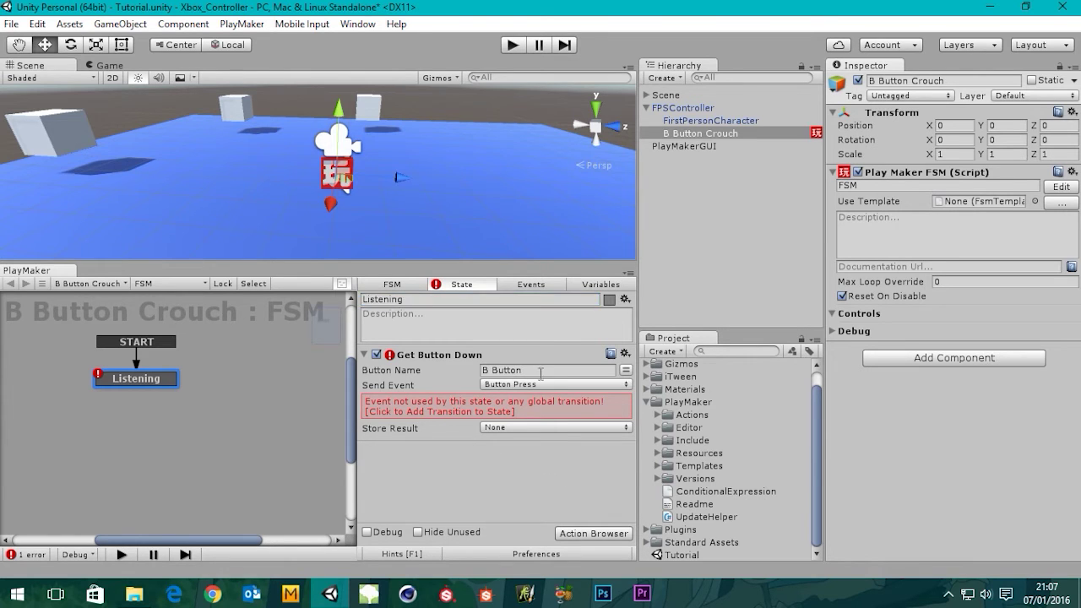
Step: Make the Button Press event global and acknowledge the creation of the PlayMakerGlobals asset
left_click(525, 287)
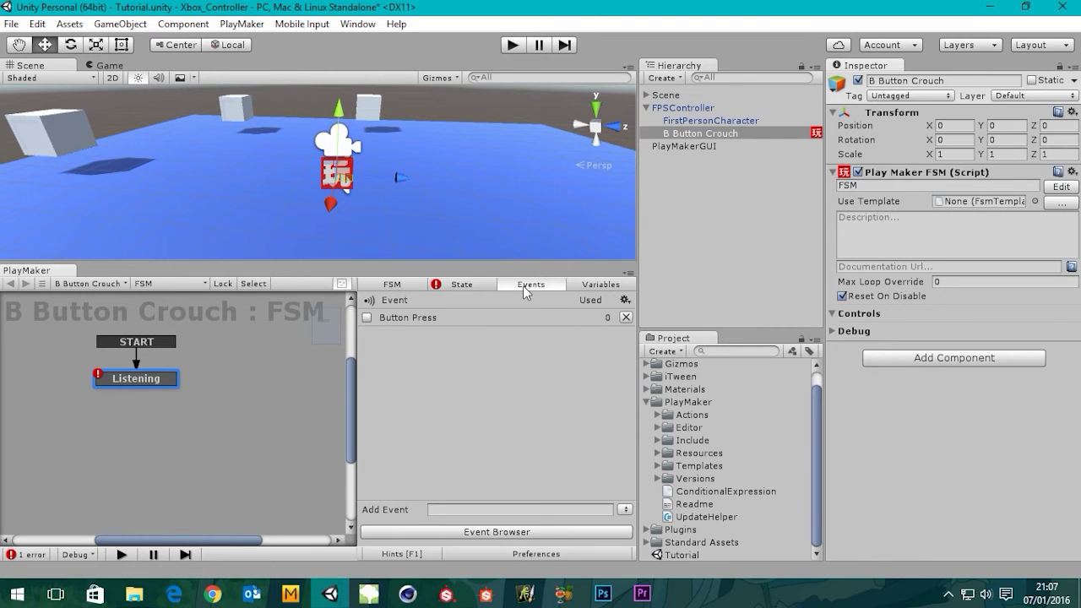
left_click(368, 318)
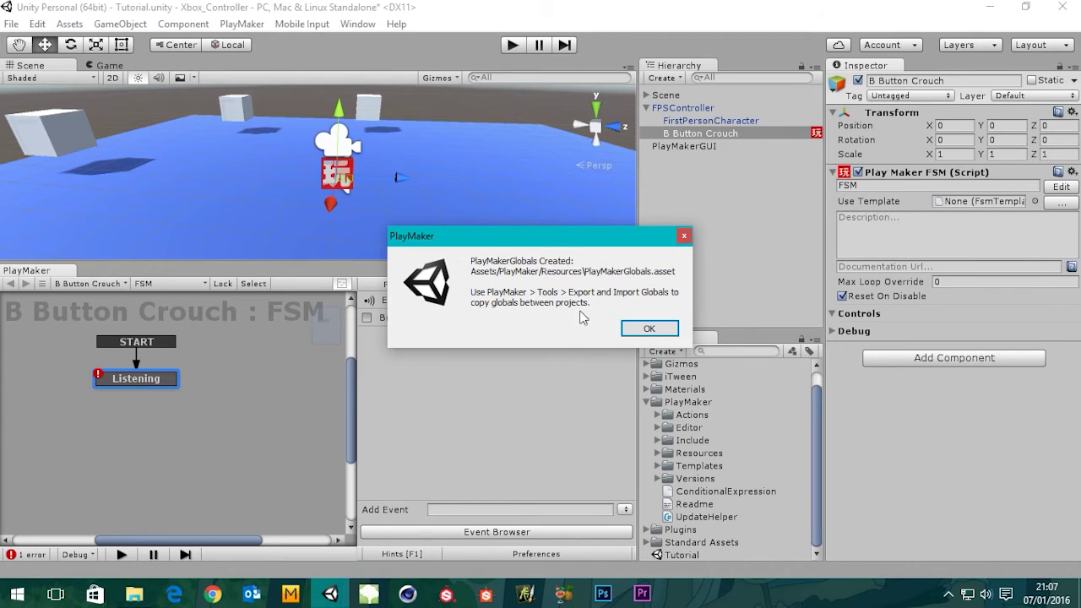
left_click(648, 329)
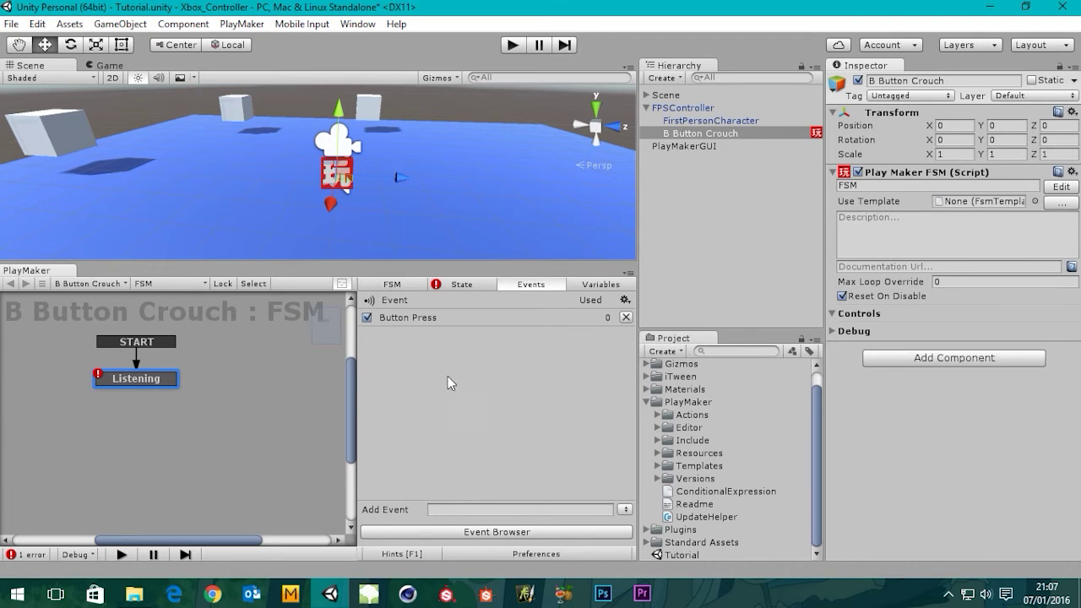
Step: Keep Button Press as the sent event and add its transition to the Listening state
left_click(475, 283)
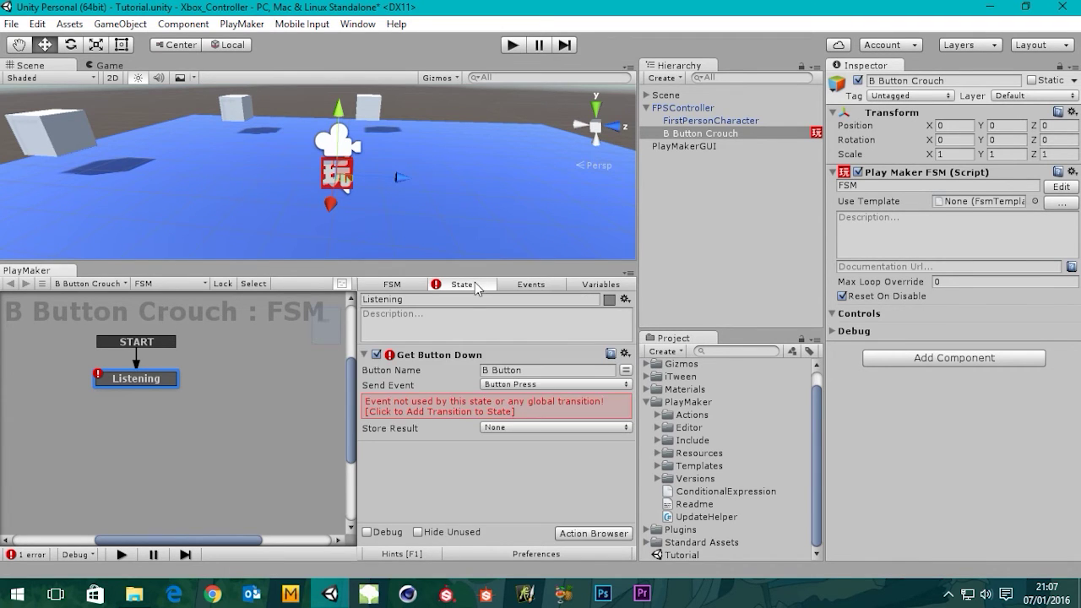
left_click(523, 384)
left_click(542, 418)
left_click(481, 409)
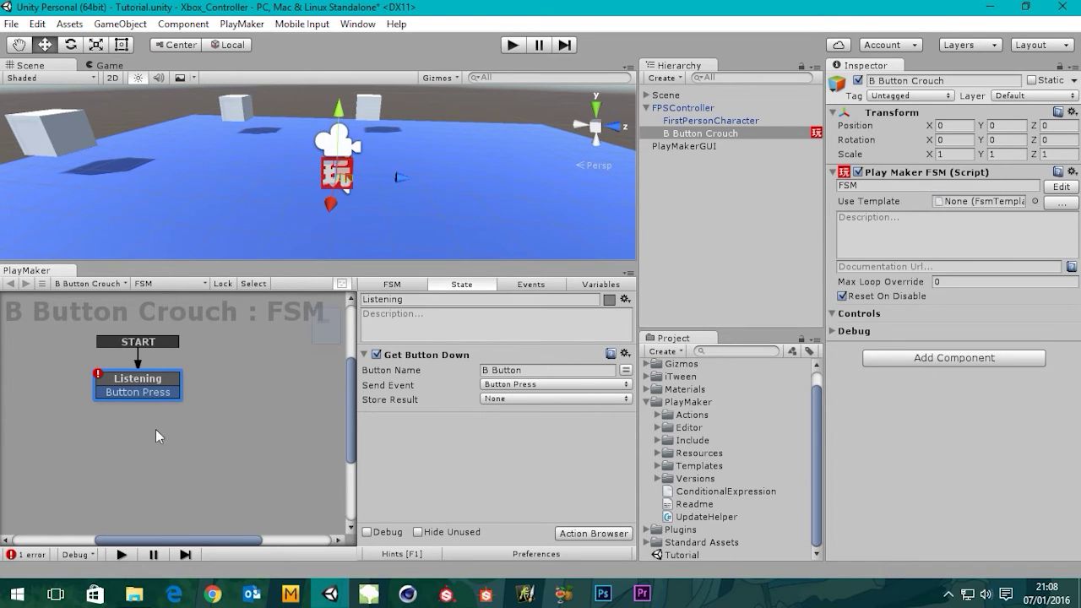
Step: Inspect the Listening state and its Button Press transition, and read the FSM error in the Error Check window
left_click(145, 379)
left_click(147, 394)
left_click(159, 378)
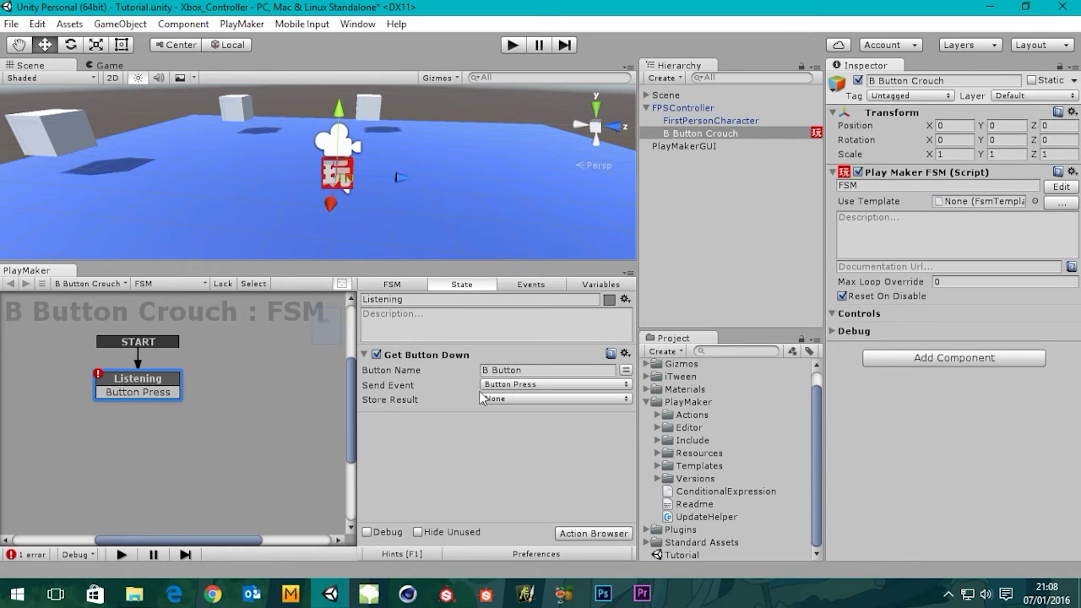
middle_click_drag(216, 394, 181, 415)
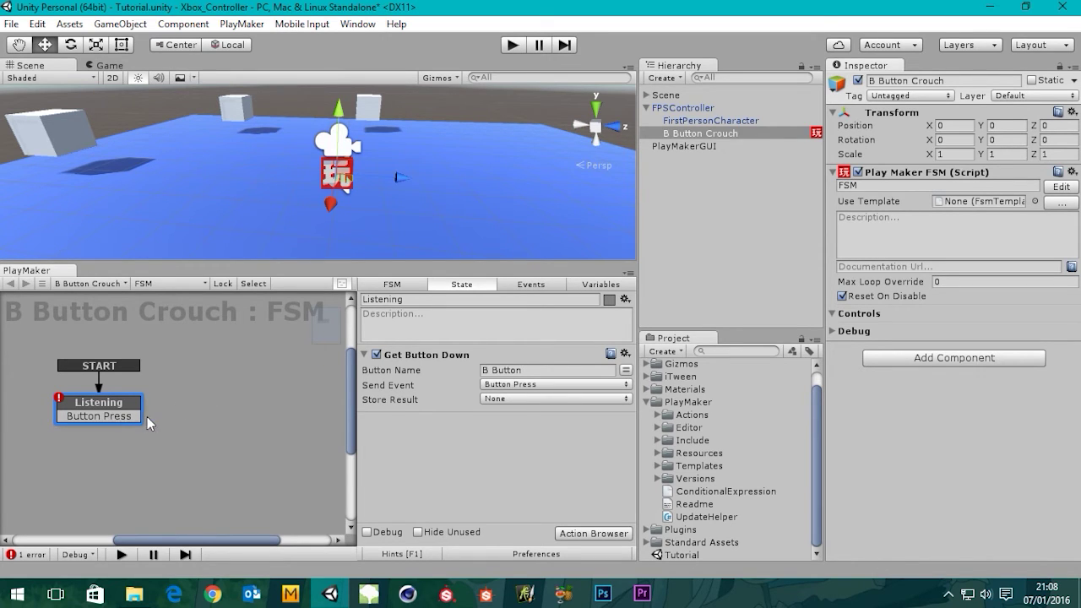
left_click(27, 555)
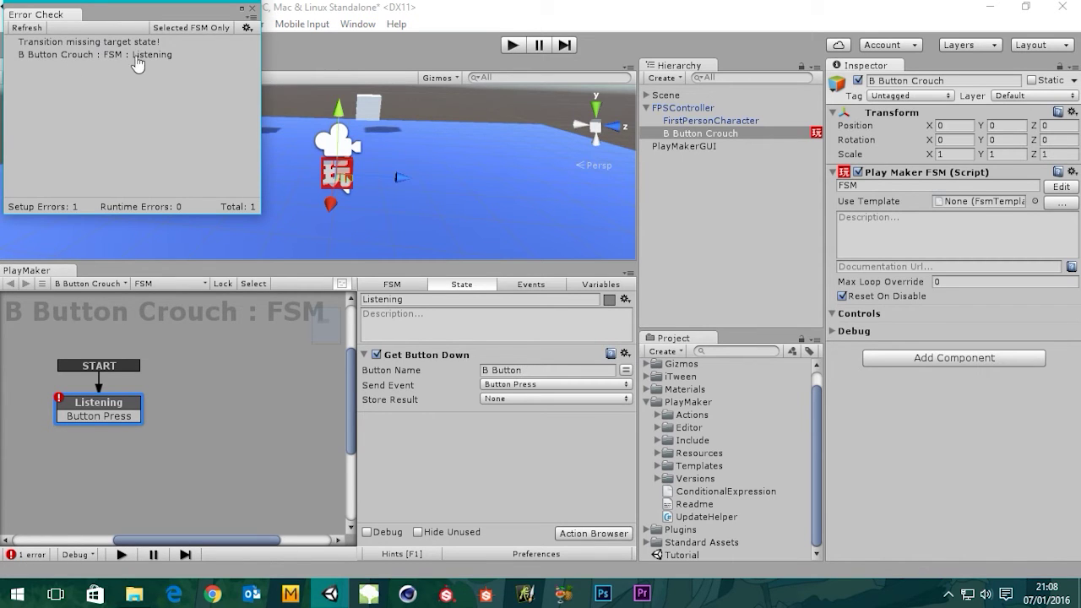
left_click(249, 9)
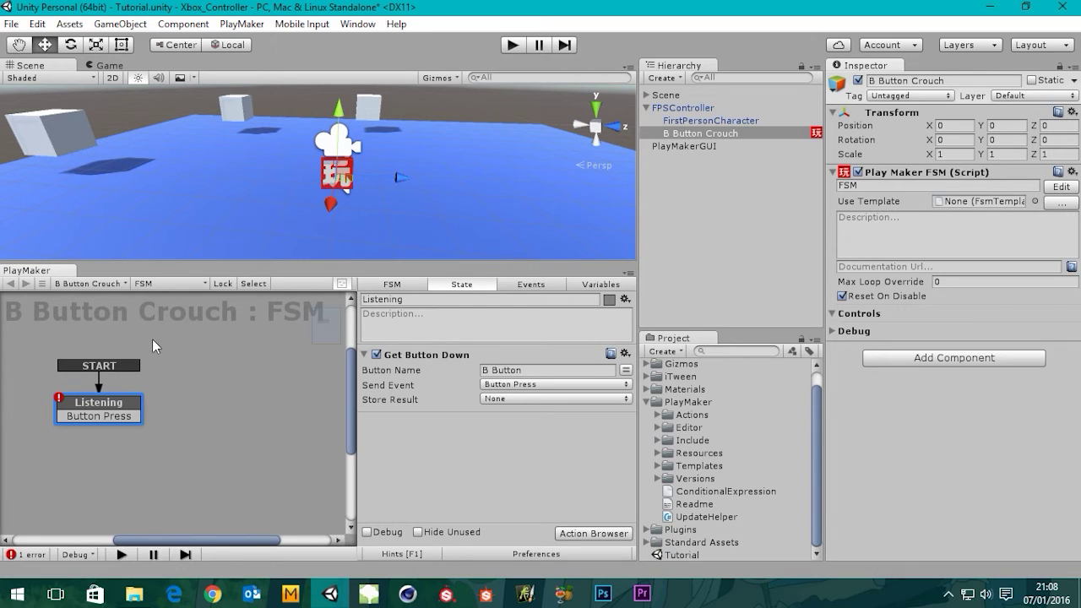
Step: Add a new state to the B Button Crouch FSM and place it to the right of the START node
middle_click_drag(207, 421, 173, 408)
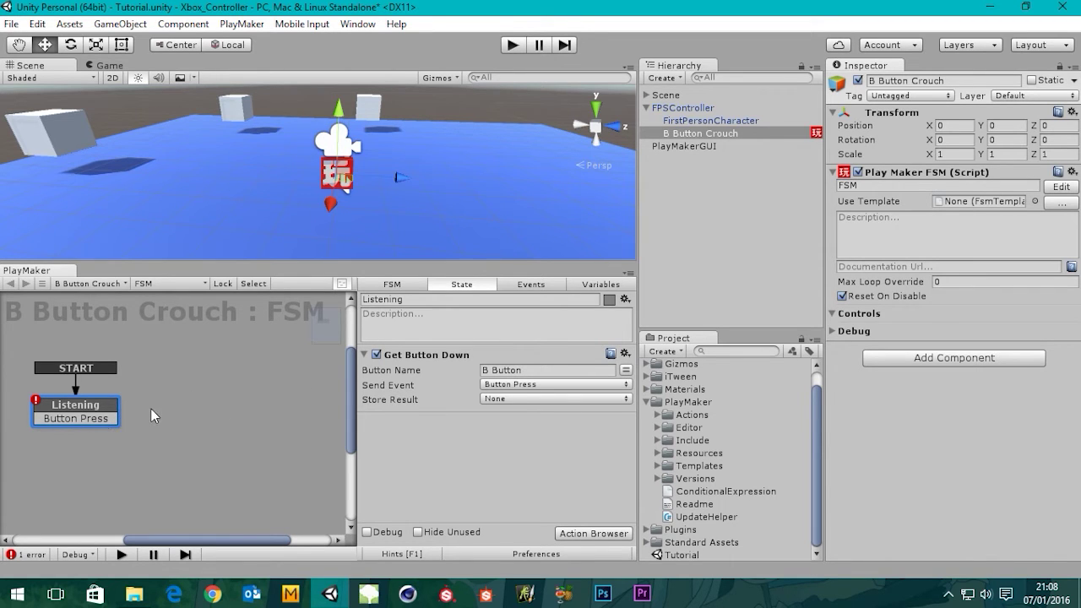
right_click(234, 371)
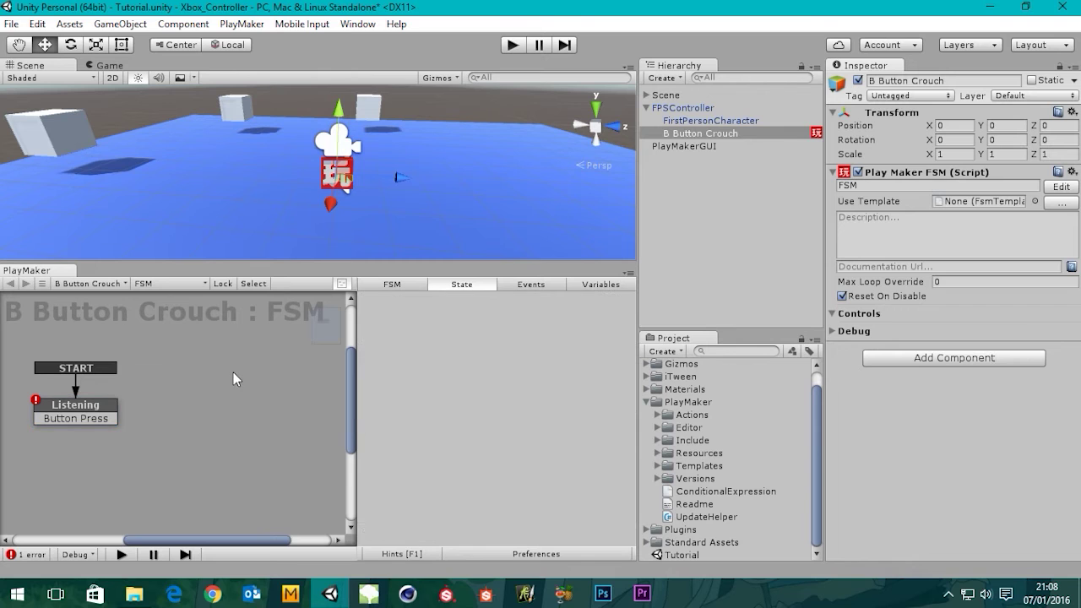
left_click(245, 378)
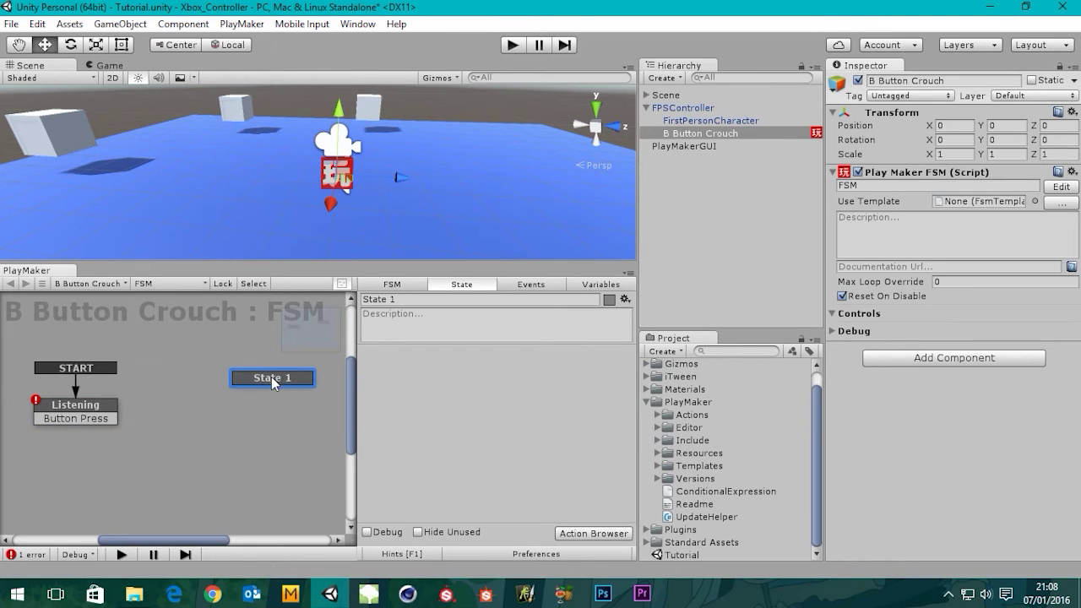
left_click_drag(271, 377, 215, 368)
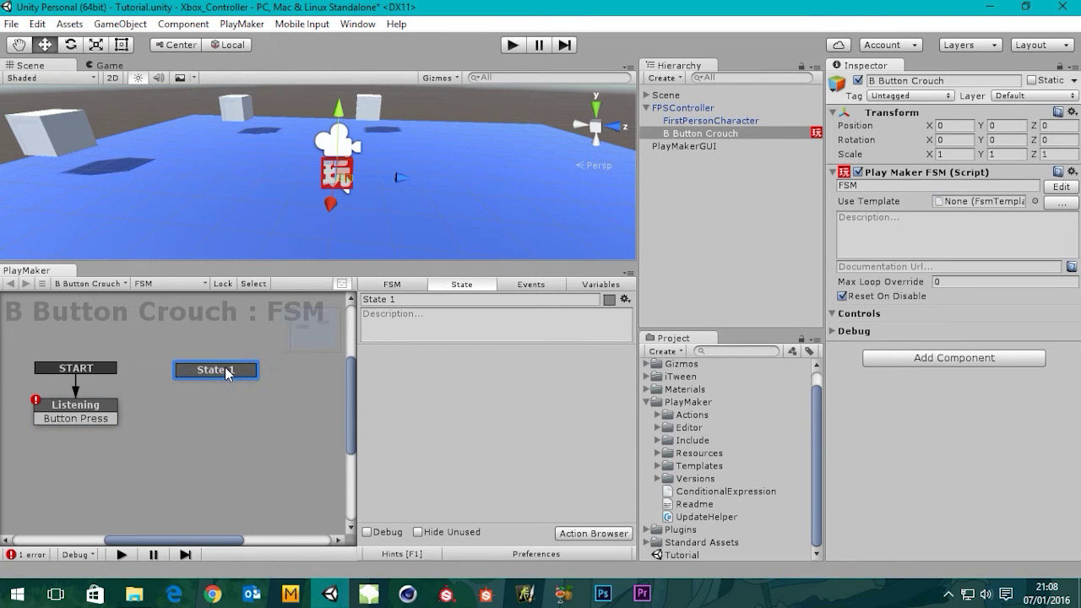
Step: Rename the new state to Crouch and align it beside the START node in the FSM graph
left_click(398, 300)
type("C")
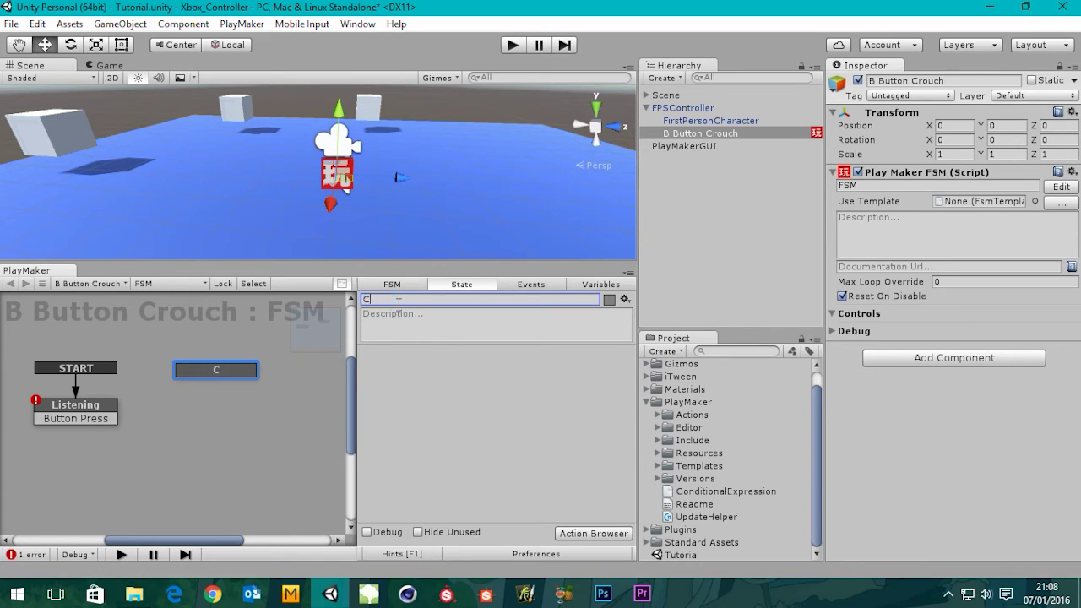
type("rouch")
left_click_drag(226, 372, 225, 363)
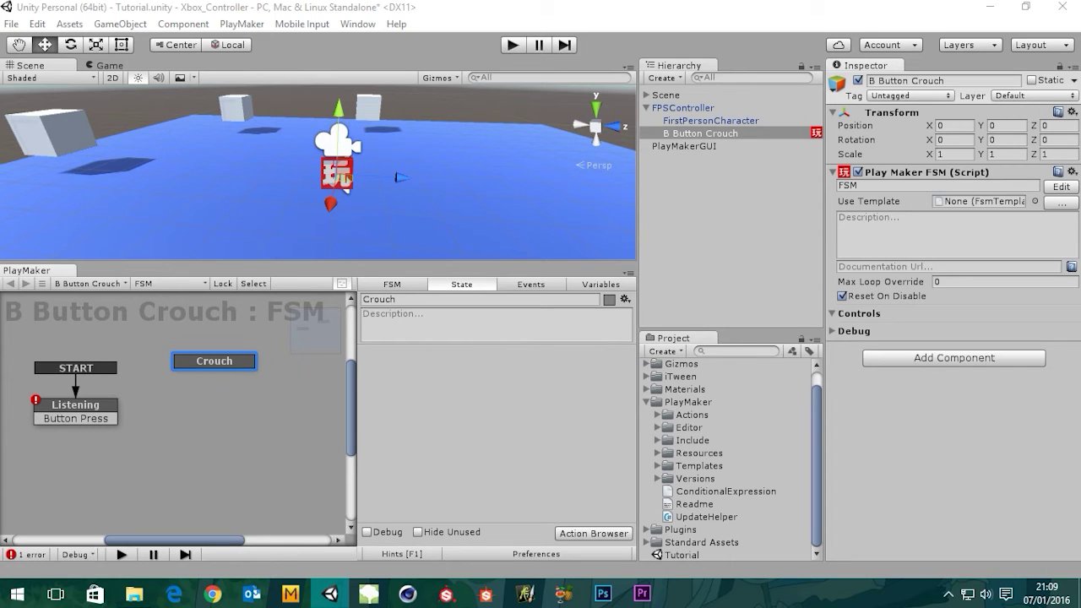
left_click(223, 367)
left_click_drag(223, 369, 215, 376)
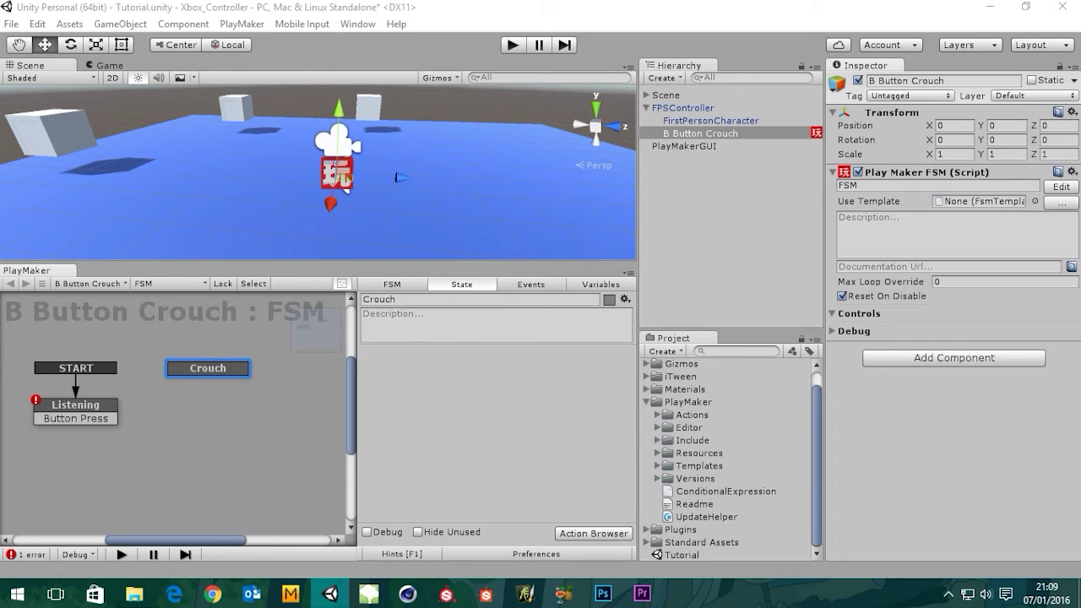
Step: Examine the FPSController in the scene and its FirstPersonCharacter camera child, including their transform settings
left_click(684, 108)
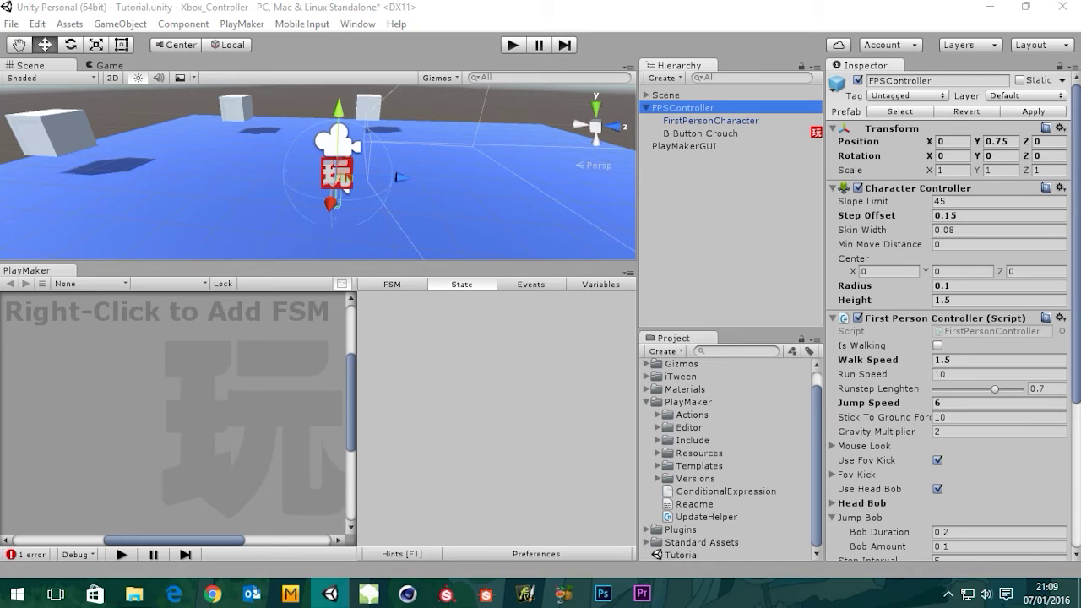
left_click(689, 108)
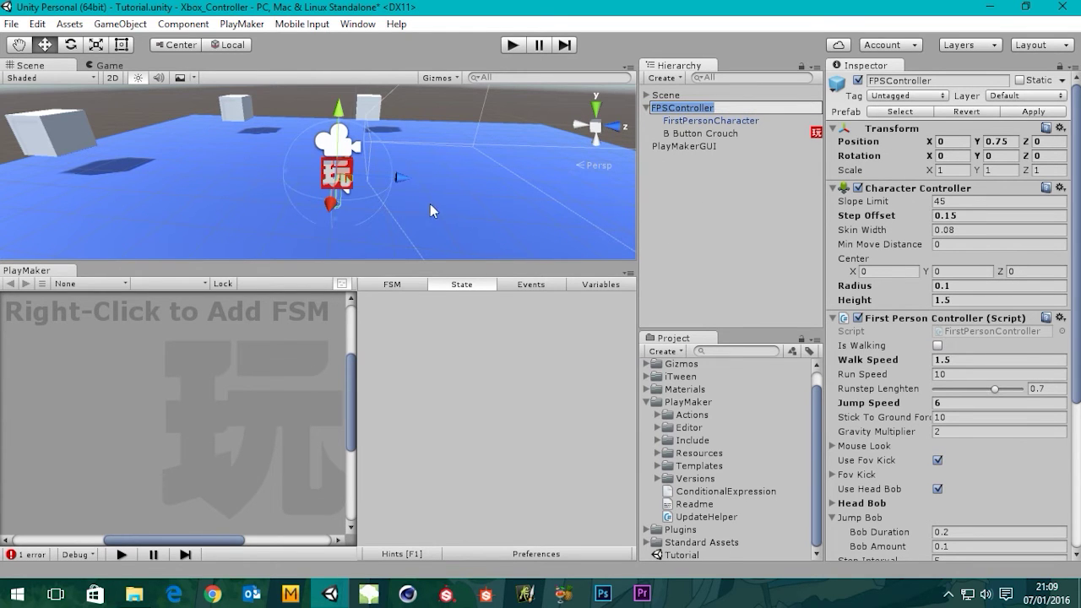
key("super")
key("super")
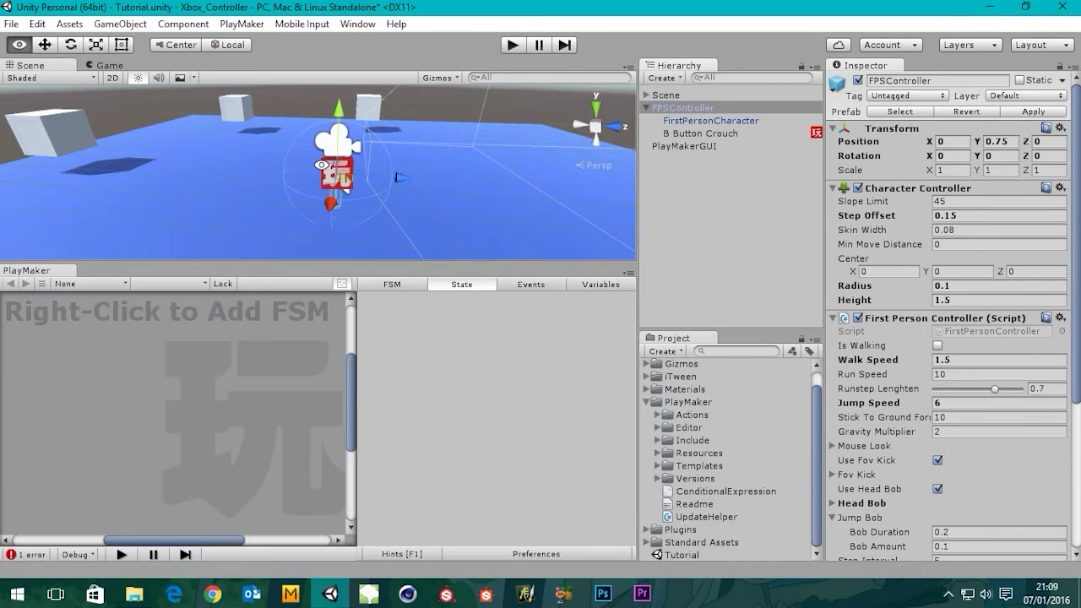
left_click_drag(322, 165, 328, 233, "alt")
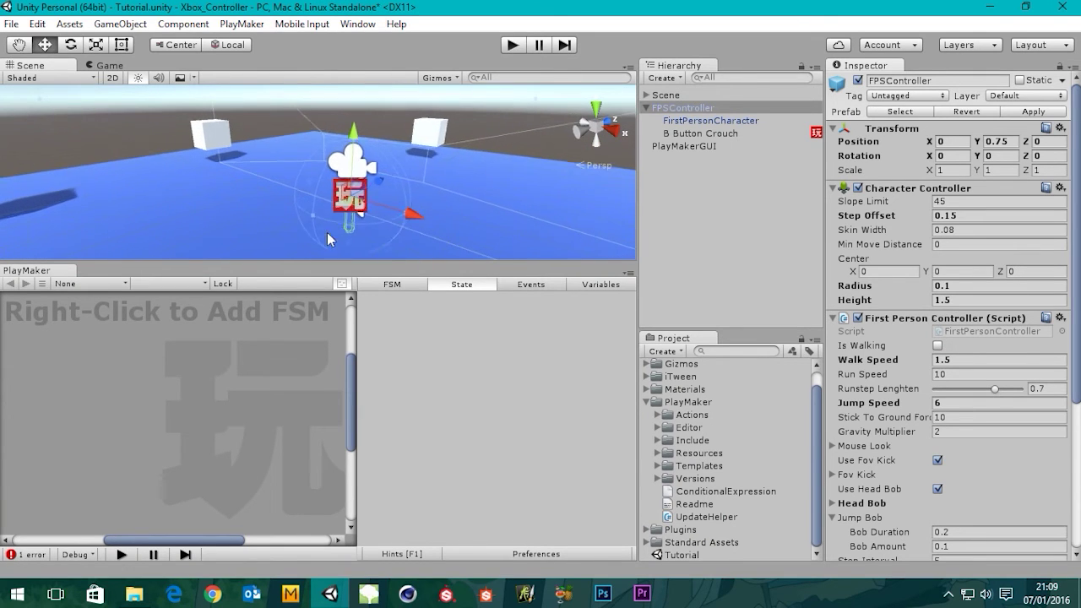
scroll(328, 233, "up", 3)
middle_click_drag(389, 226, 360, 193)
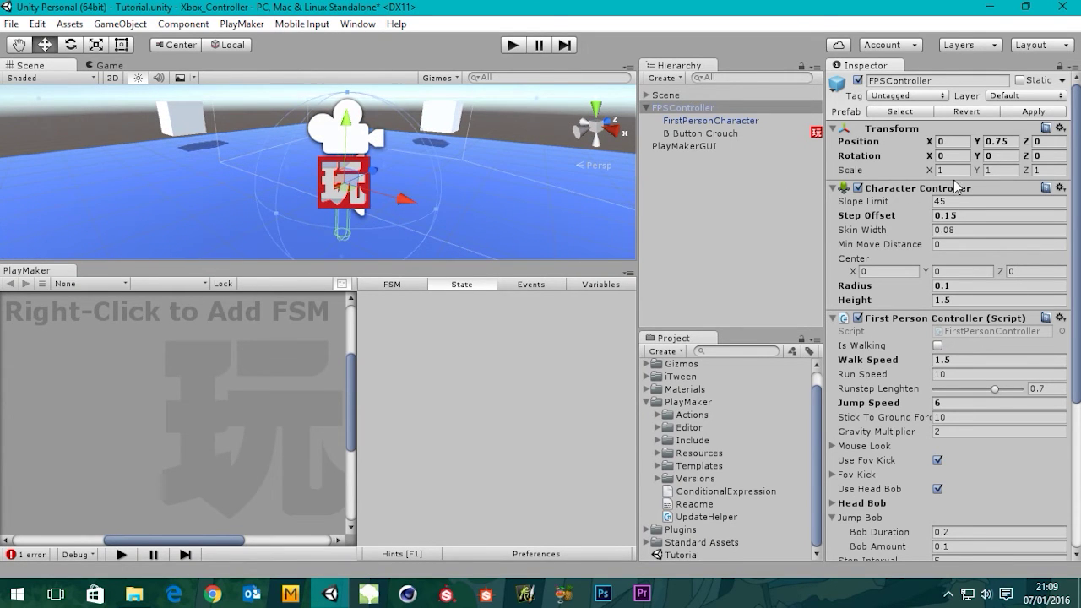
left_click(731, 132)
left_click(729, 119)
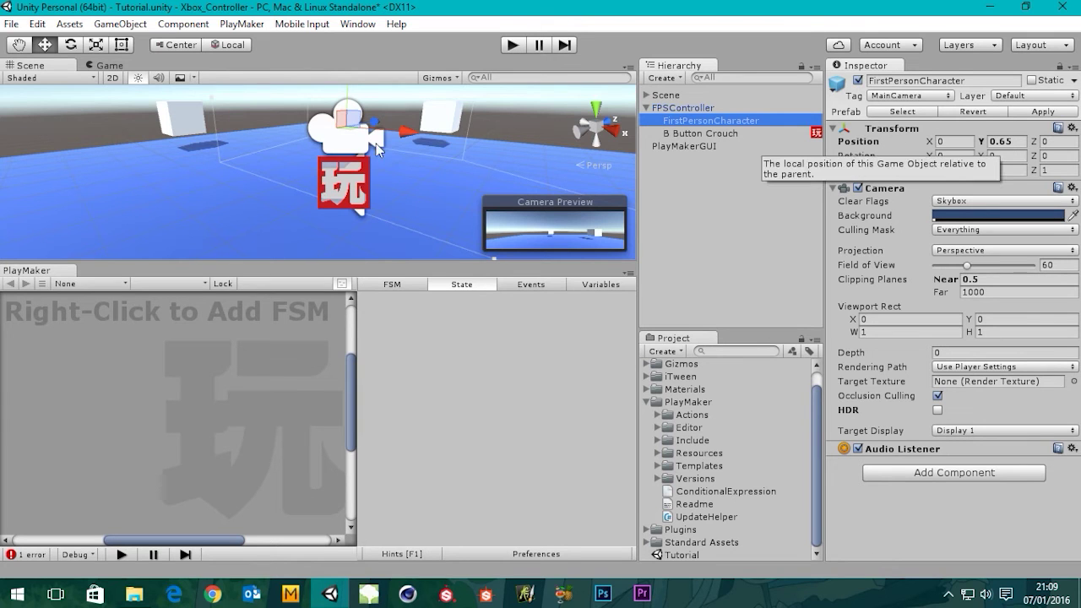
Step: Review the FPSController's transform scale, focusing on the Y value, and view the controller around its collider in the scene
left_click(682, 108)
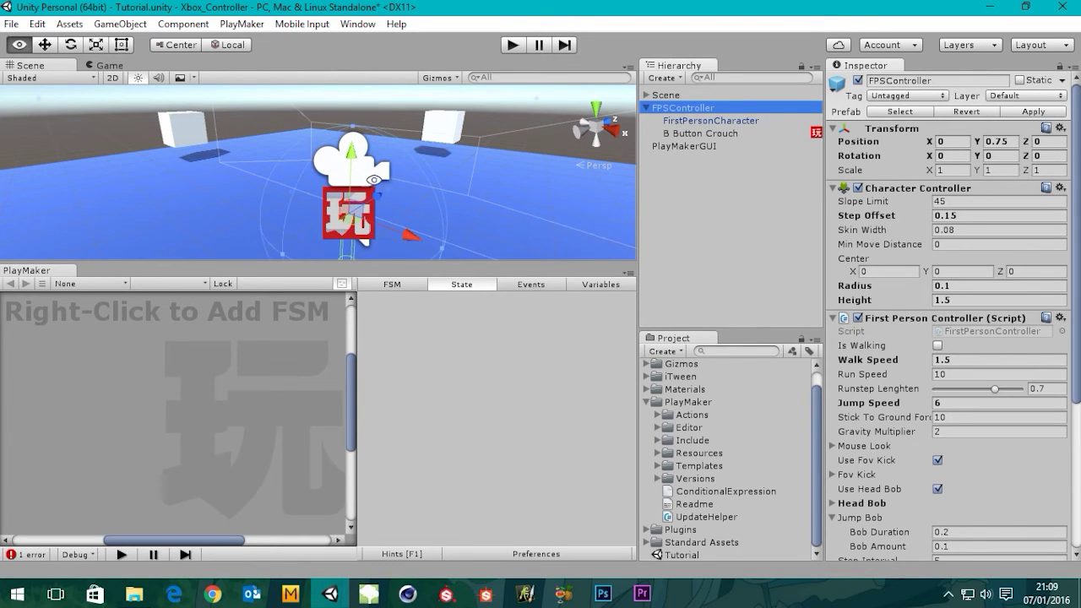
left_click_drag(434, 190, 186, 182, "alt")
left_click_drag(384, 227, 452, 216, "alt")
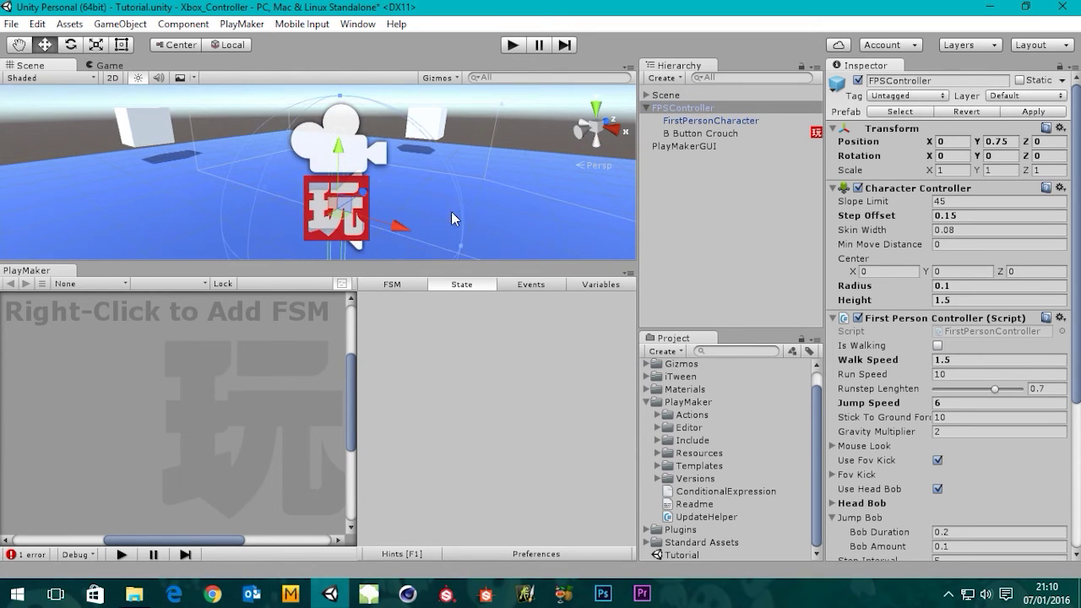
left_click_drag(978, 170, 918, 195)
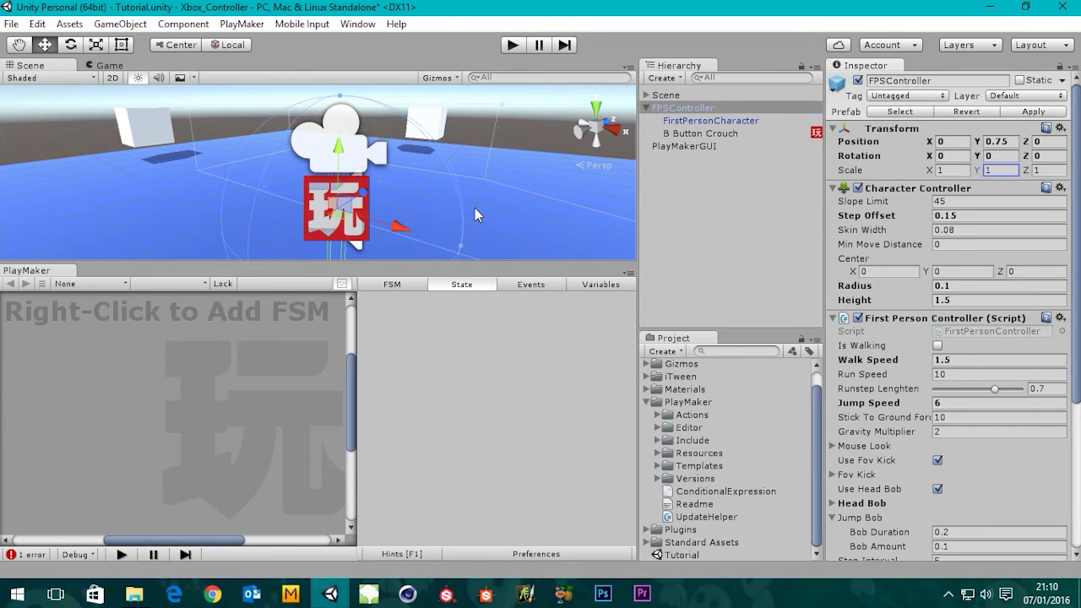
mouse_move(474, 211)
left_mouse_down("alt")
mouse_move(483, 208)
mouse_move(467, 191)
mouse_move(472, 223)
left_mouse_up("alt")
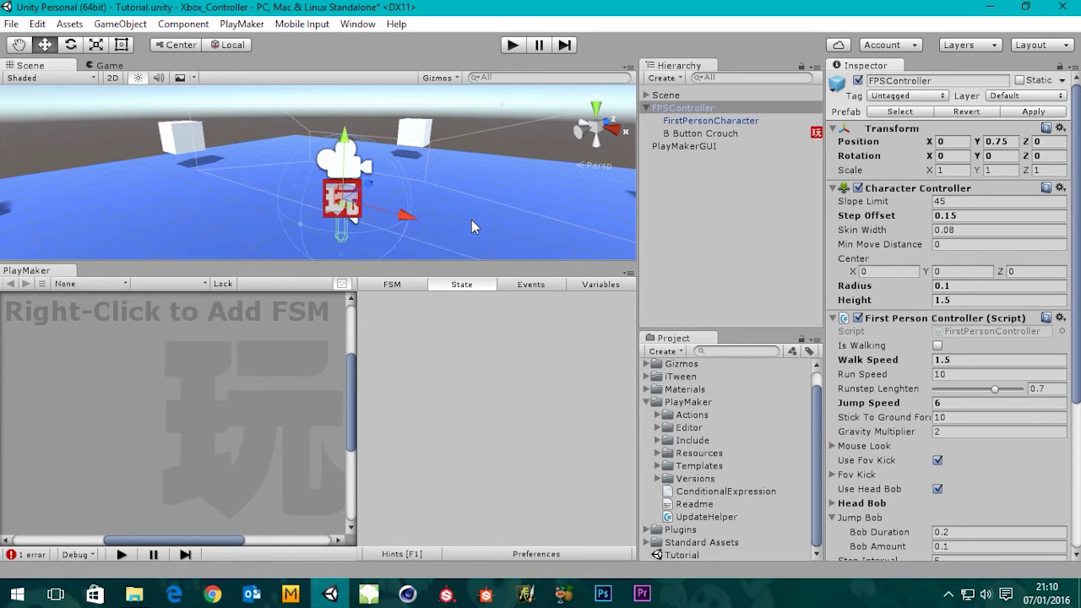
scroll(334, 243, "up", 2)
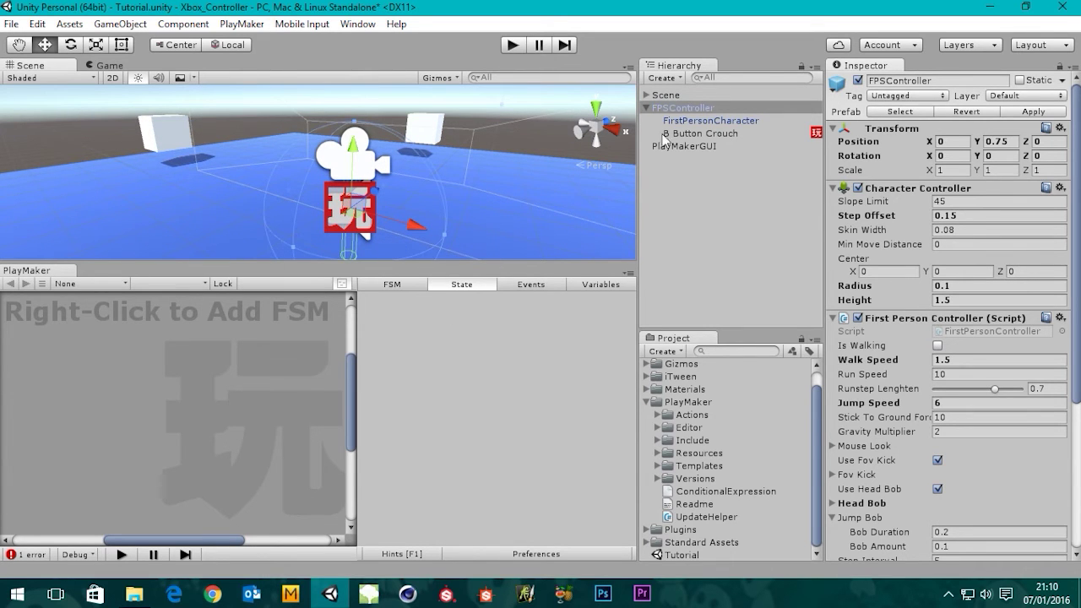
Step: Find the I Tween Scale To action with the search word "tween" and add it to the Crouch state of B Button Crouch
left_click(708, 132)
left_click(205, 367)
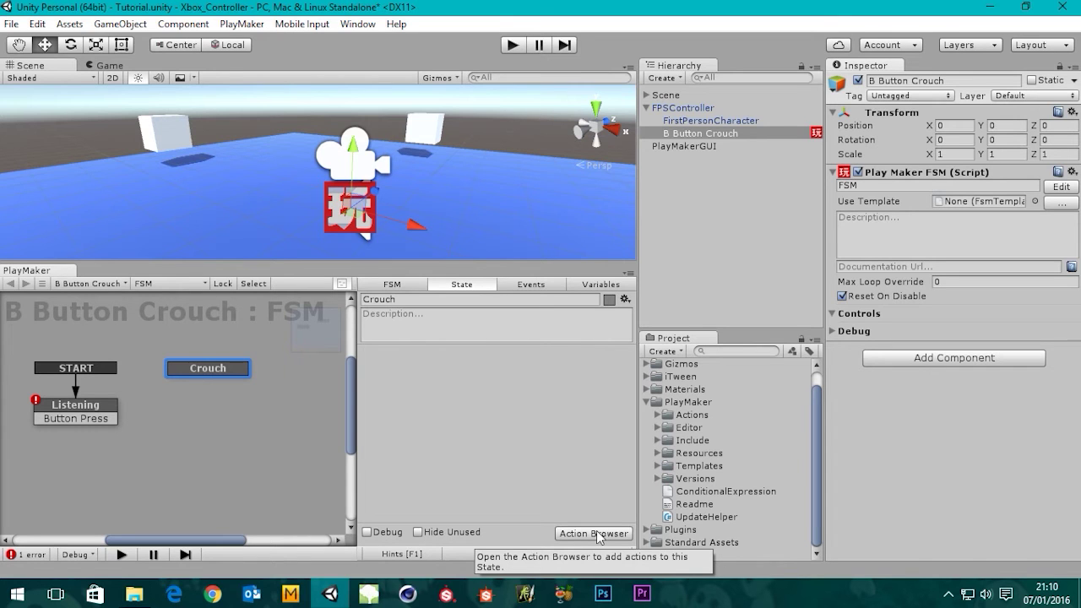
left_click(594, 532)
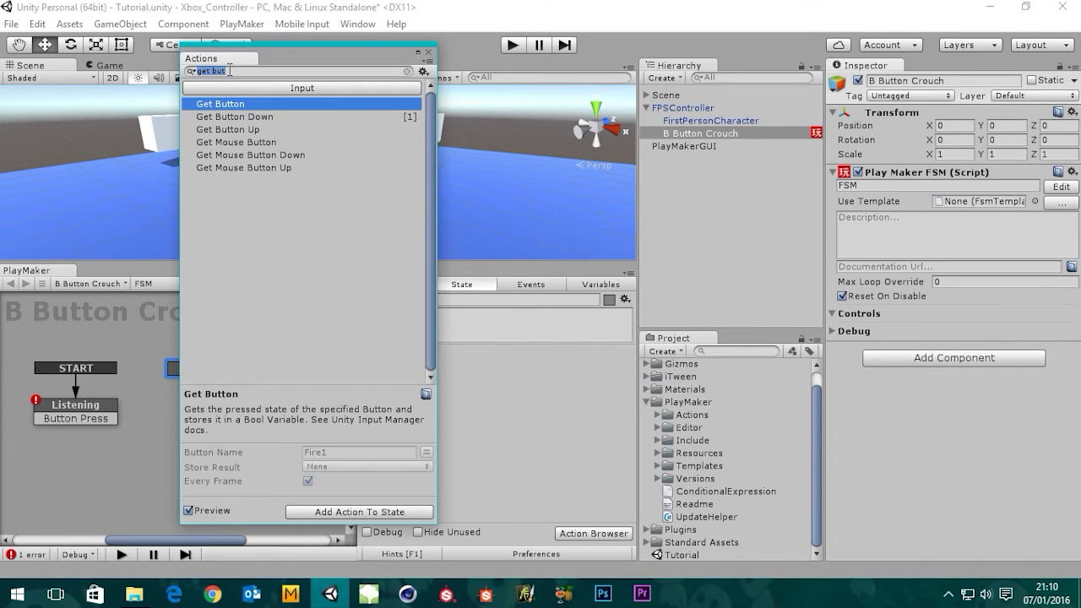
type("tween")
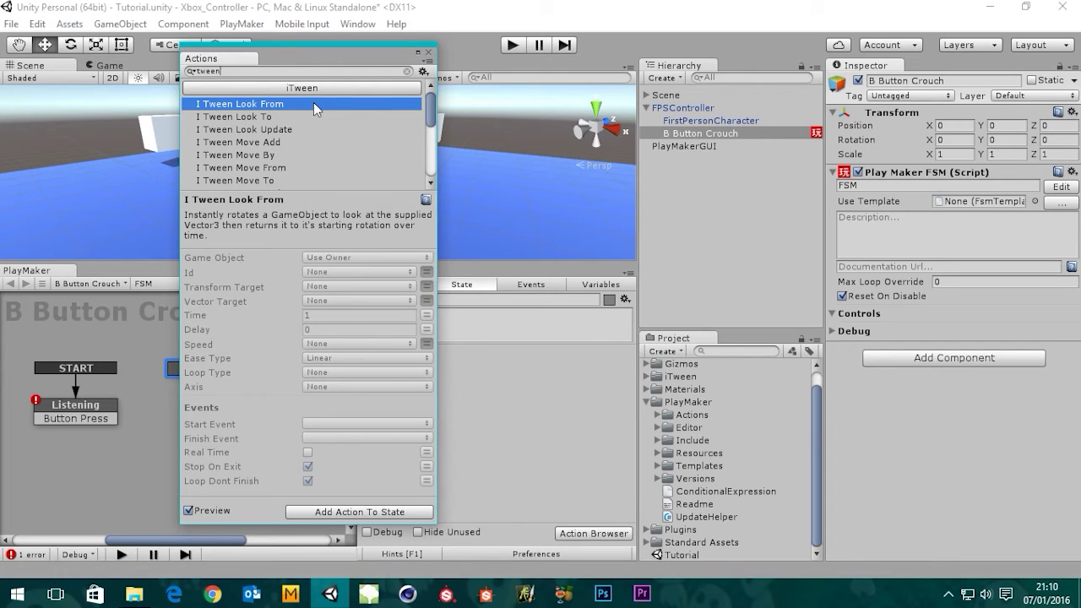
scroll(310, 148, "down", 3)
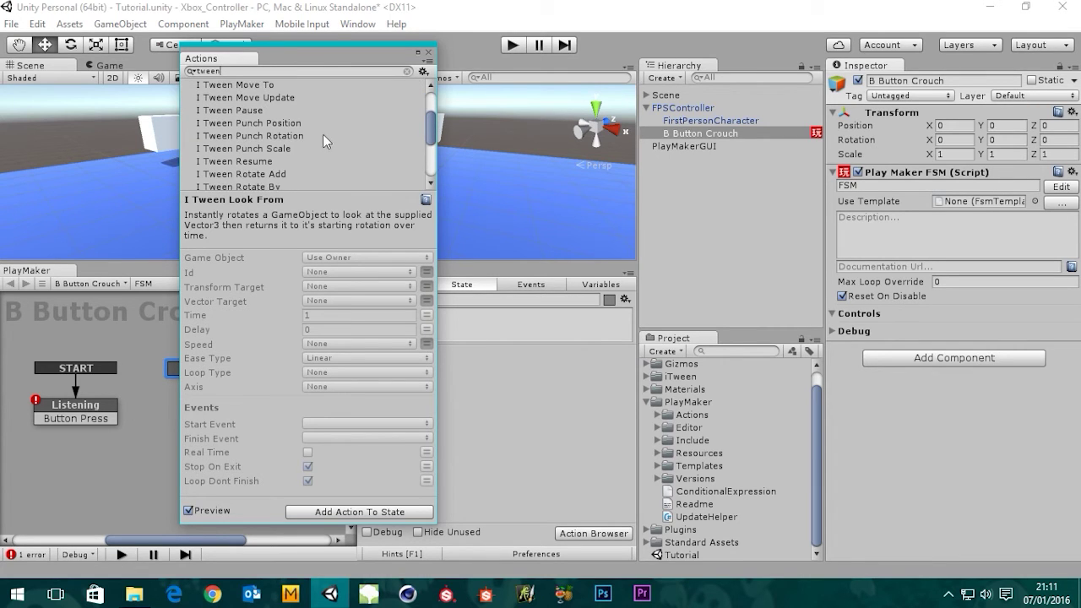
scroll(323, 134, "down", 3)
scroll(373, 134, "down", 1)
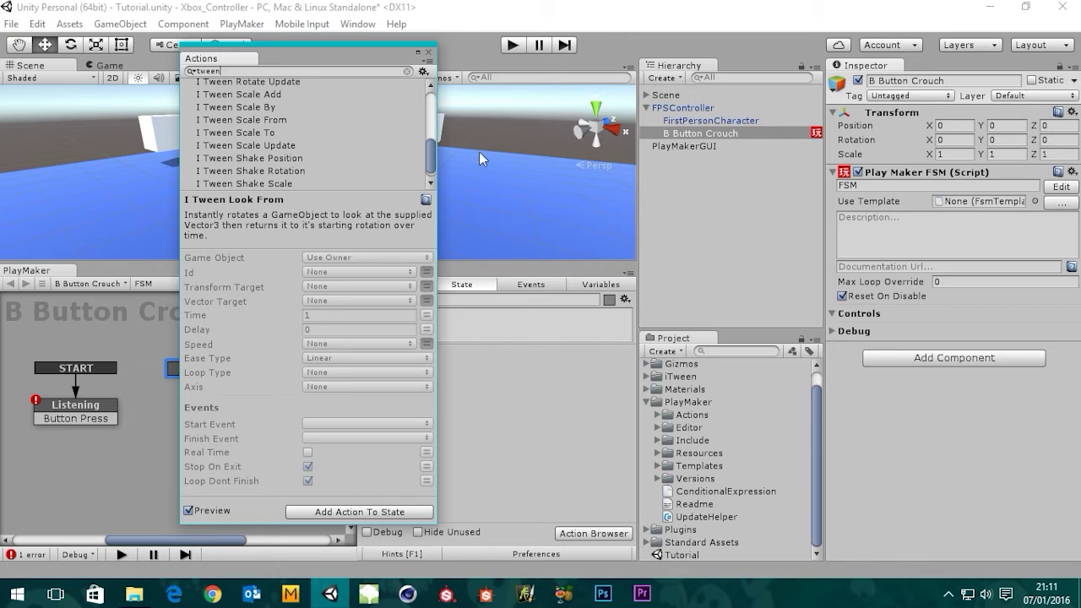
left_click(257, 133)
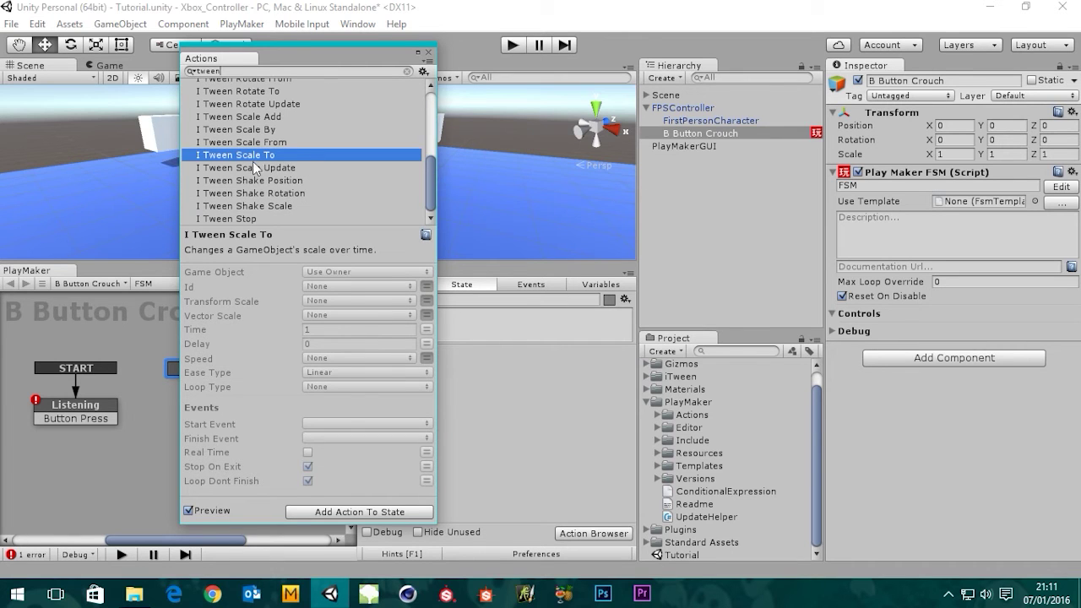
left_click(373, 513)
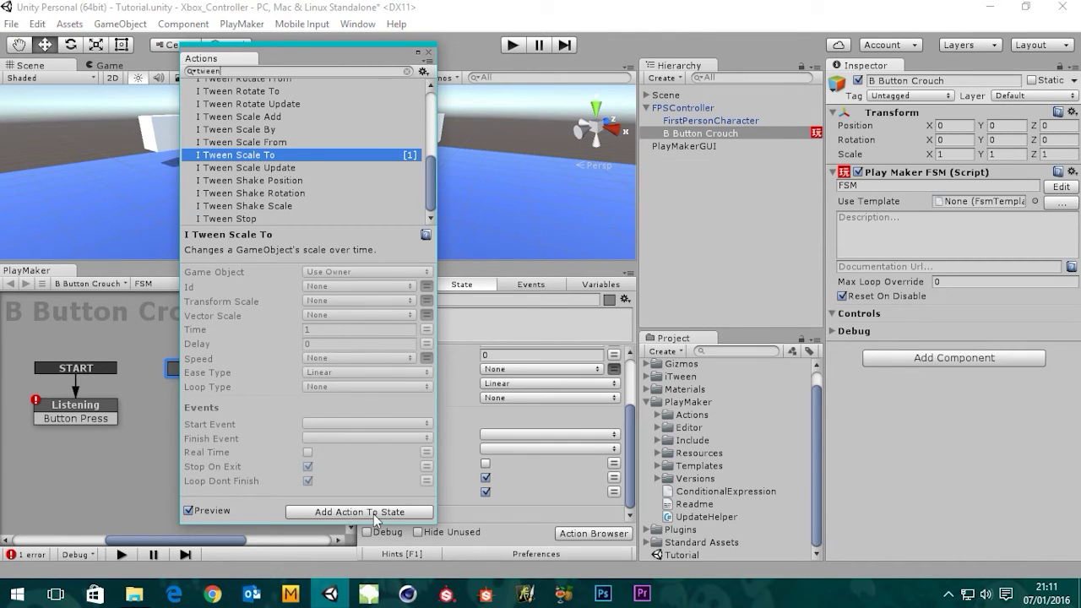
left_click(428, 53)
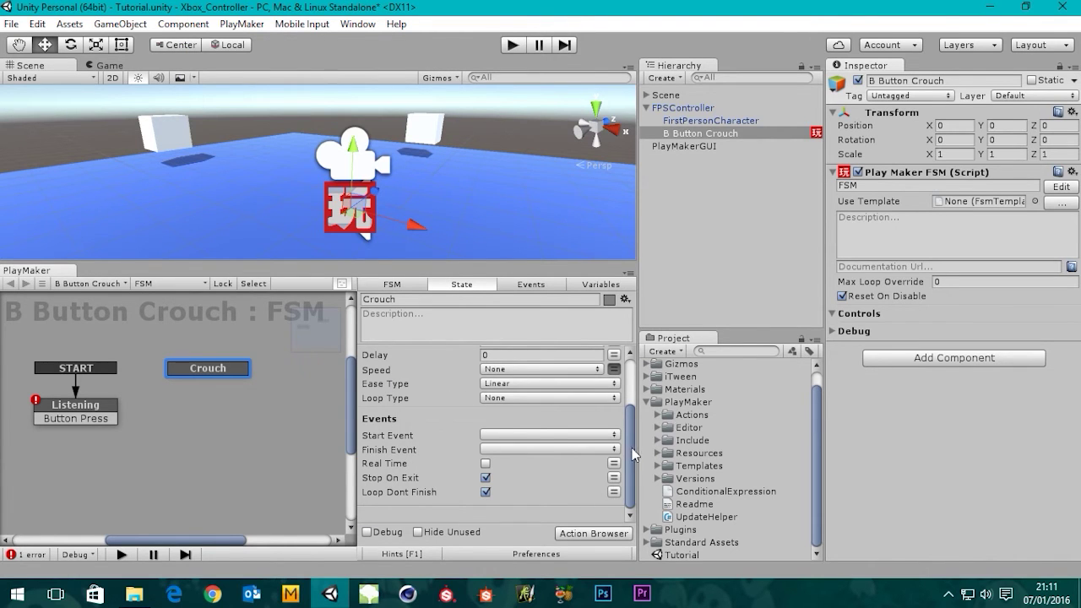
Step: Set the I Tween Scale To action's Game Object to Specify Game Object and assign the FPSController
left_click_drag(632, 448, 628, 377)
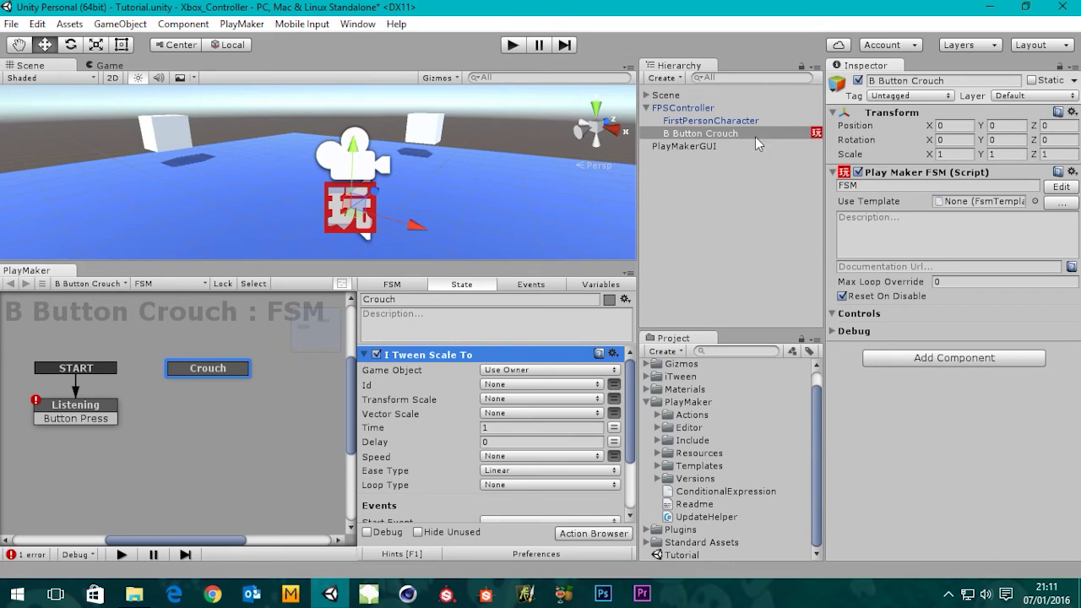
left_click(689, 134)
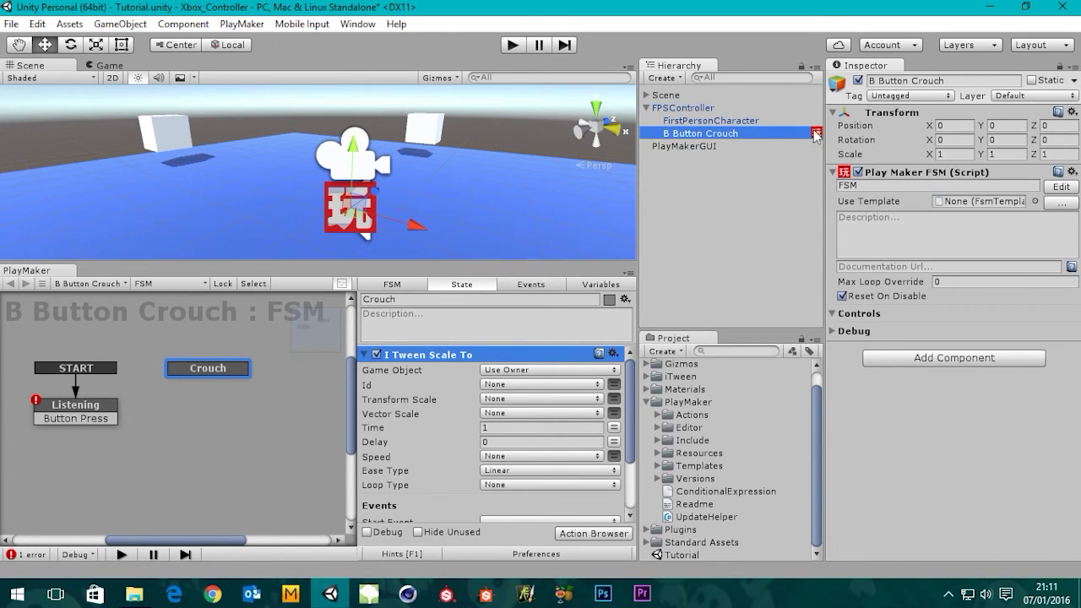
left_click(500, 372)
left_click(533, 407)
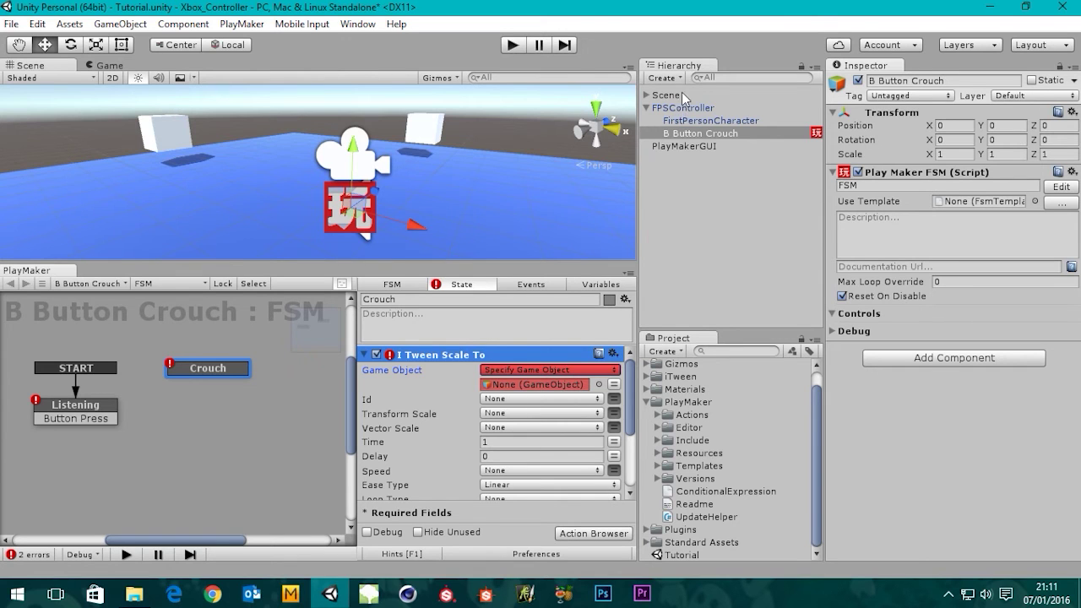
left_click_drag(693, 108, 529, 384)
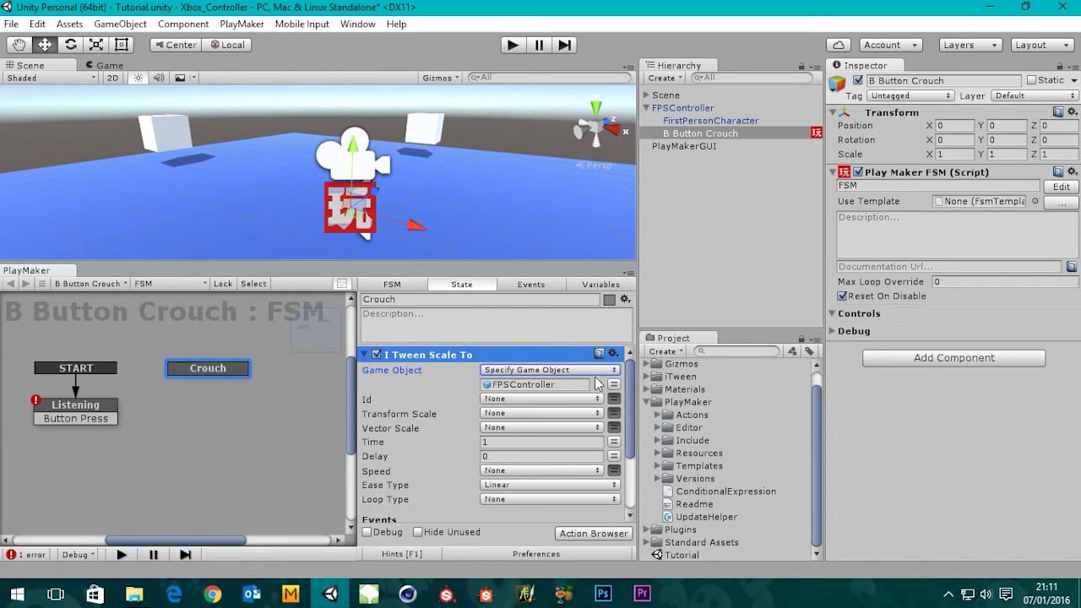
Step: Switch the I Tween Scale To action's Vector Scale from a variable to direct X, Y, Z entry and check the FPSController's transform scale
left_click(528, 413)
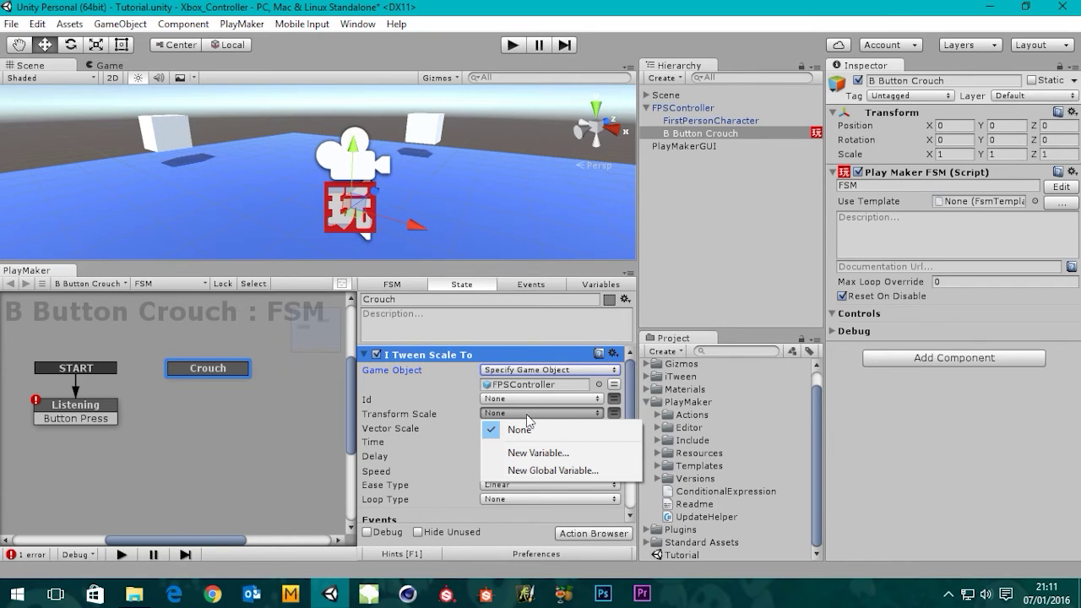
left_click(574, 3)
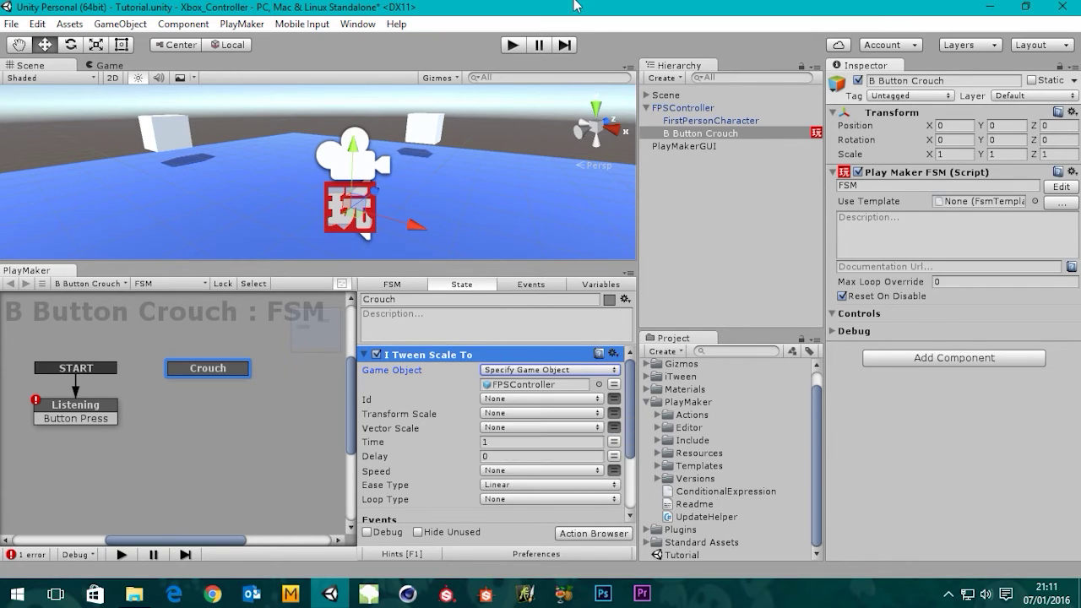
left_click(512, 427)
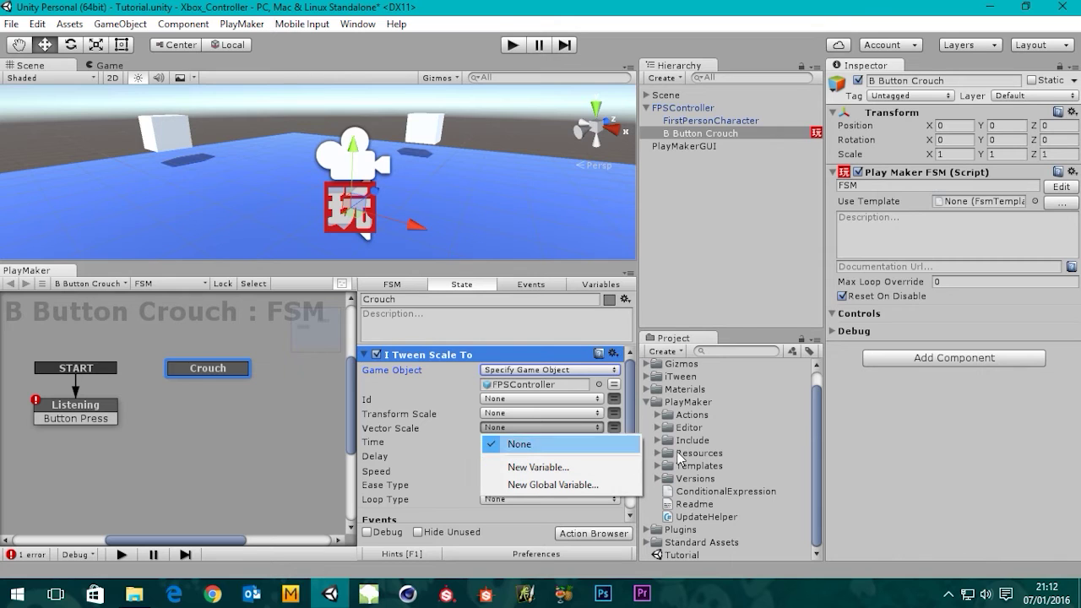
left_click(538, 467)
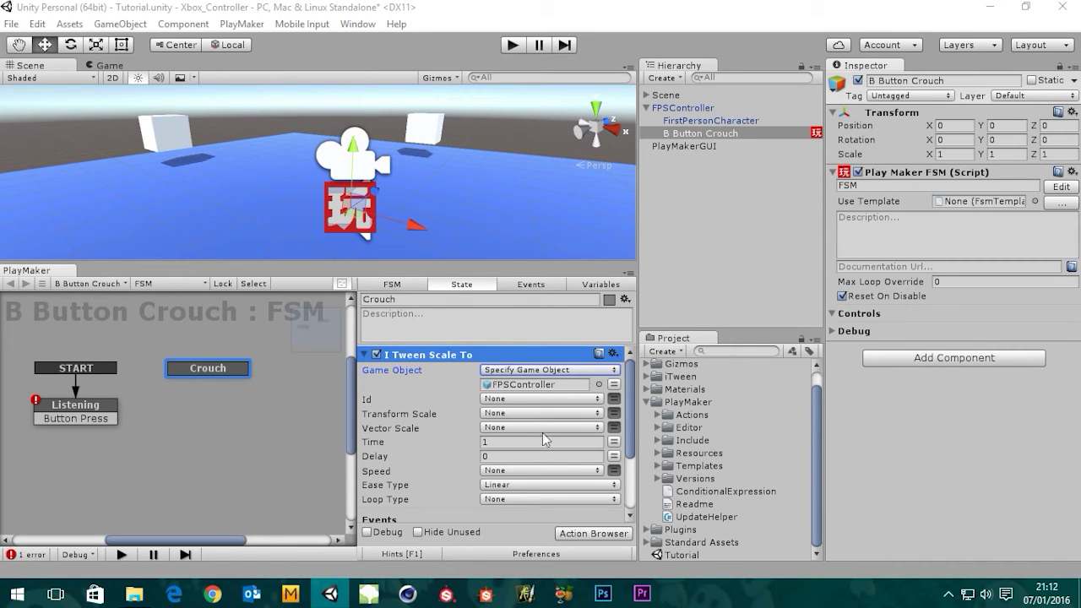
left_click(615, 428)
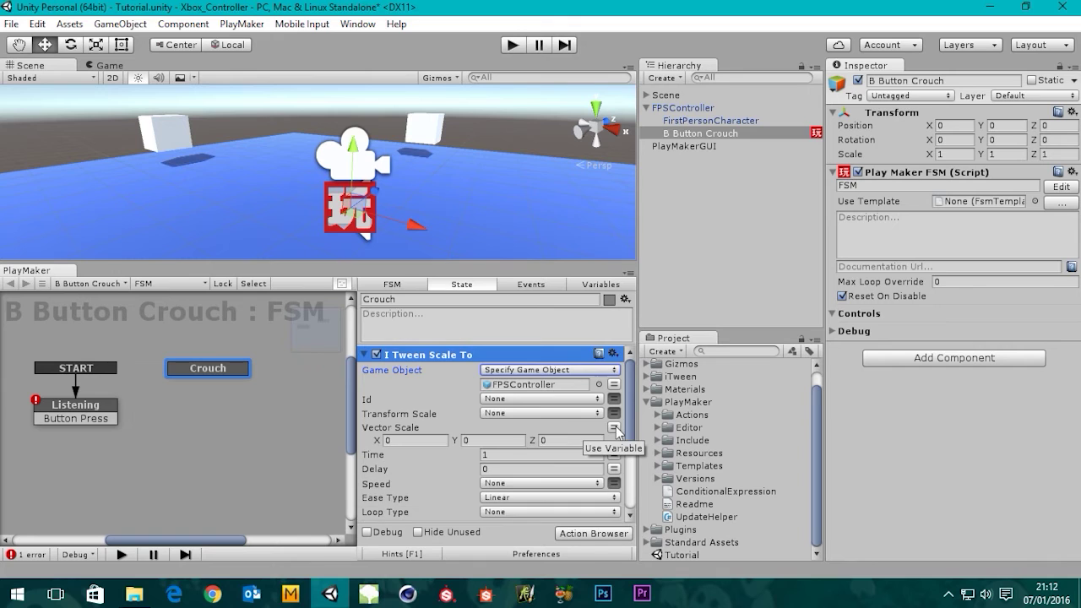
left_click(615, 426)
left_click(549, 427)
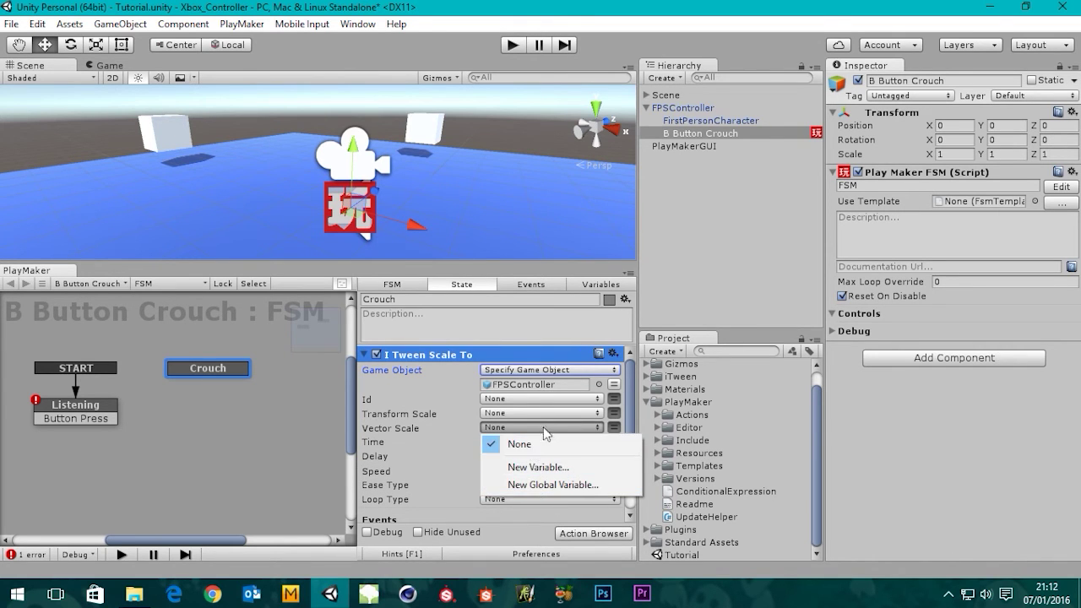
left_click(556, 428)
left_click(613, 427)
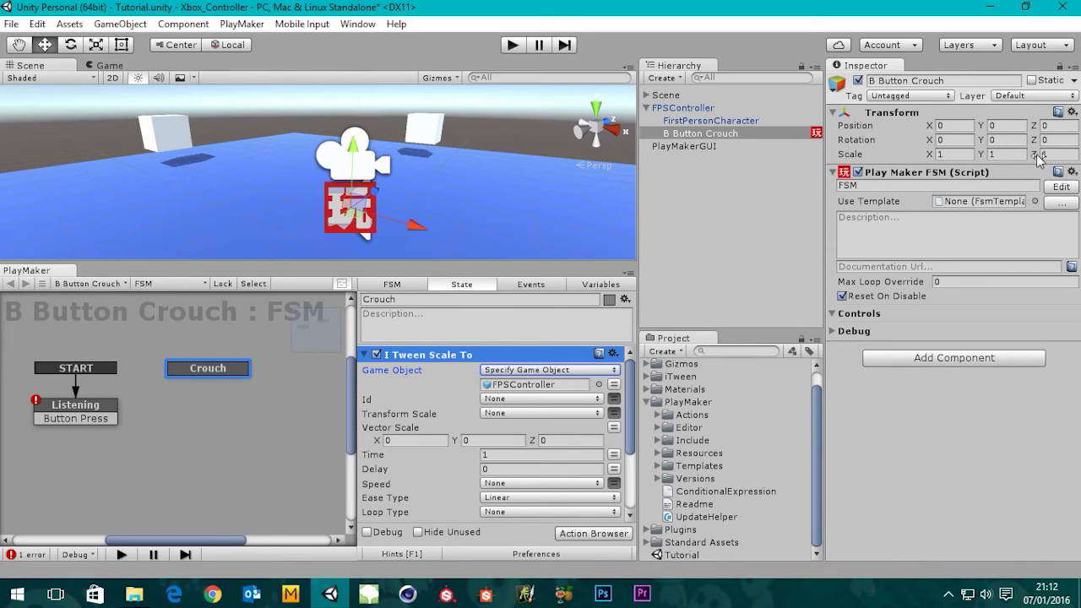
left_click(686, 109)
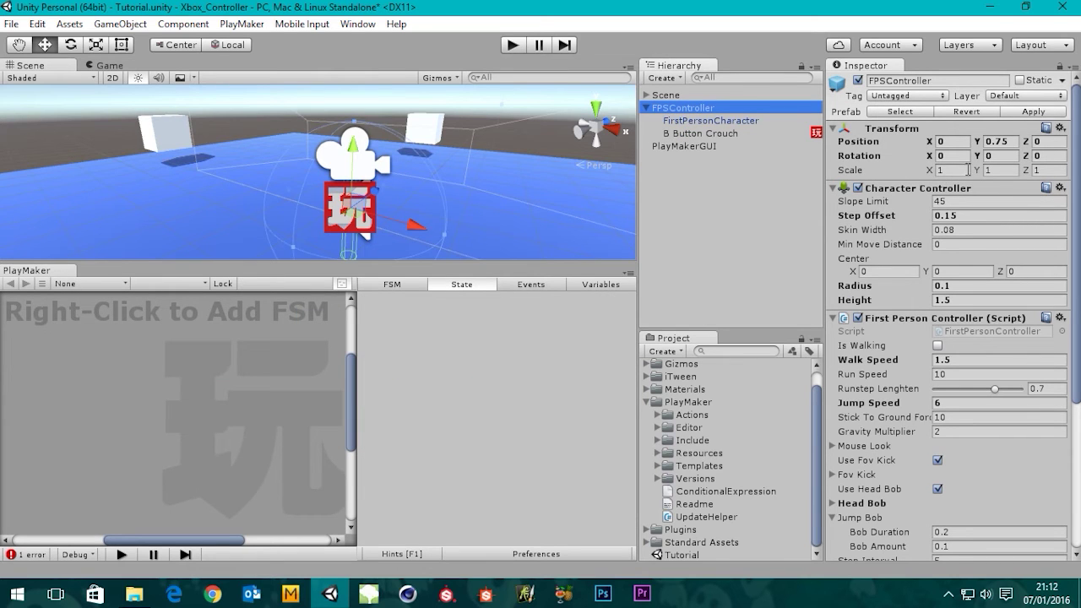
left_click(711, 135)
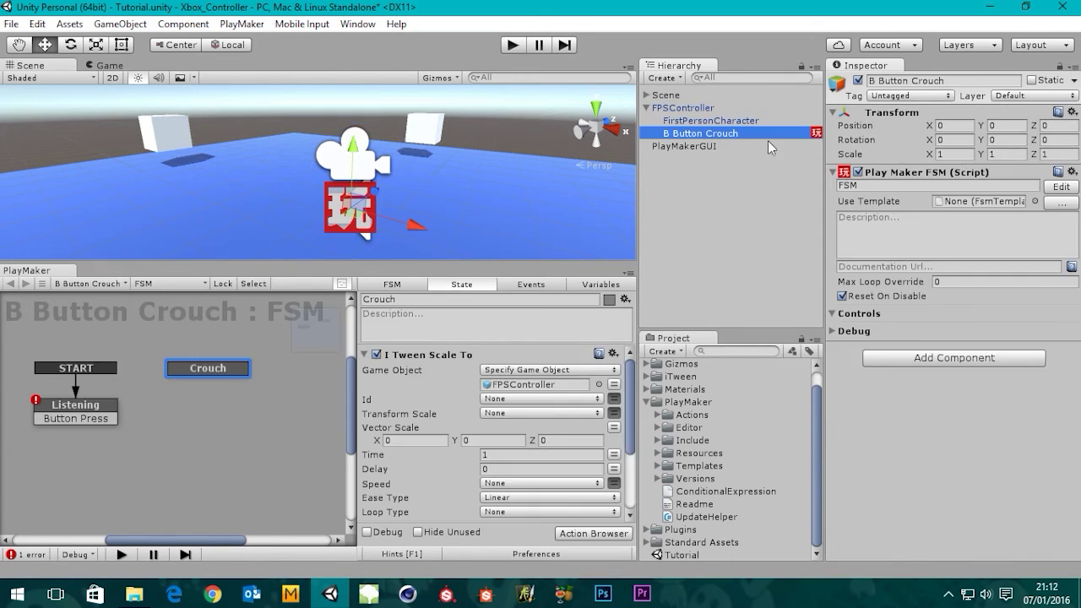
Step: Set the I Tween Scale To action's Vector Scale to X 1, Y 0.5 and Z 1
left_click(426, 439)
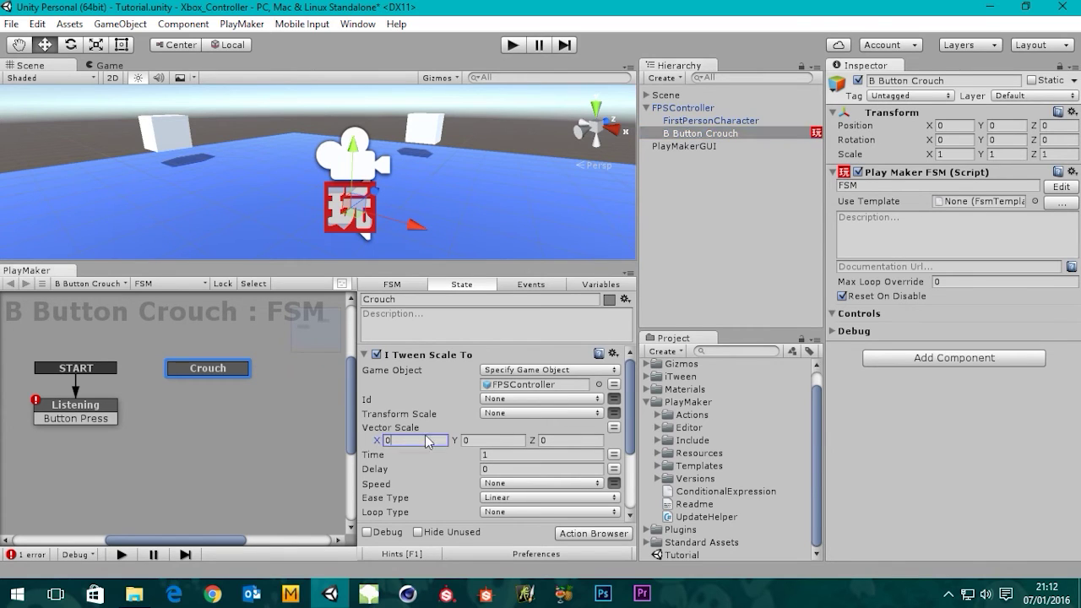
type("1")
left_click(545, 440)
type("1")
left_click(482, 440)
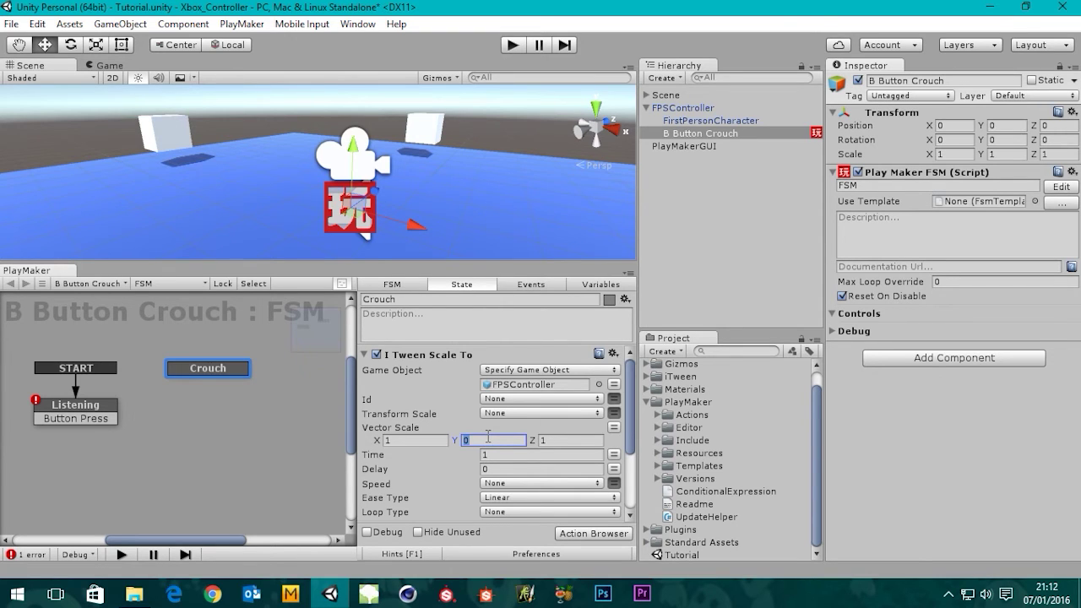
type(".5")
key("Return")
Step: Check the I Tween Scale To action's Time setting and briefly play-test the scene
left_click_drag(631, 422, 632, 453)
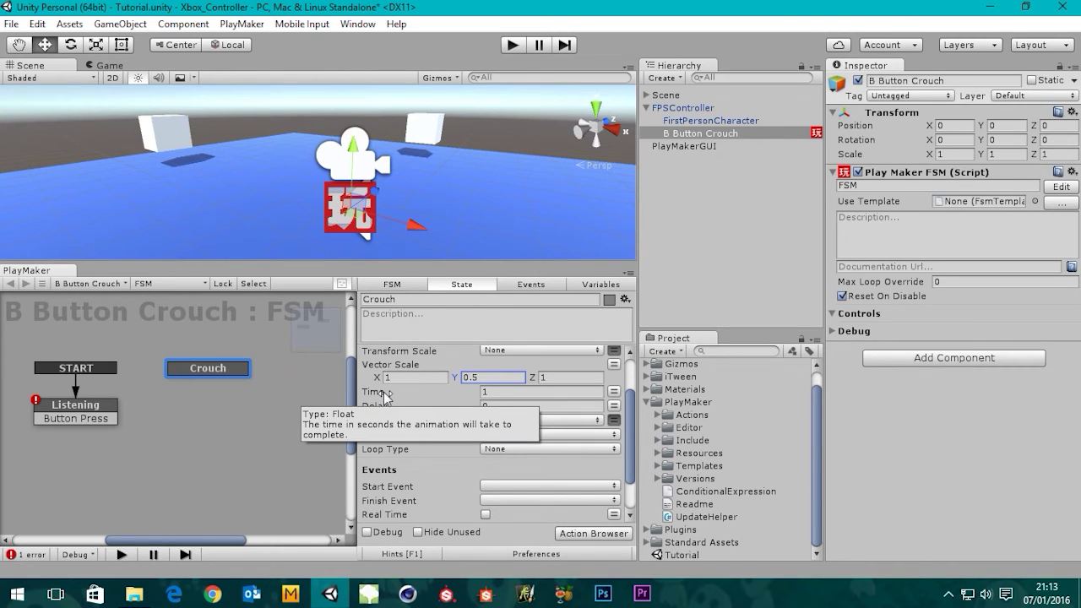
left_click(530, 392)
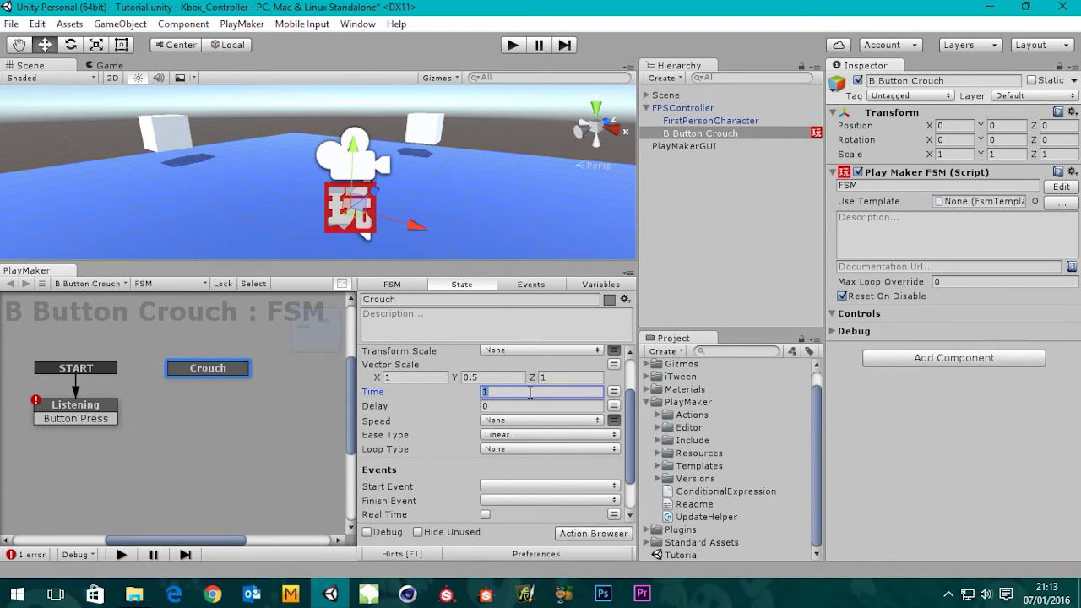
left_click(515, 46)
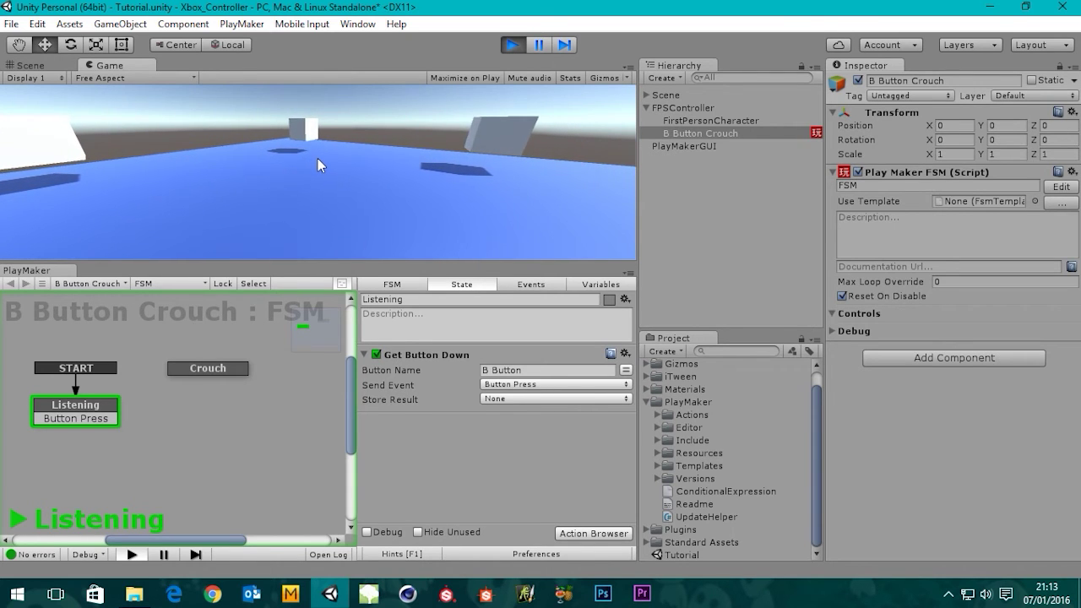
left_click(513, 44)
Step: Link the Listening state's Button Press transition to the Crouch state
left_click(113, 415)
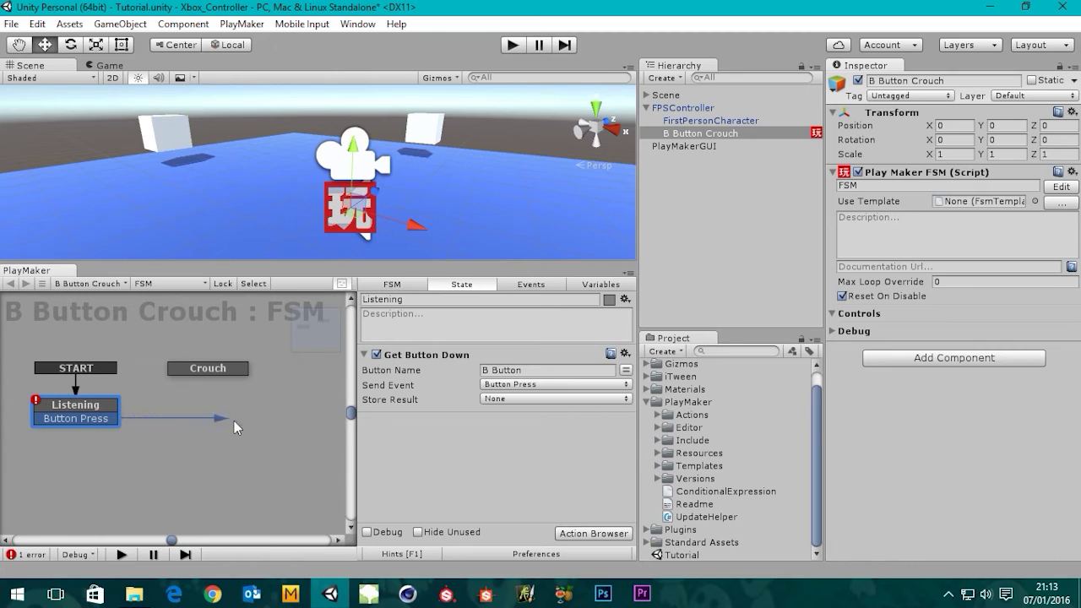
left_click_drag(234, 421, 165, 348)
left_click_drag(166, 344, 177, 342)
left_click_drag(111, 400, 167, 403)
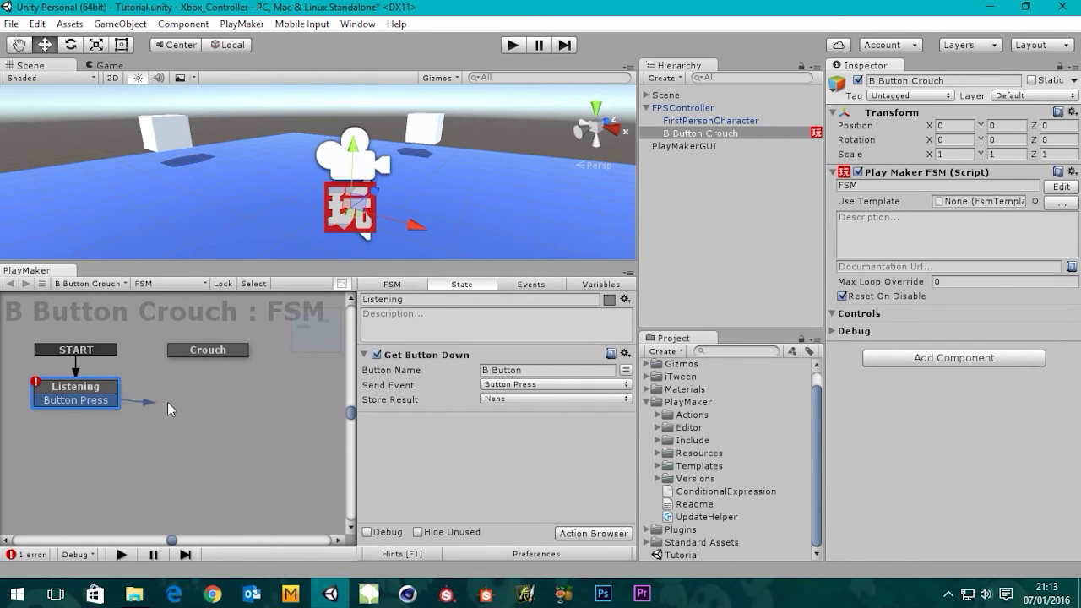
left_click_drag(157, 361, 170, 353)
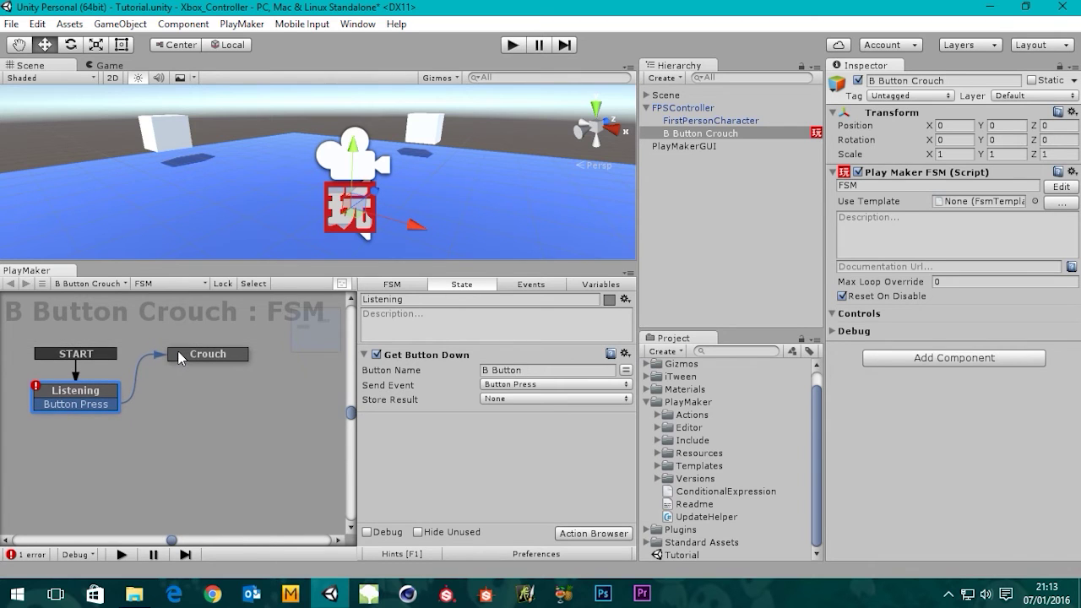
Step: Play-test the B-button crouch twice, watching the FSM switch from Listening to Crouch
left_click(512, 46)
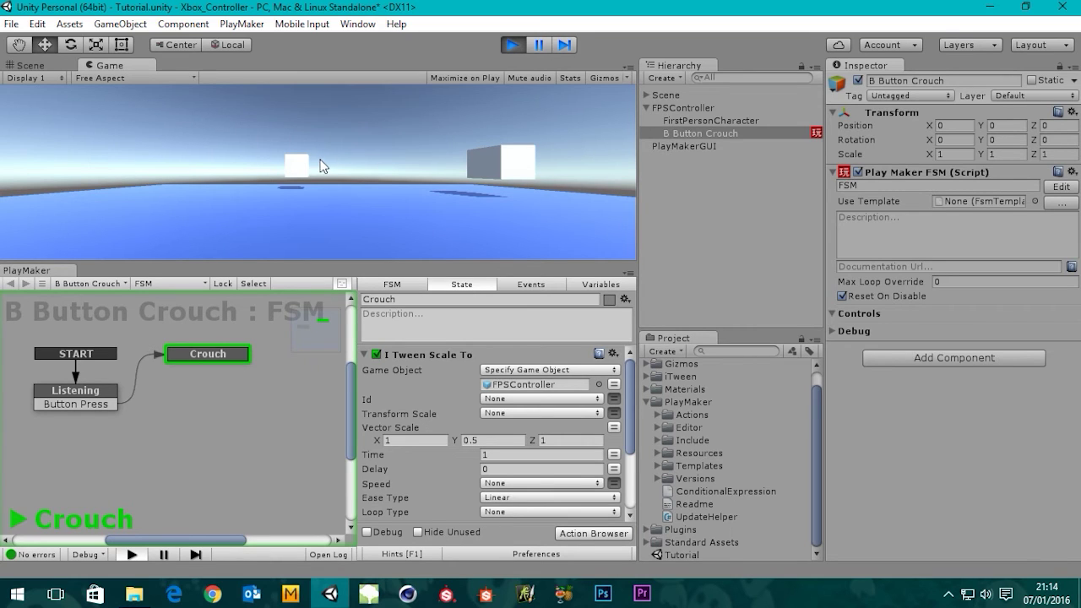
left_click(512, 45)
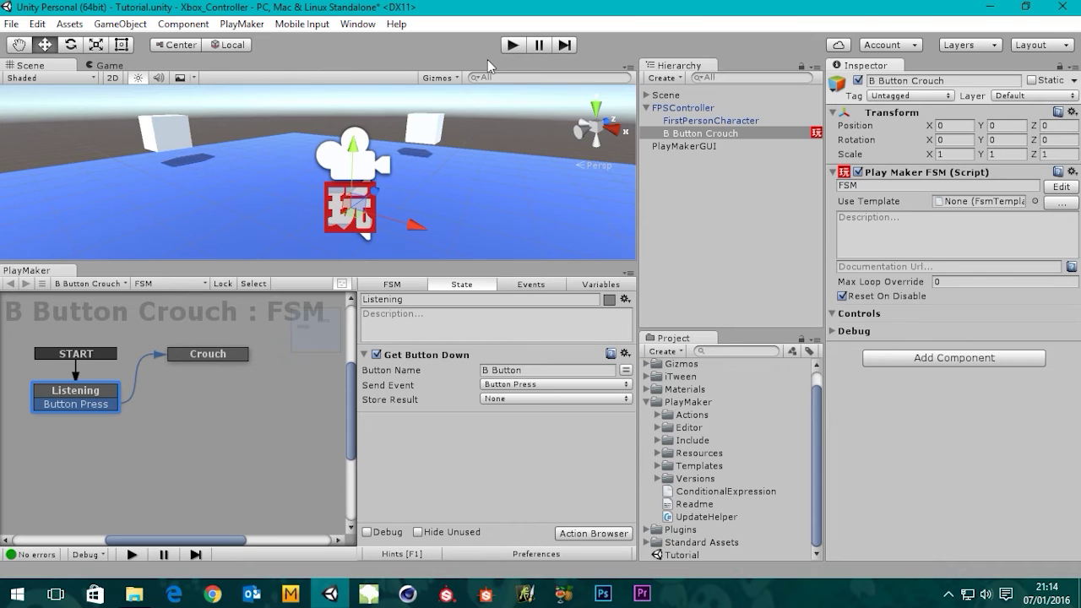
left_click(513, 45)
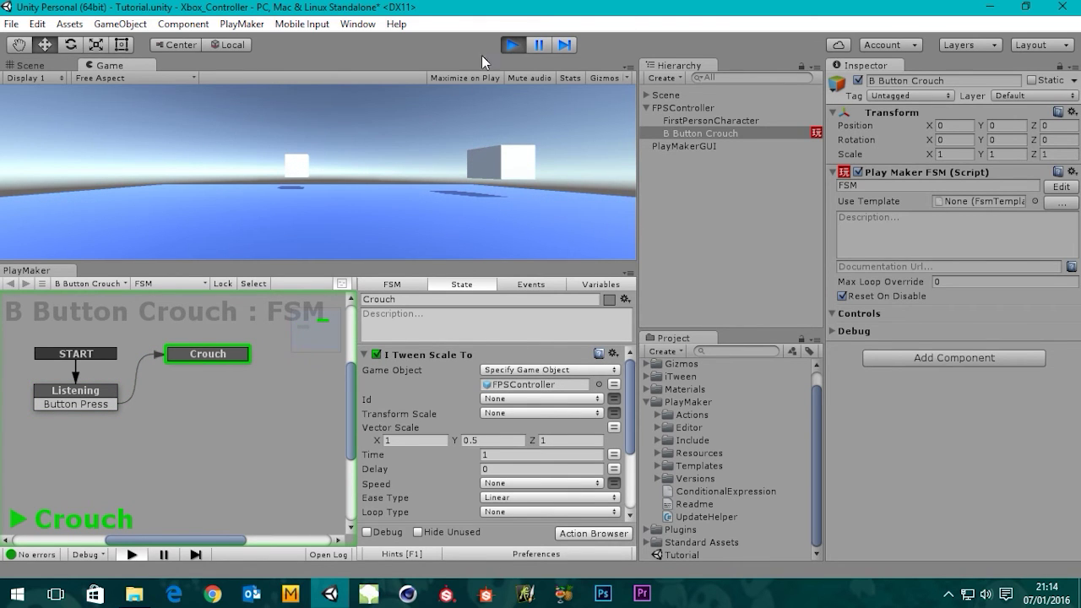
left_click(513, 45)
Step: Set the Time of the Crouch state's I Tween Scale To action to 0.5 and play-test the crouch
left_click(212, 354)
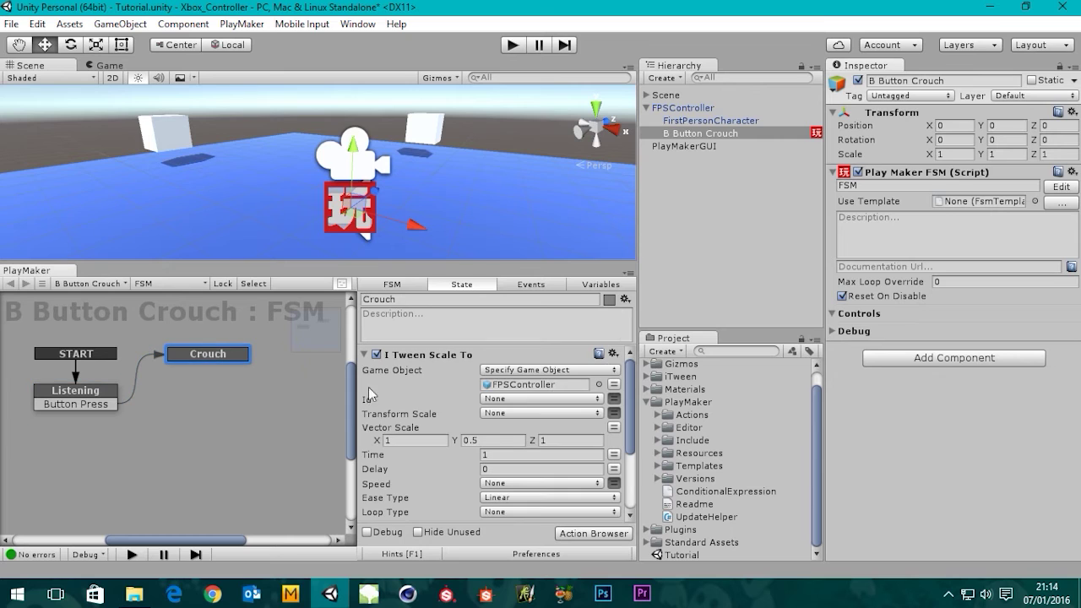
left_click(504, 454)
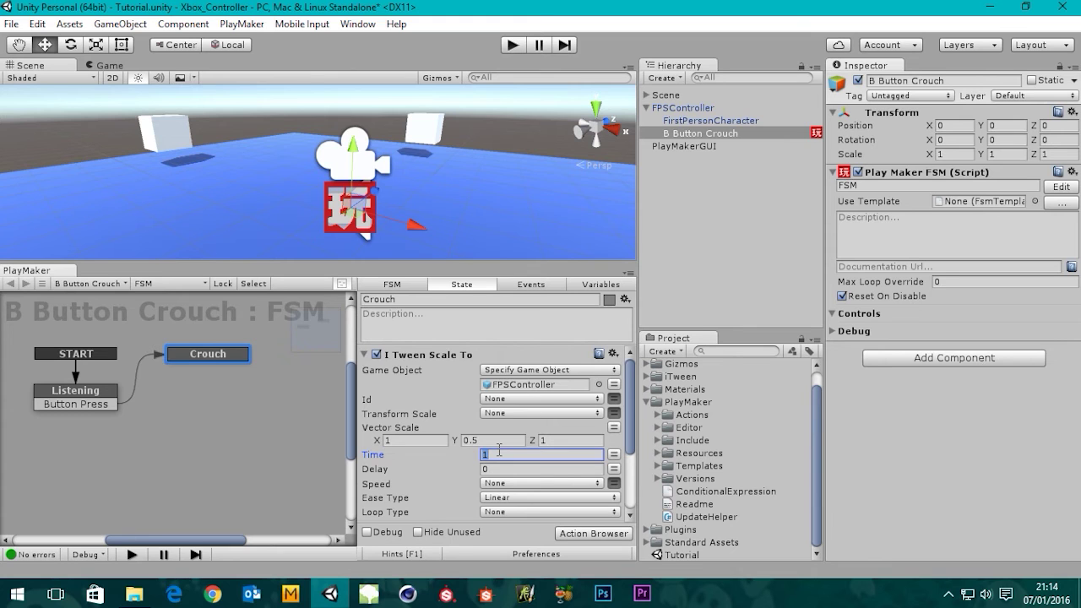
type("0.5")
left_click(514, 46)
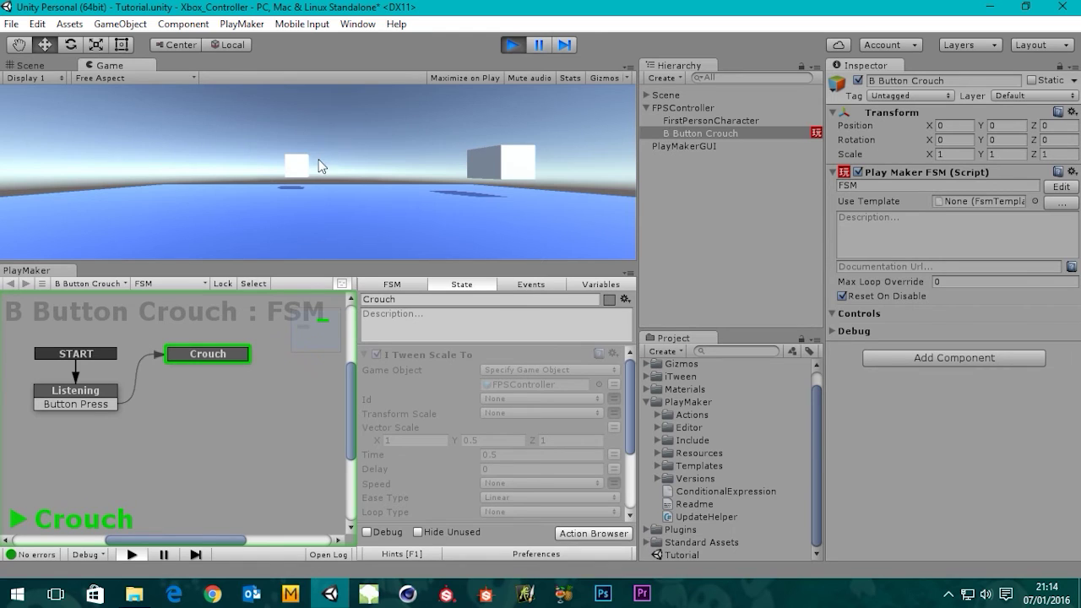
left_click(517, 43)
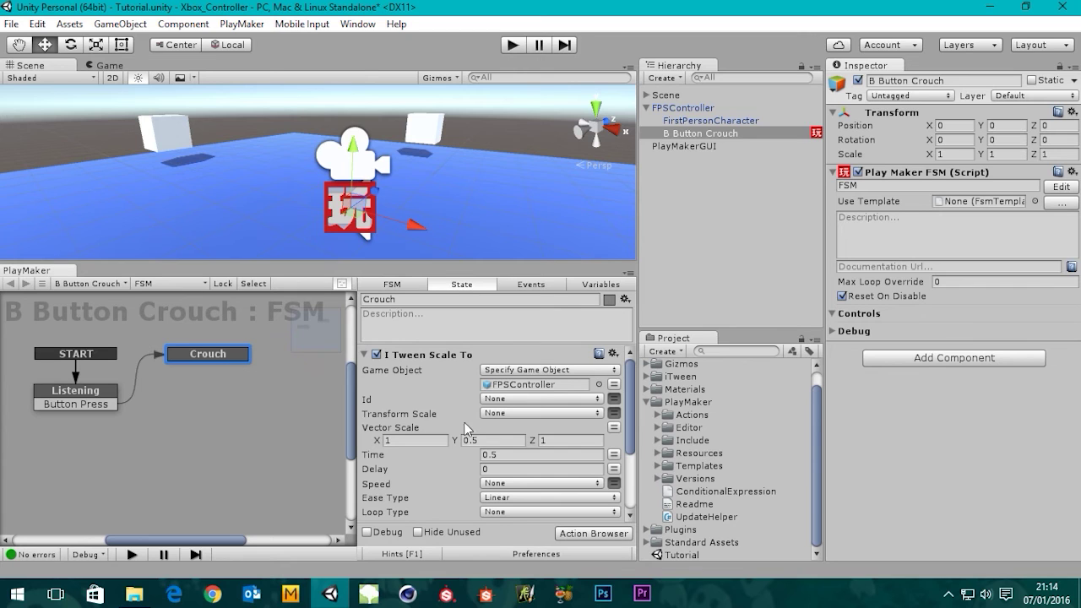
Step: Review the I Tween Scale To action's Delay, Speed and event settings, and set its Ease Type to Ease In Out Quad
left_click_drag(630, 422, 626, 454)
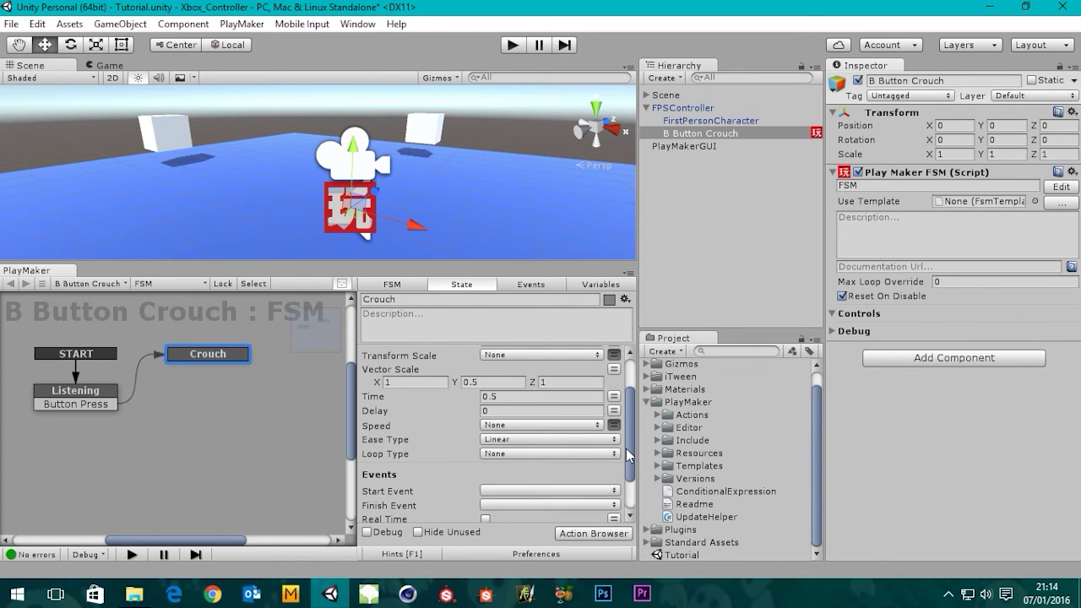
left_click(500, 411)
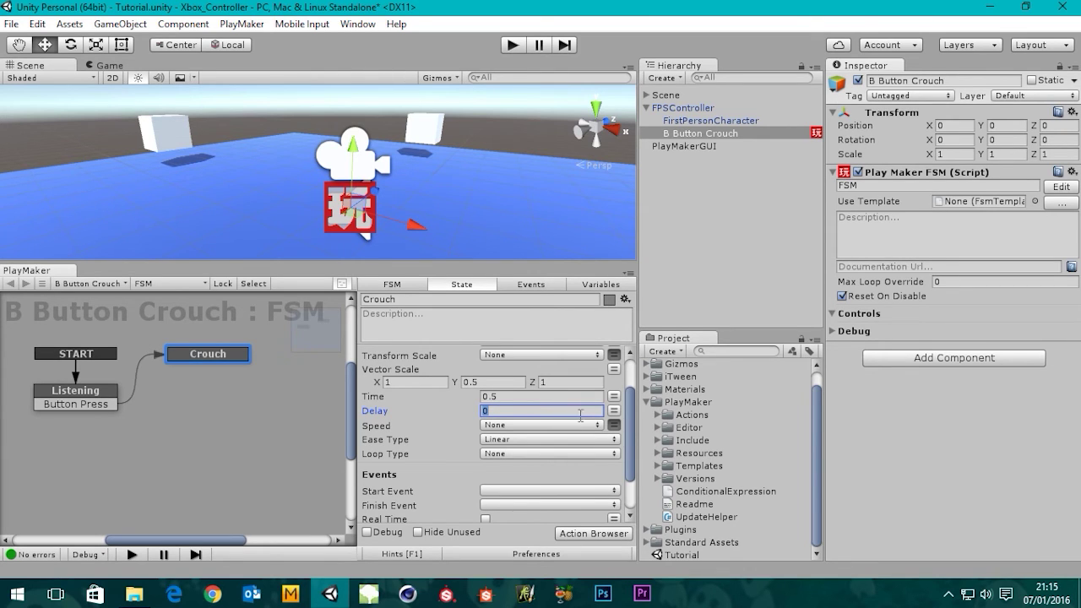
scroll(630, 429, "up", 2)
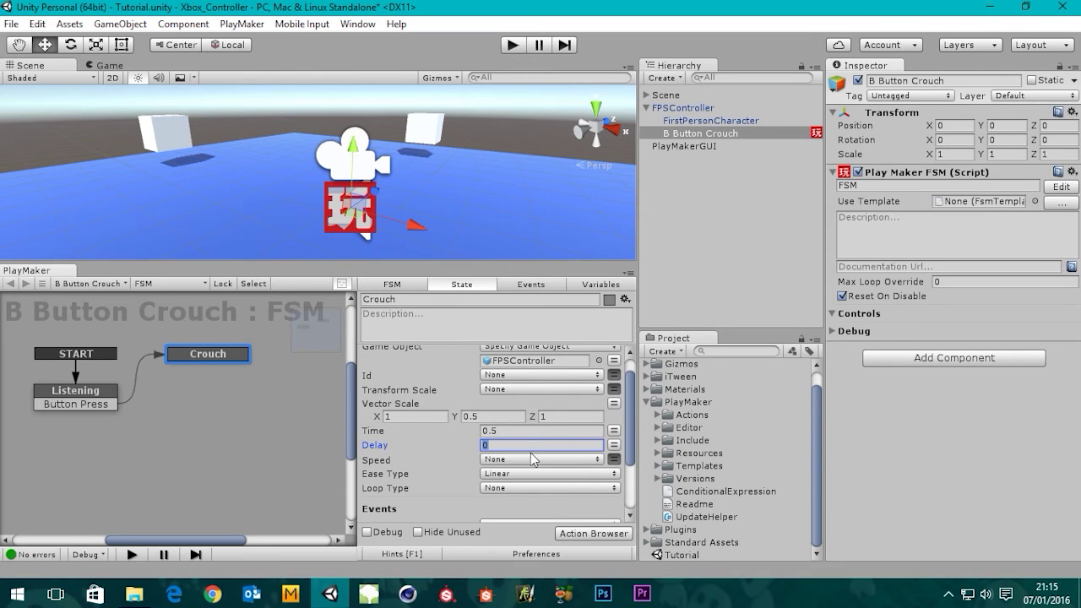
left_click(378, 461)
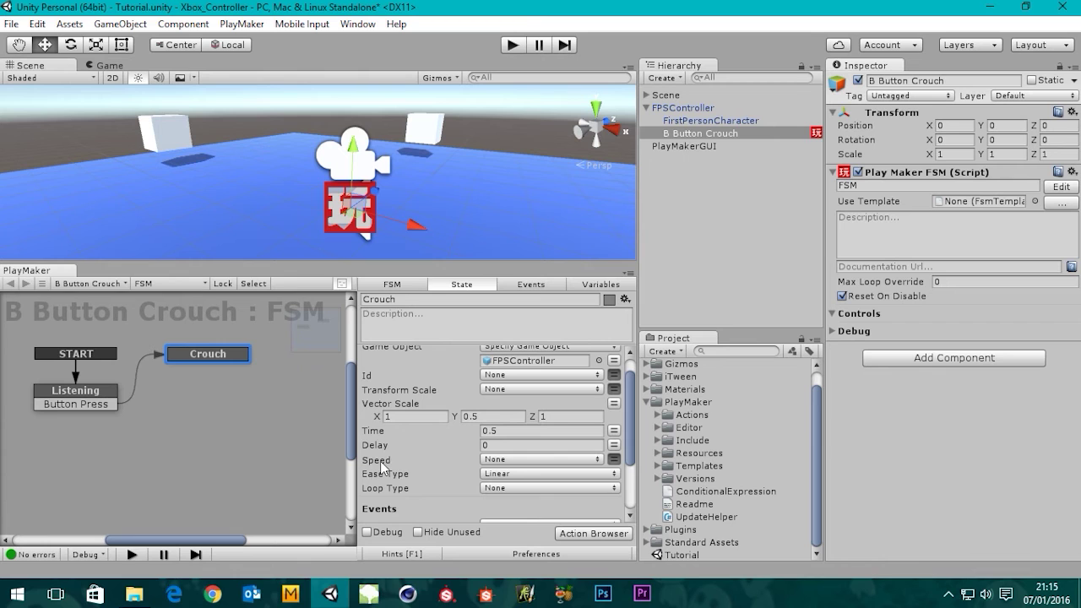
left_click(524, 461)
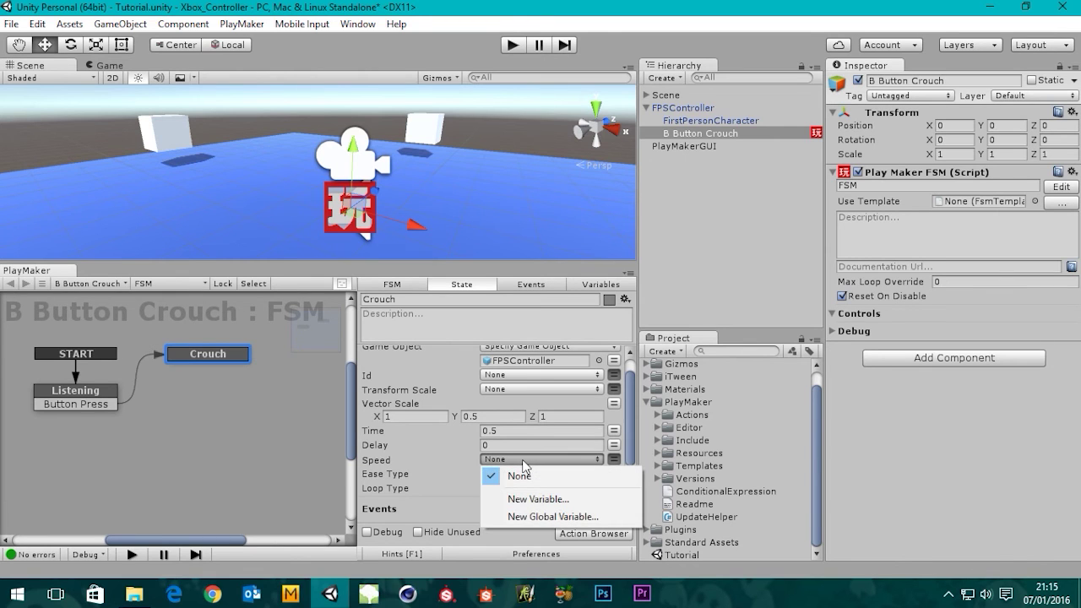
left_click(382, 463)
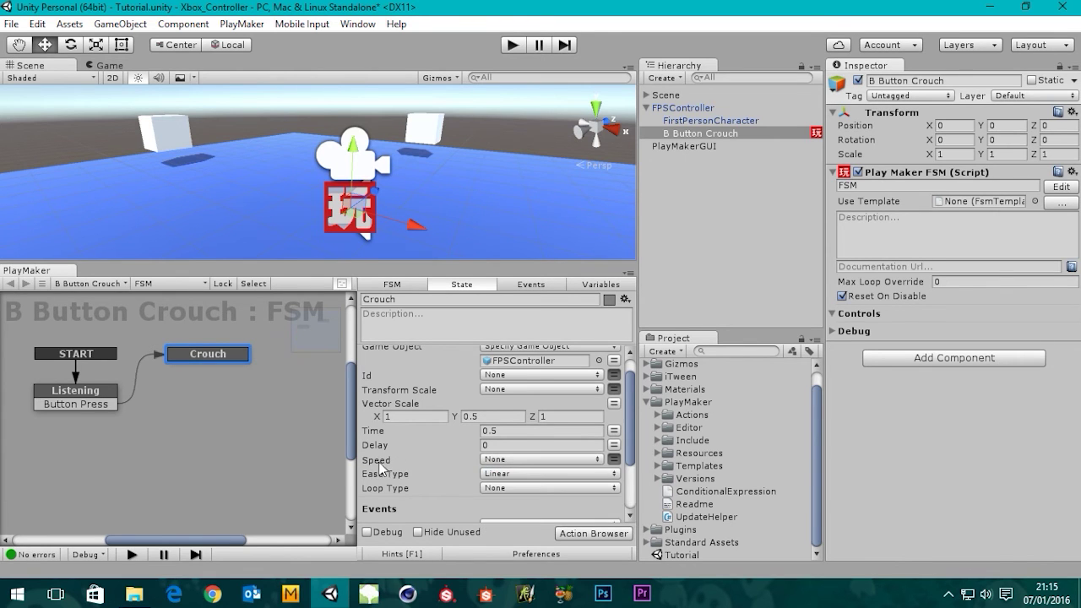
left_click(509, 474)
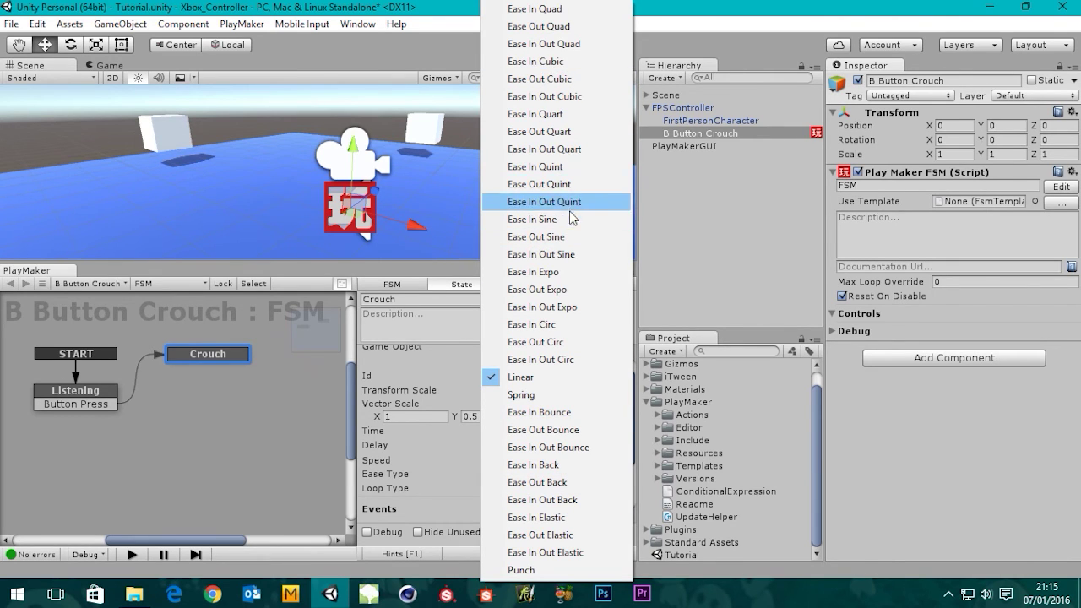
left_click(554, 44)
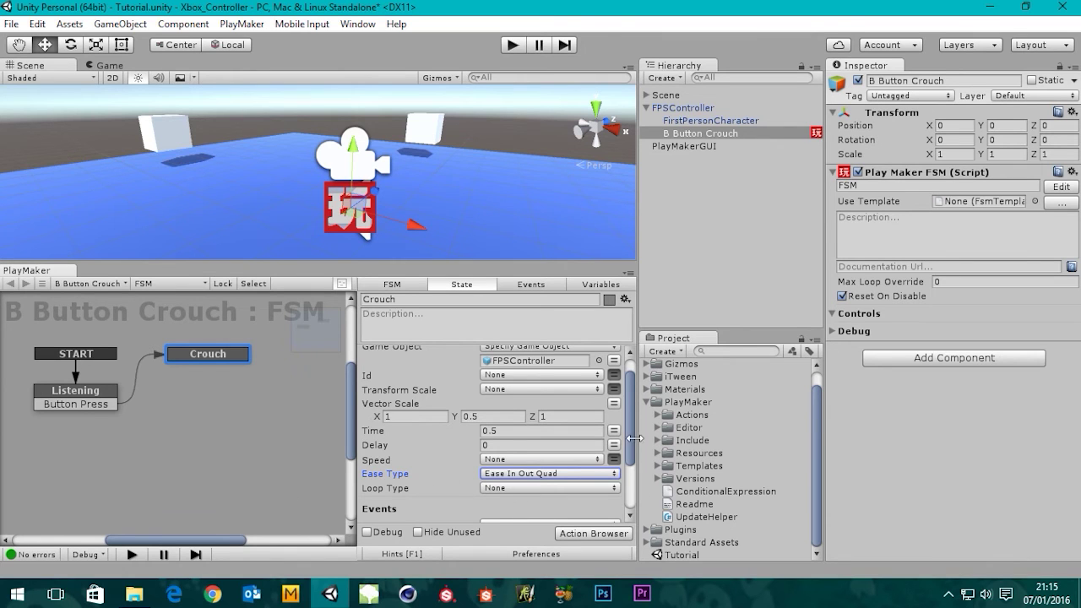
left_click_drag(631, 438, 631, 496)
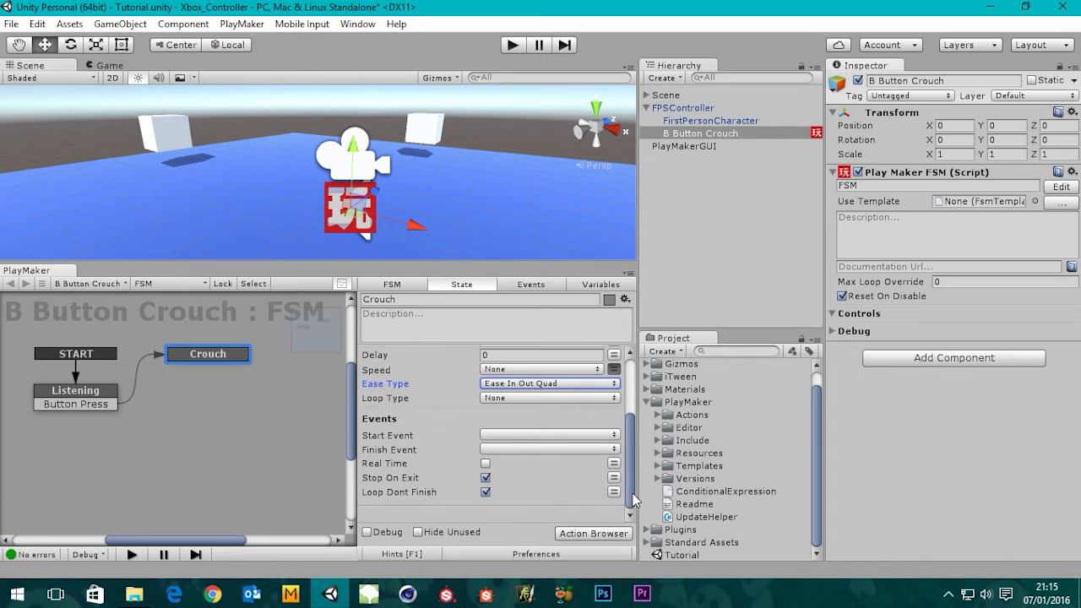
left_click_drag(630, 498, 633, 437)
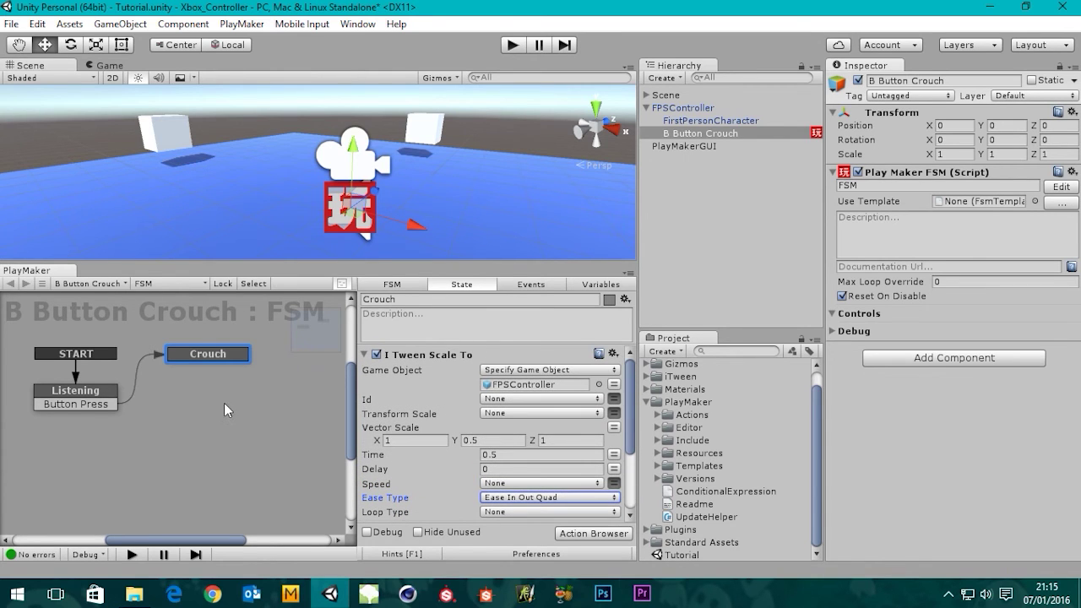
Step: Add a FINISHED transition to the Crouch state and check the event settings of its I Tween Scale To action
left_click(207, 361)
right_click(210, 357)
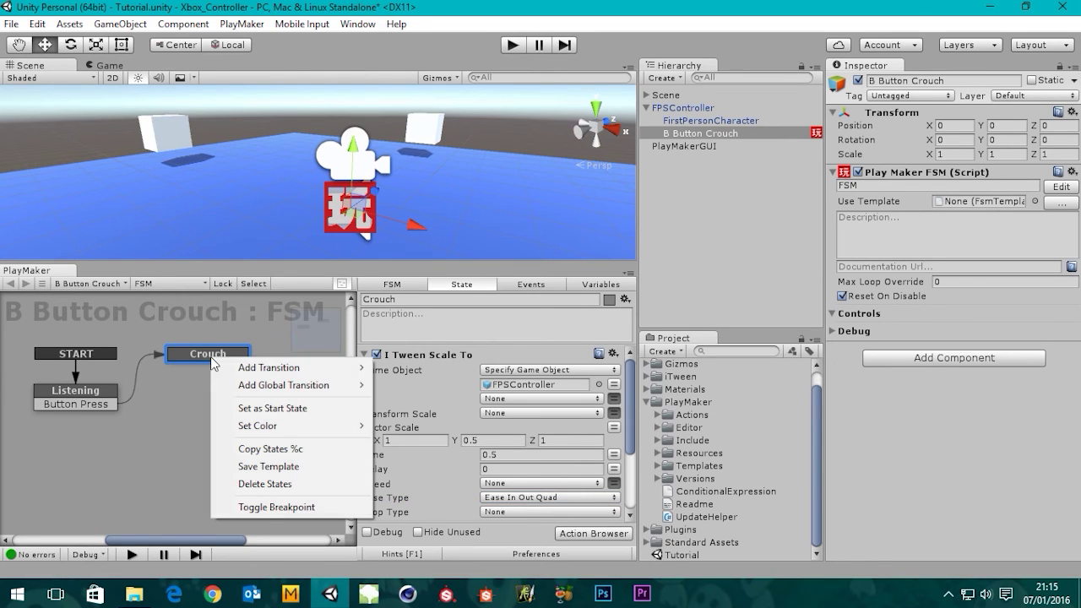
mouse_move(315, 367)
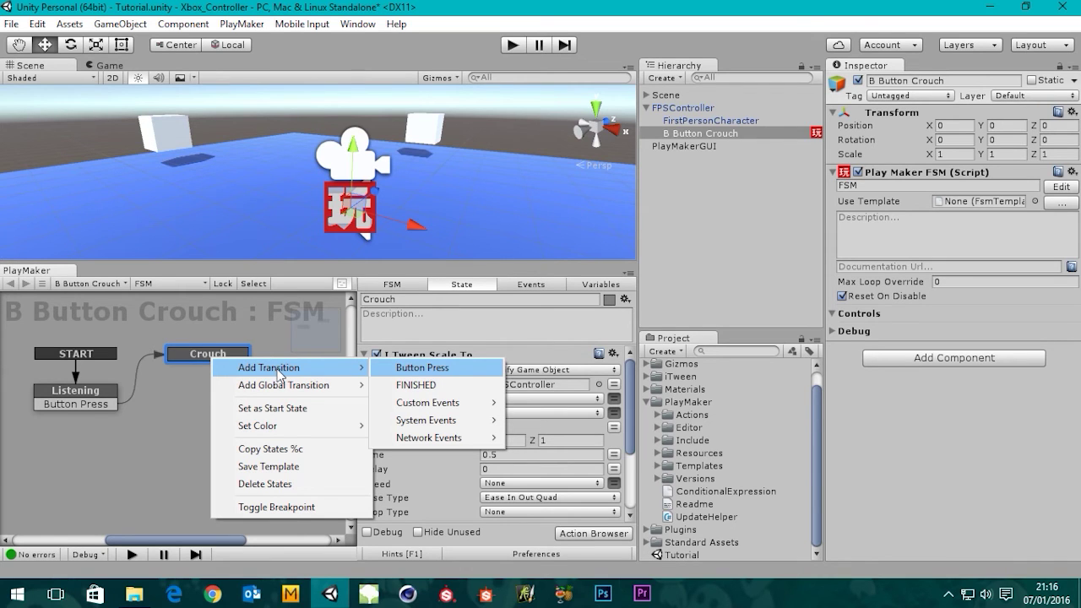
left_click(416, 387)
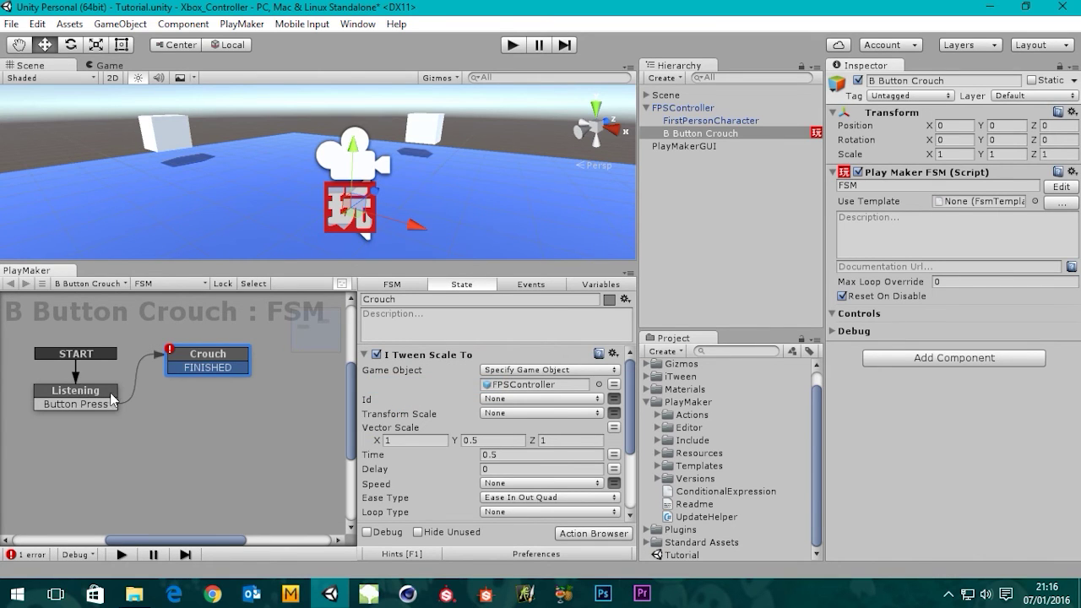
left_click(94, 399)
left_click(213, 362)
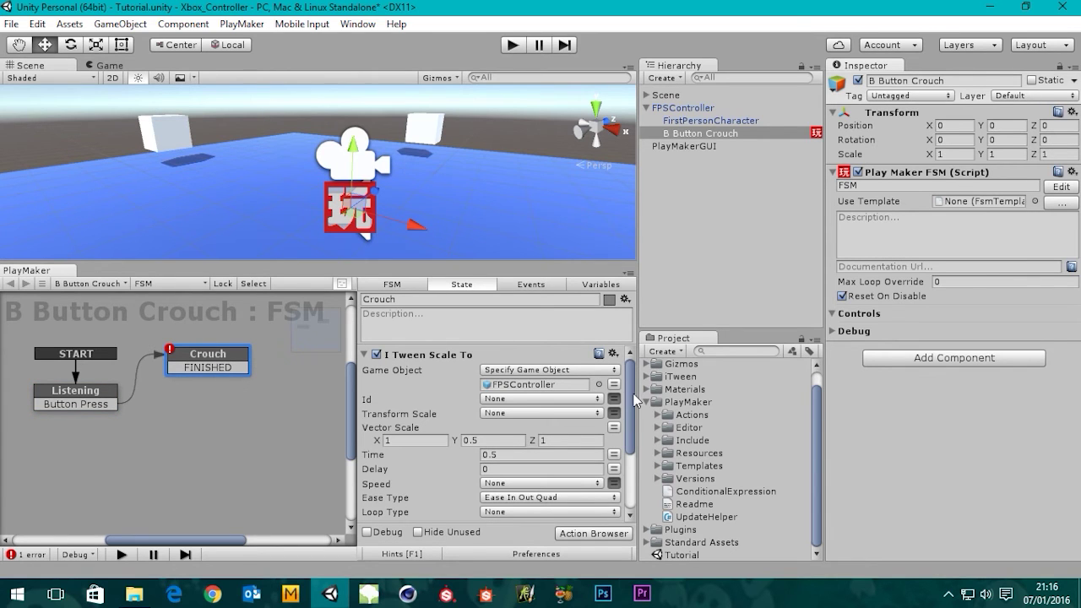
left_click_drag(635, 401, 458, 470)
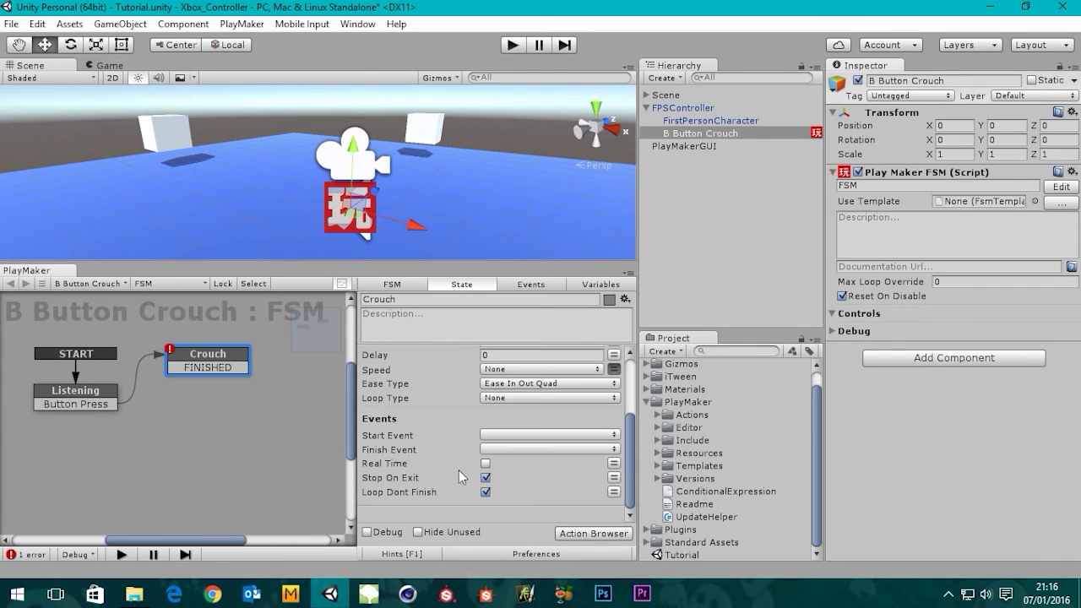
Step: Link the FINISHED transition back to the Crouch state itself
left_click_drag(243, 366, 211, 370)
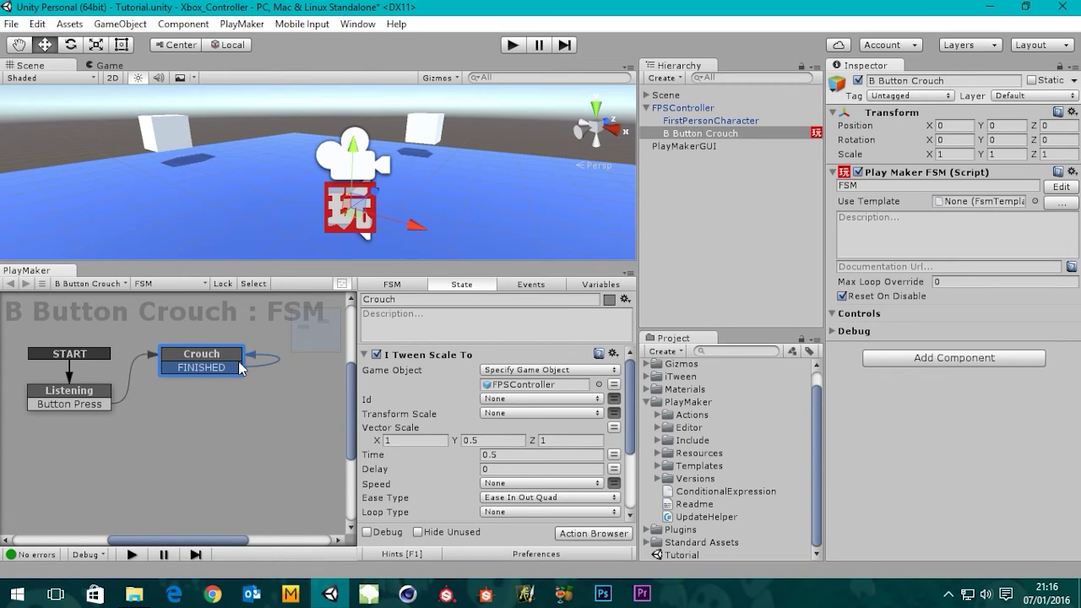
left_click_drag(242, 366, 261, 390)
left_click(271, 355)
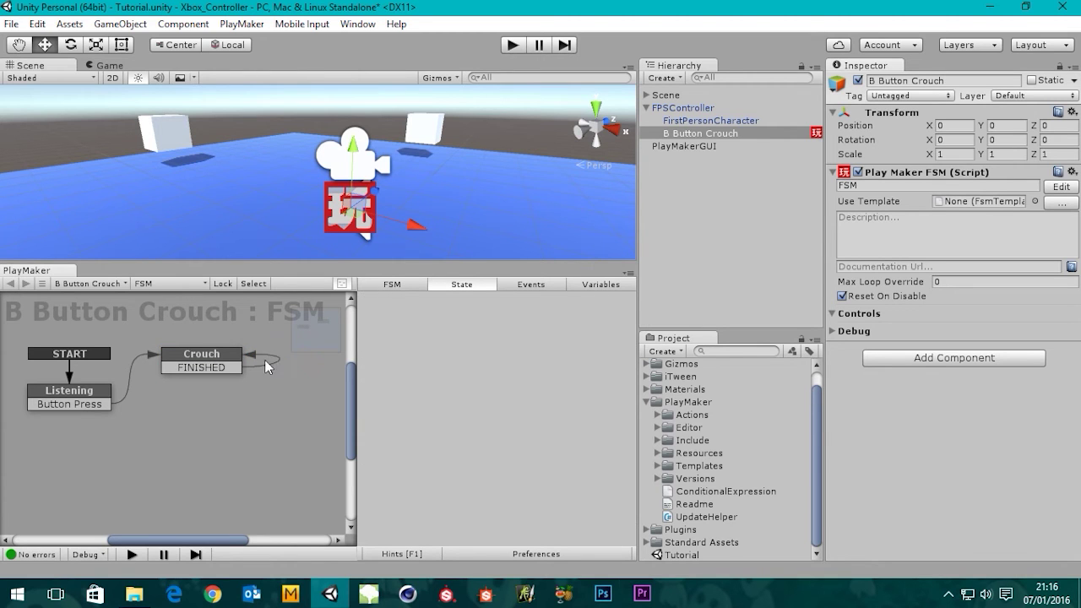
Step: Review the transition event options of the Crouch state's FINISHED transition without changing the event
left_click(231, 369)
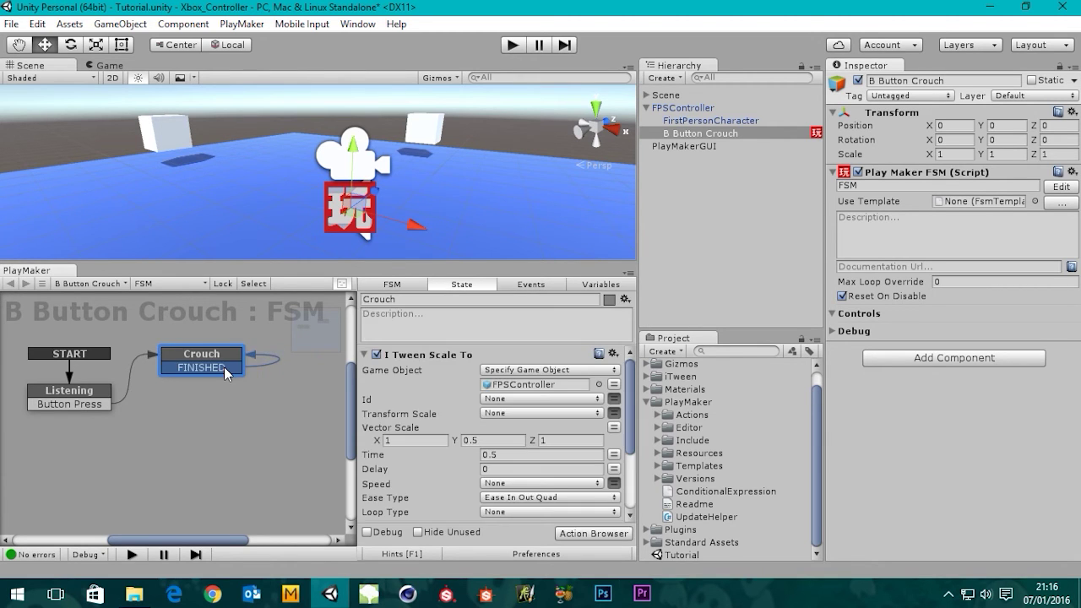
right_click(230, 367)
mouse_move(308, 187)
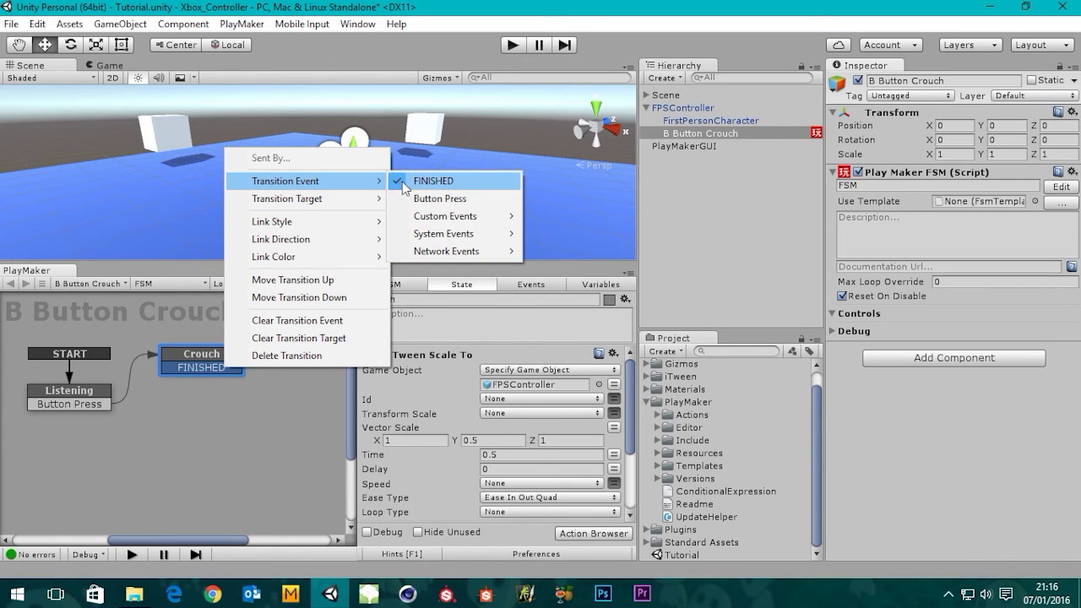
left_click(413, 183)
right_click(214, 368)
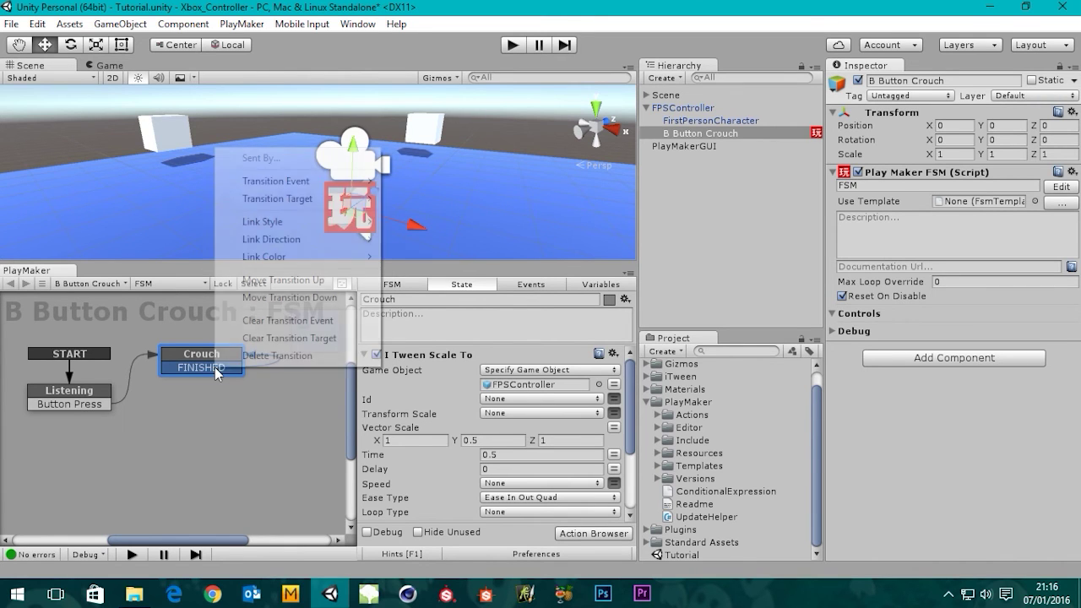
mouse_move(361, 186)
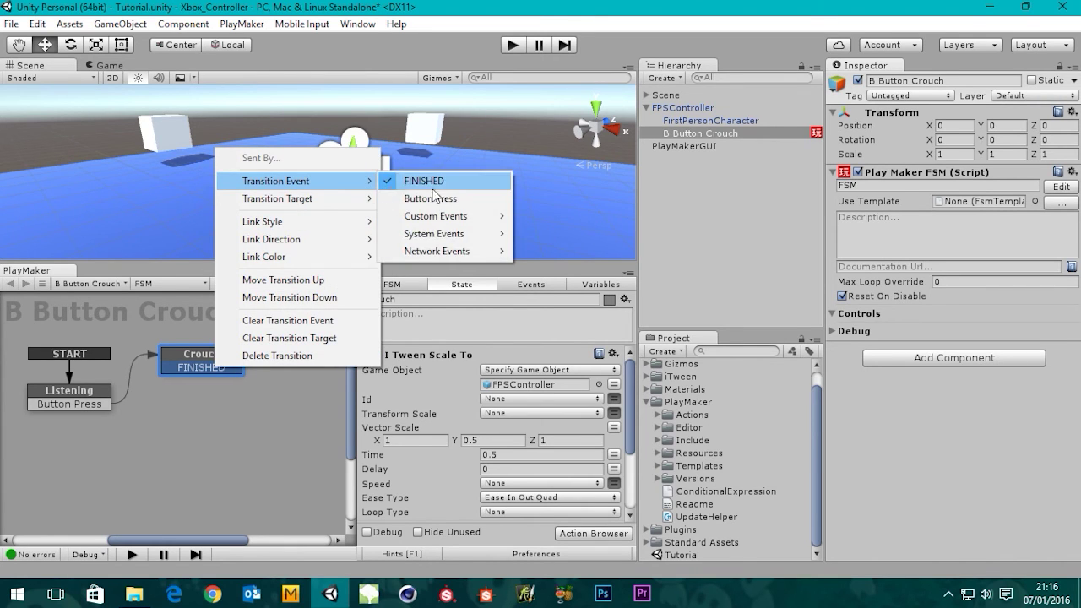
left_click(361, 2)
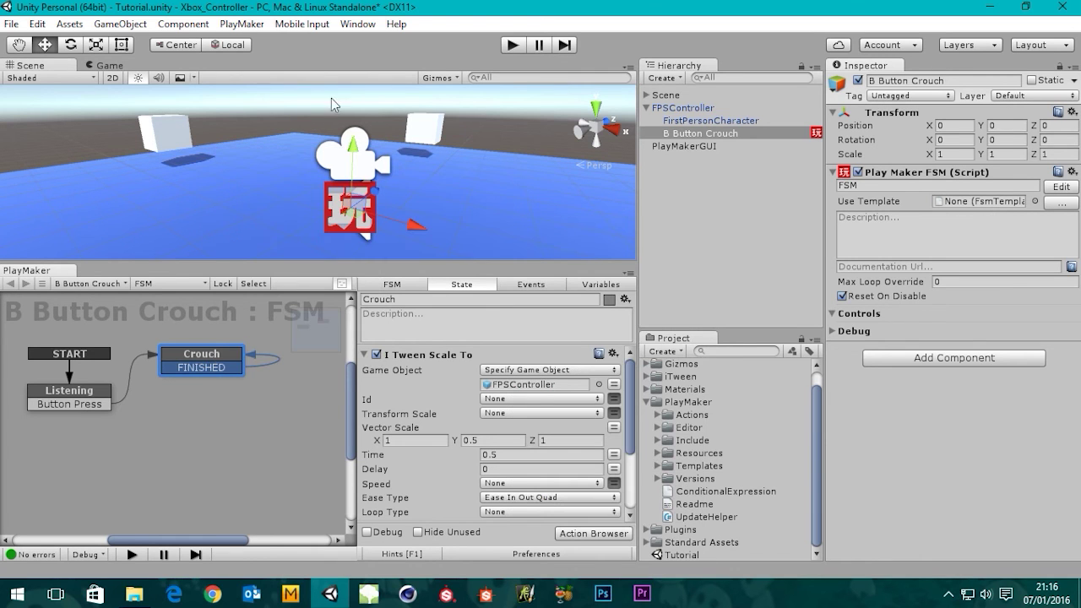
Step: Delete the Crouch state's FINISHED transition, and undo back to before the transition was linked to its own state
right_click(203, 368)
left_click(282, 356)
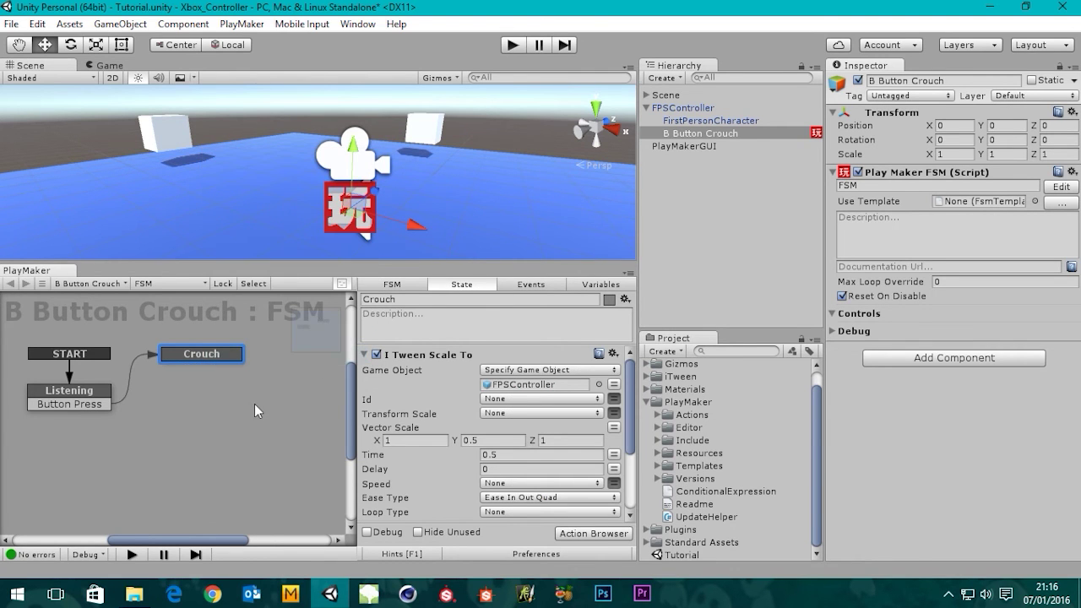
key("ctrl+z")
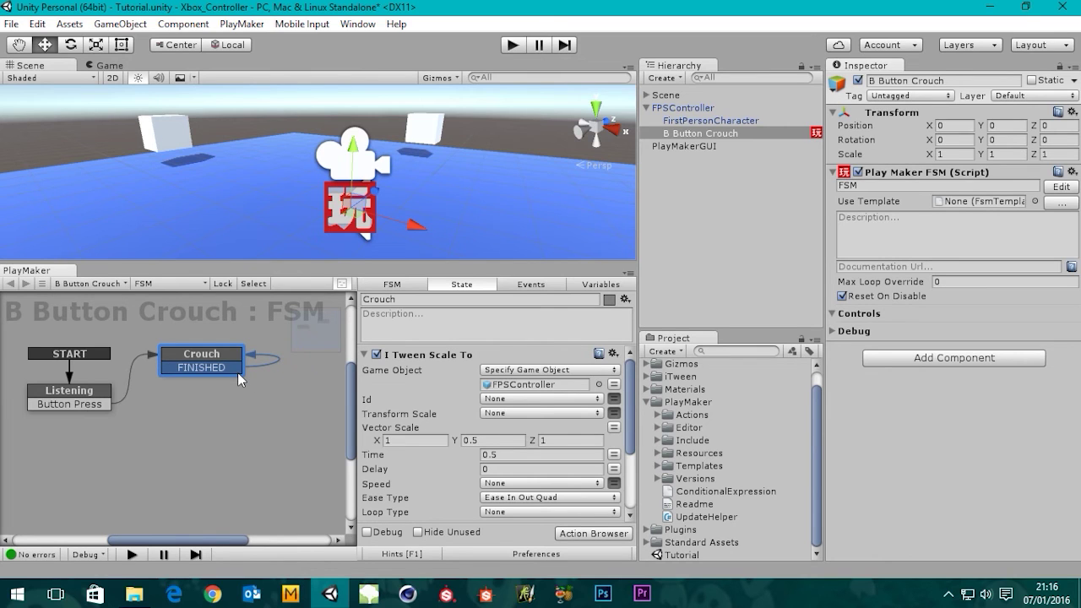
key("ctrl+z")
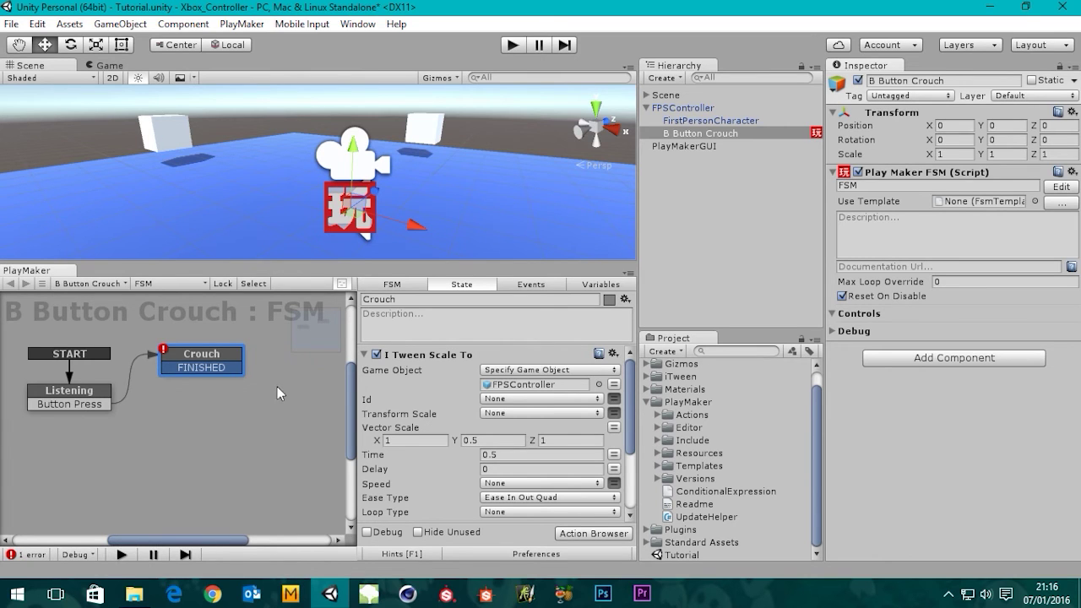
Step: Add a new state to the right of the Crouch state and name it Listener
mouse_move(280, 417)
middle_mouse_down()
mouse_move(256, 413)
mouse_move(259, 421)
mouse_move(278, 411)
middle_mouse_up()
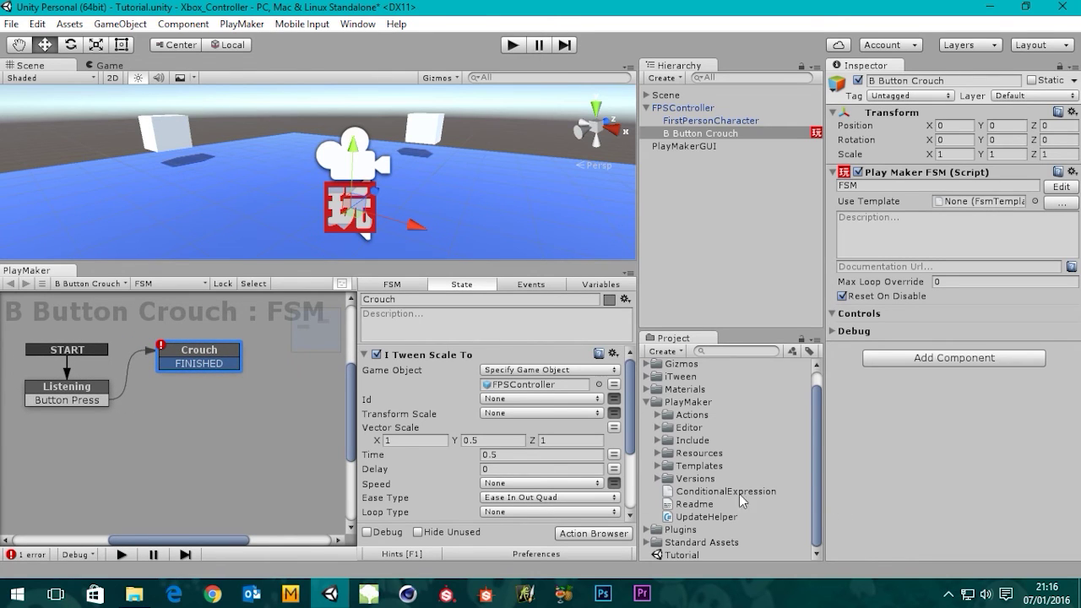
middle_click_drag(213, 412, 190, 418)
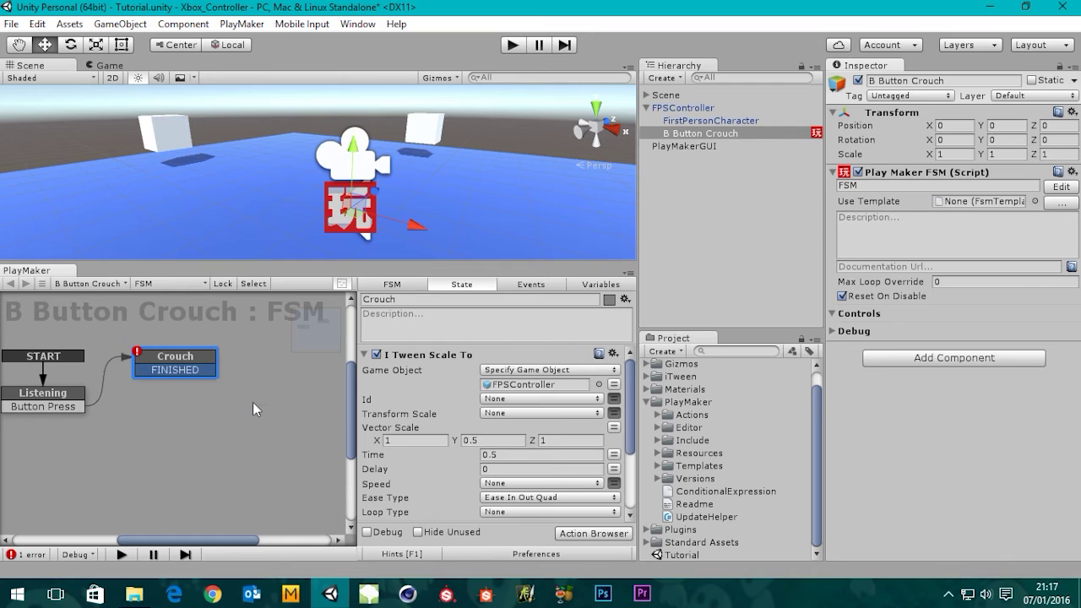
right_click(253, 403)
left_click(310, 243)
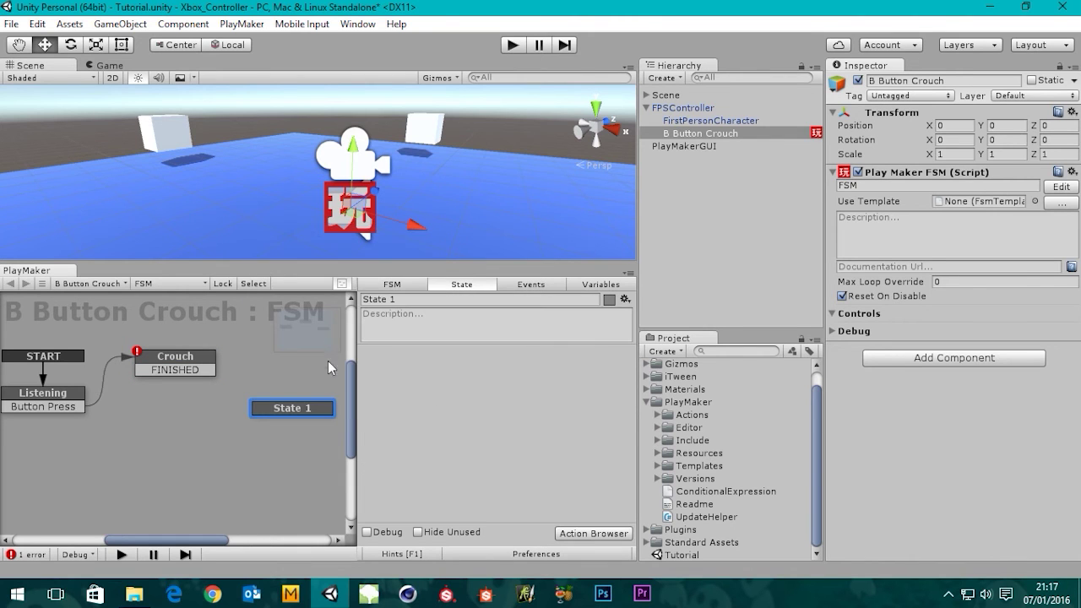
left_click_drag(303, 412, 298, 395)
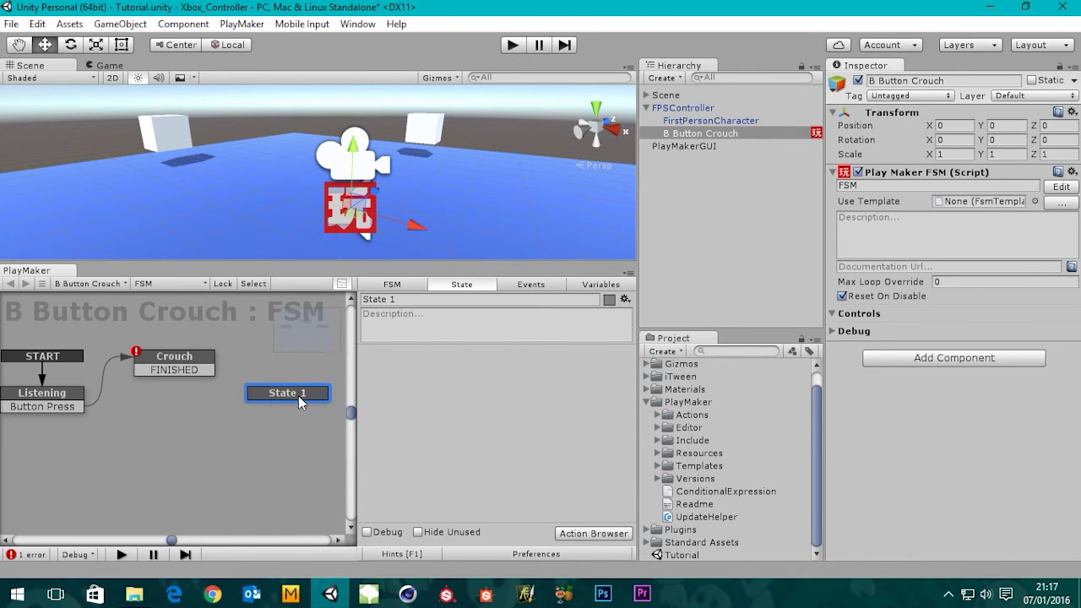
left_click(416, 300)
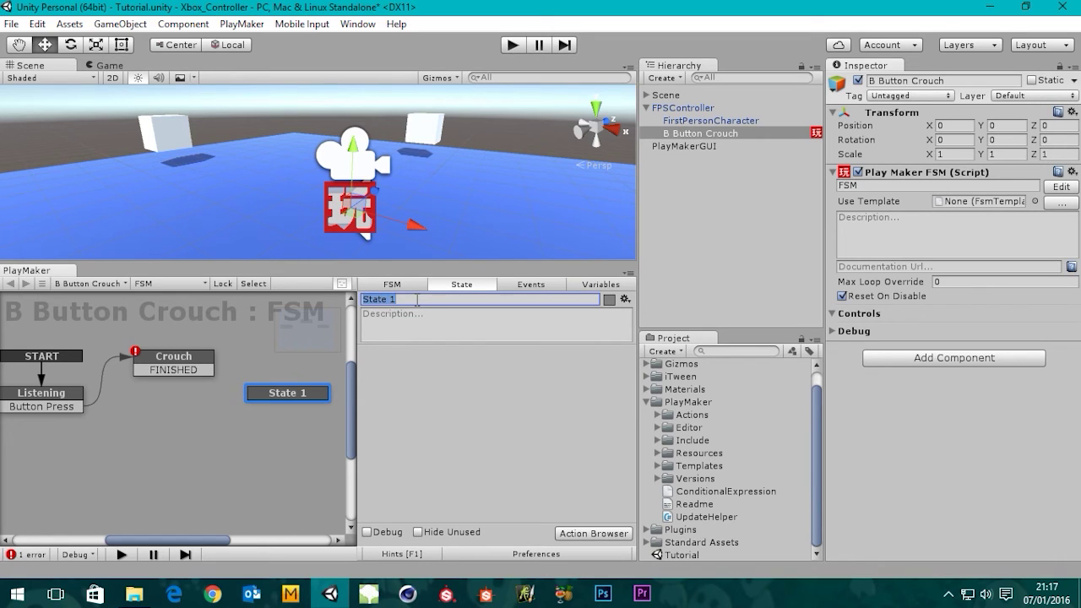
type("Listener")
left_click(290, 443)
left_click(287, 397)
left_click_drag(287, 397, 281, 397)
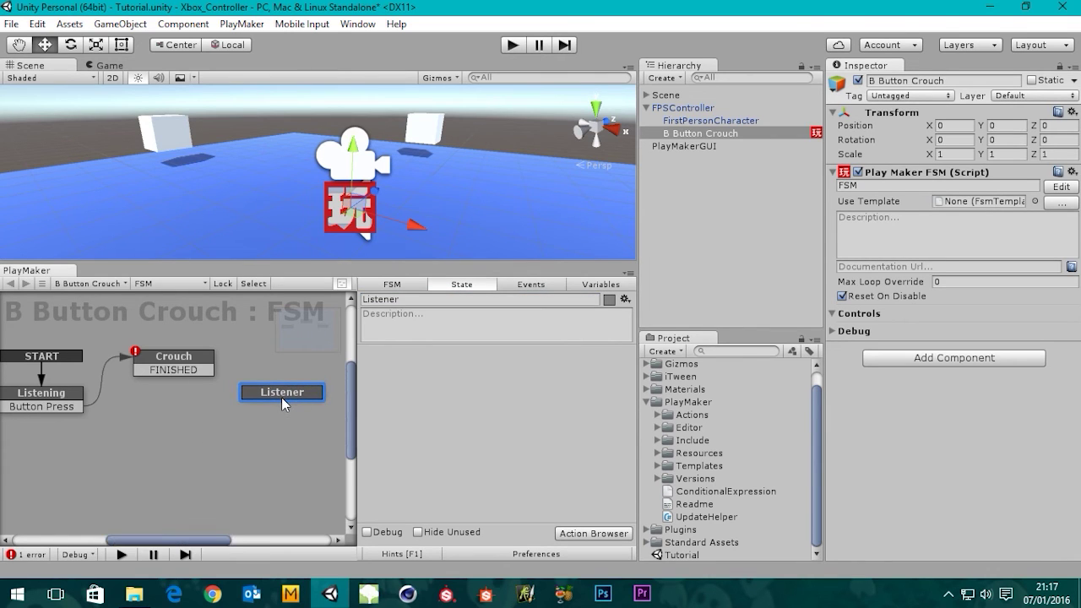
Step: Rename the empty Listener state as 1, freeing its name for the start state
left_click(55, 404)
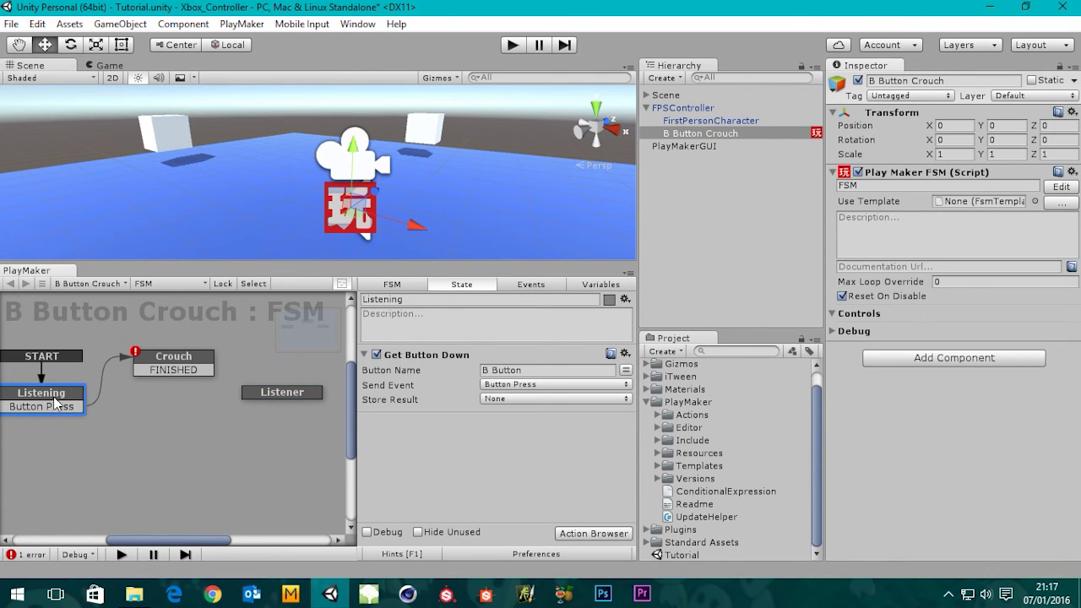
left_click(301, 394)
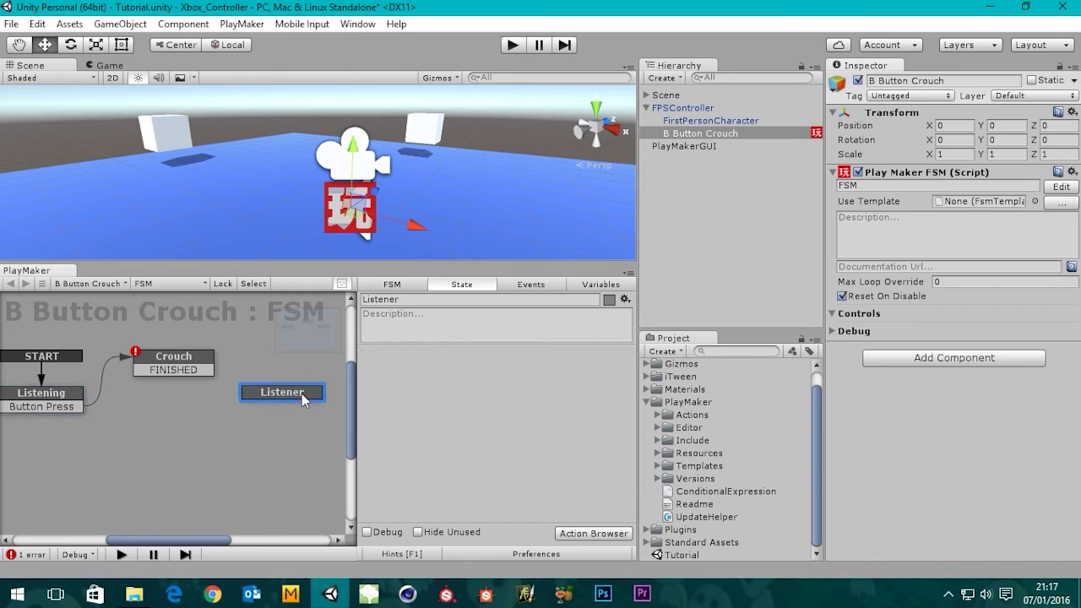
left_click(413, 301)
key("BackSpace")
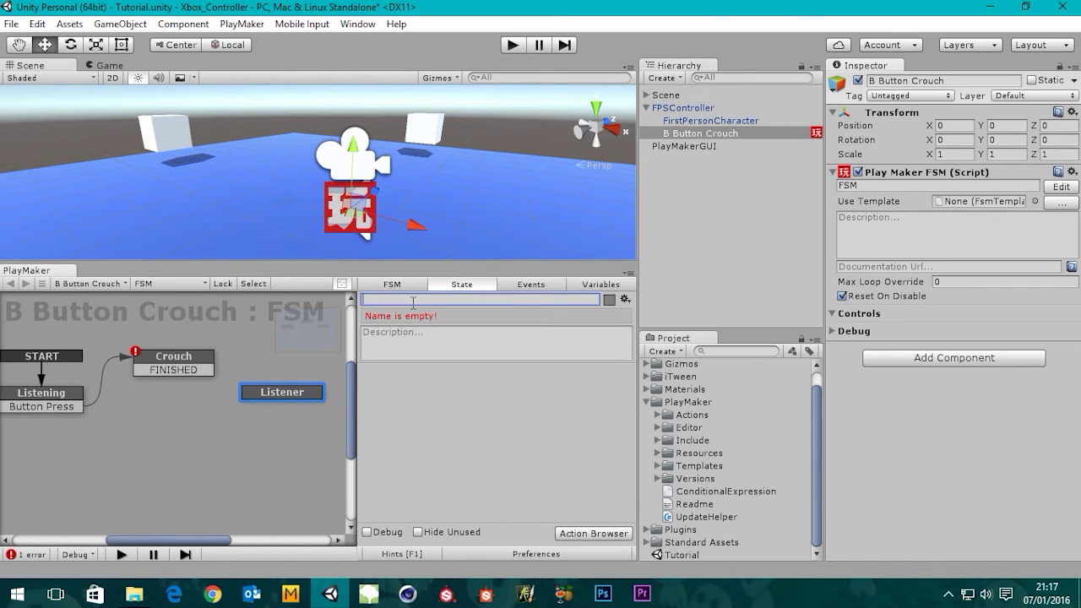
type("1")
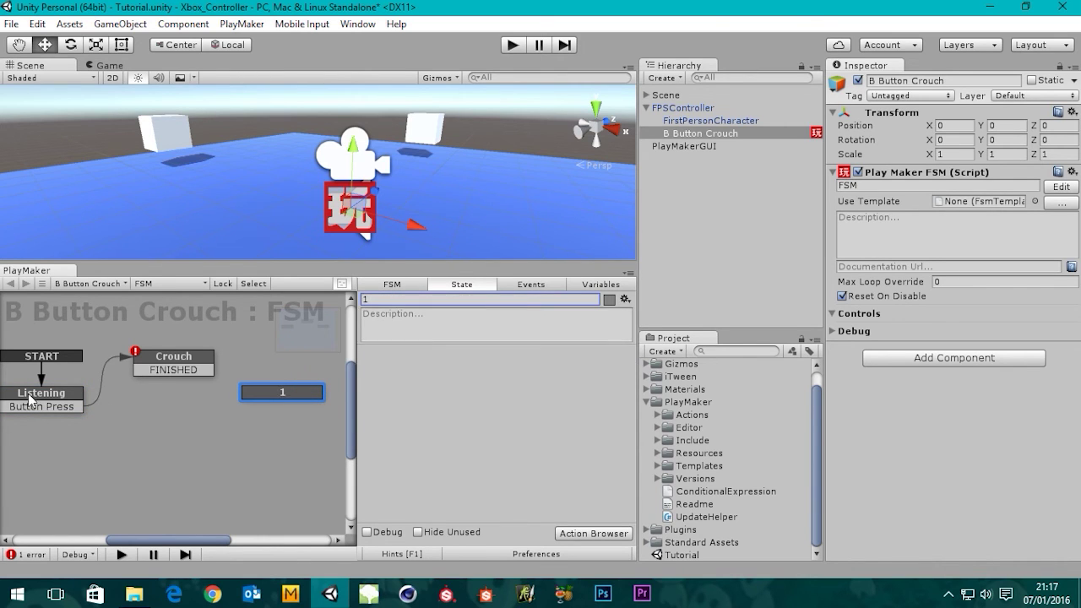
Step: Rename the start state Listening as Listener
left_click(33, 400)
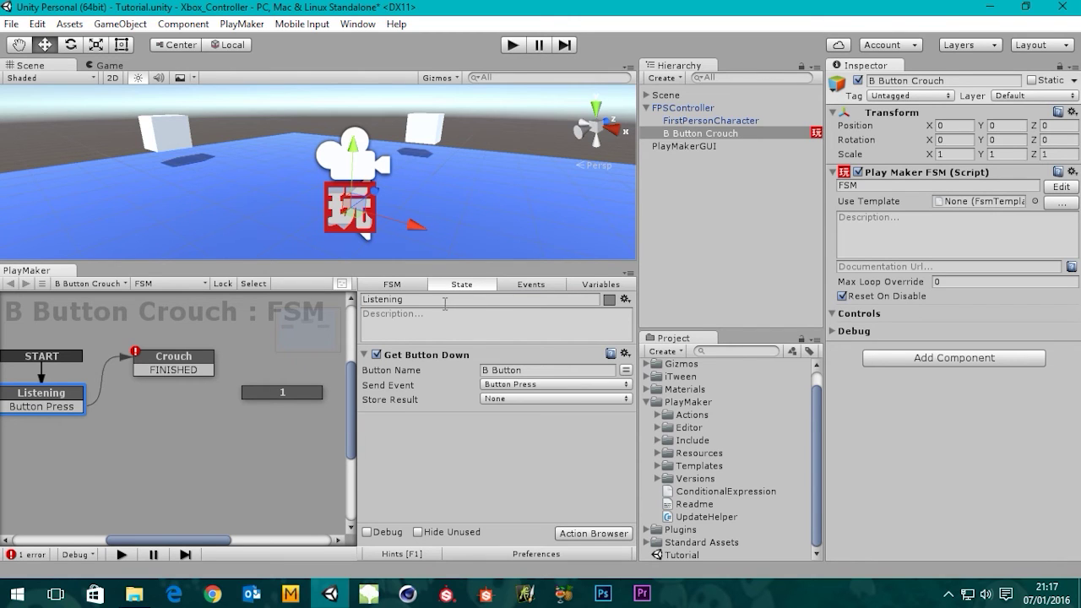
left_click(444, 301)
left_click(442, 302)
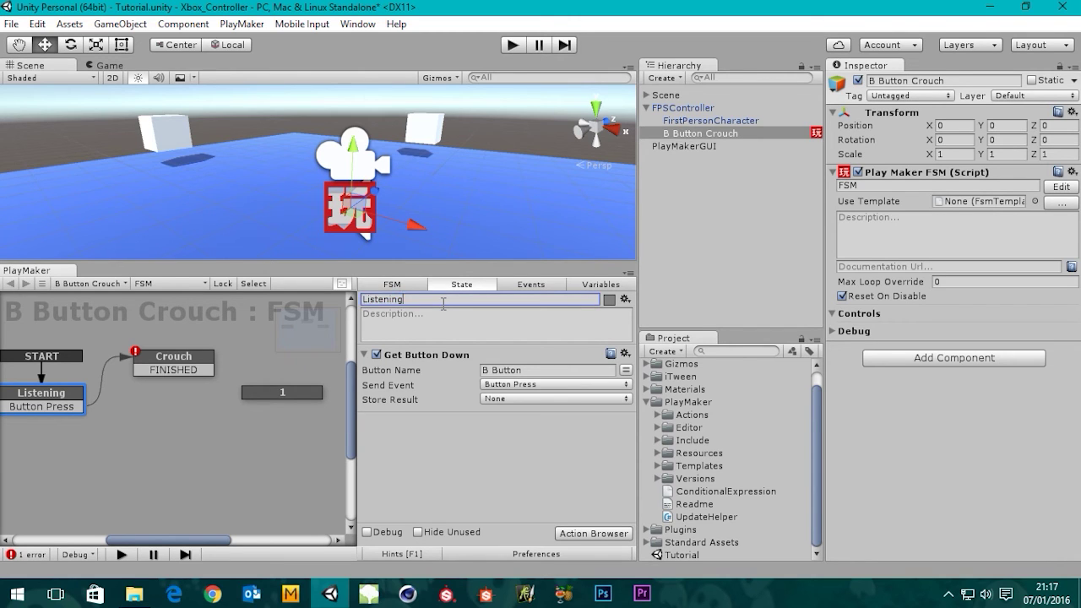
key("BackSpace")
key("BackSpace")
key("BackSpace")
type("er")
left_click(272, 389)
Step: Copy the start state's name and rename state 1 as Listener 2
left_click(57, 397)
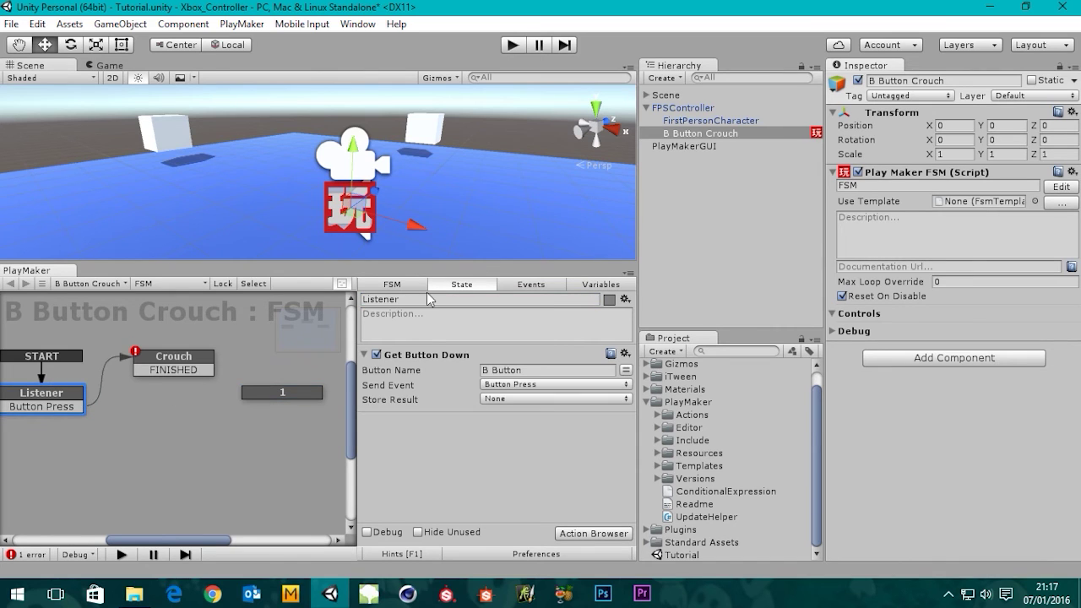
double_click(411, 299)
key("ctrl+c")
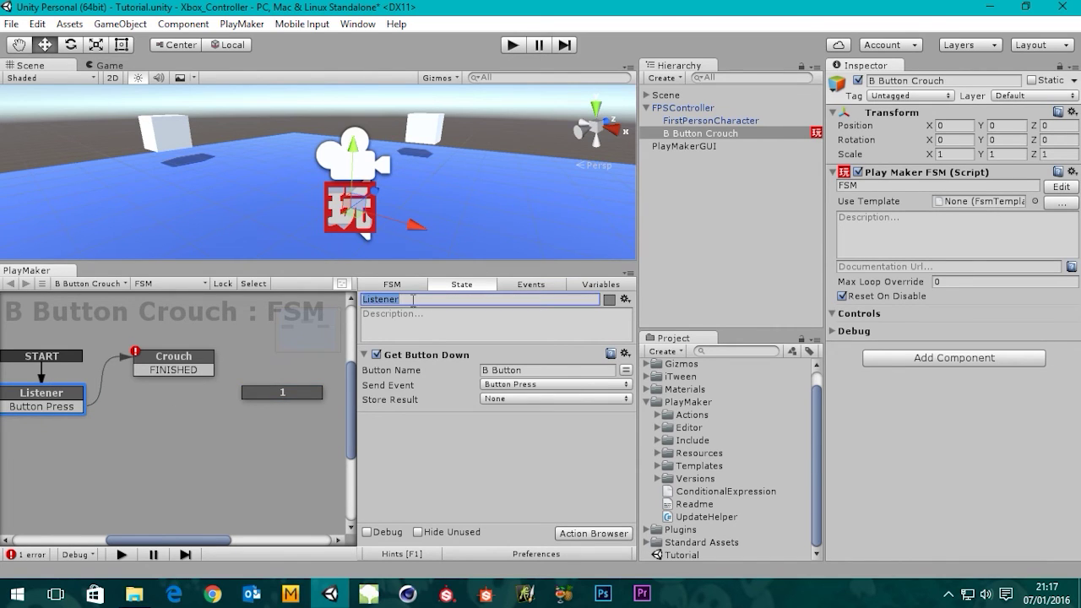
left_click(283, 394)
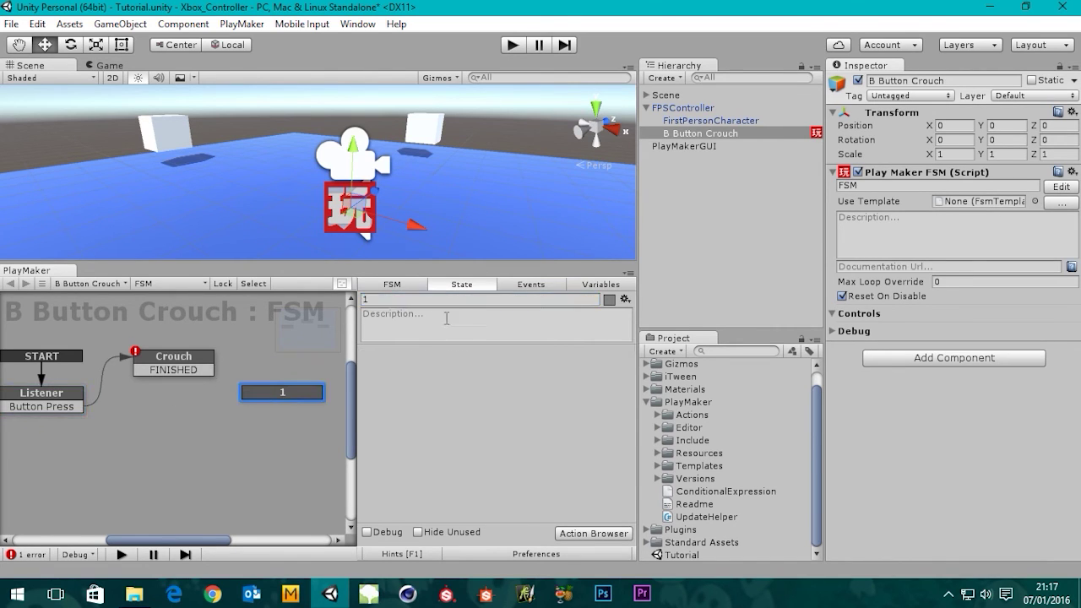
double_click(402, 299)
key("ctrl+v")
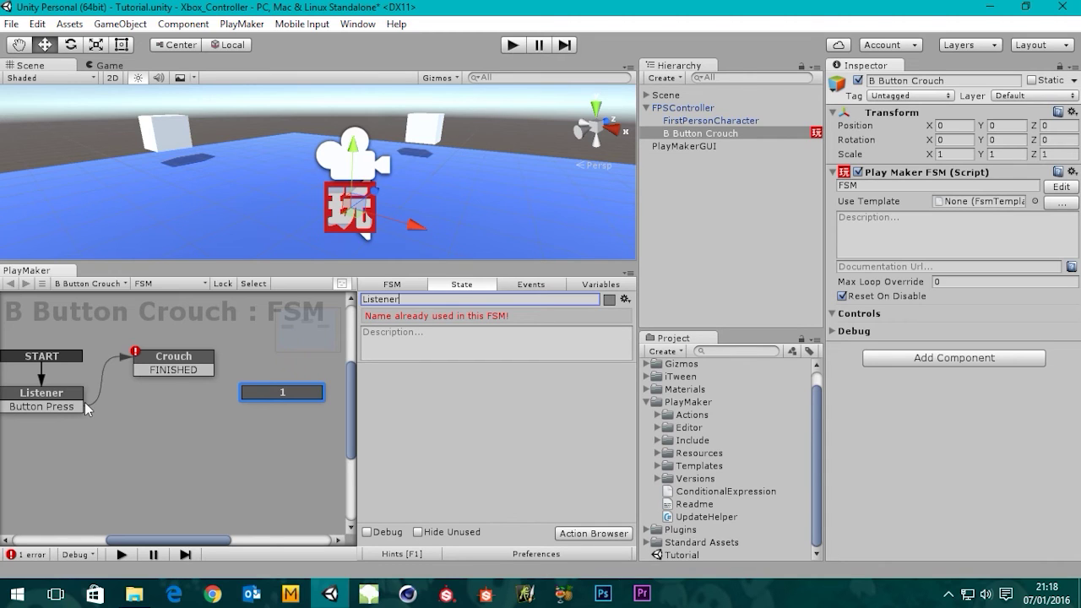
type("2")
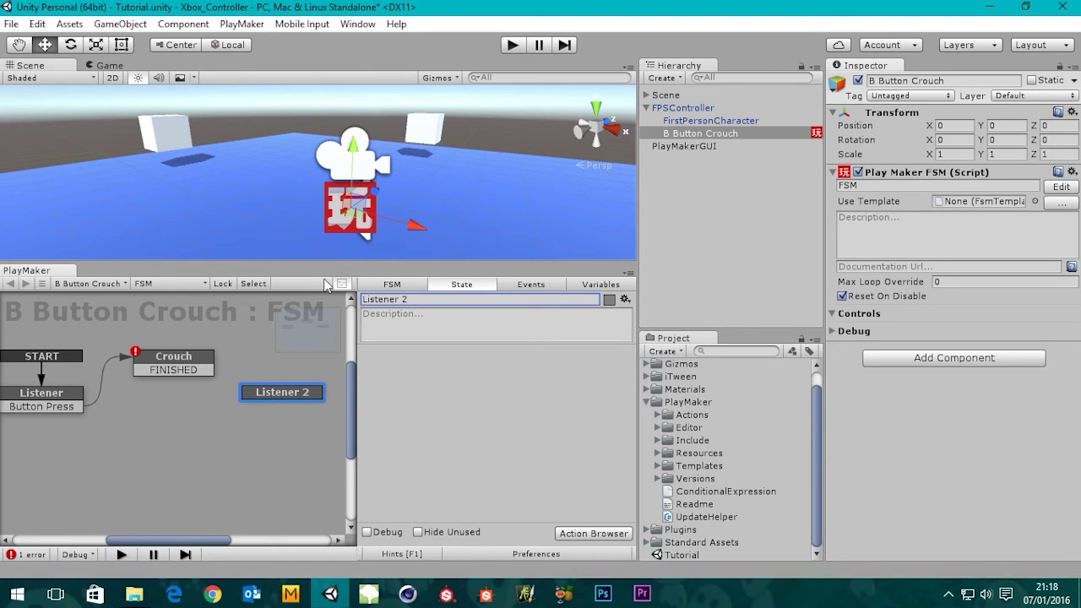
Step: Compare the actions of the Listener state with those of the Listener 2 state
middle_click_drag(192, 457, 200, 442)
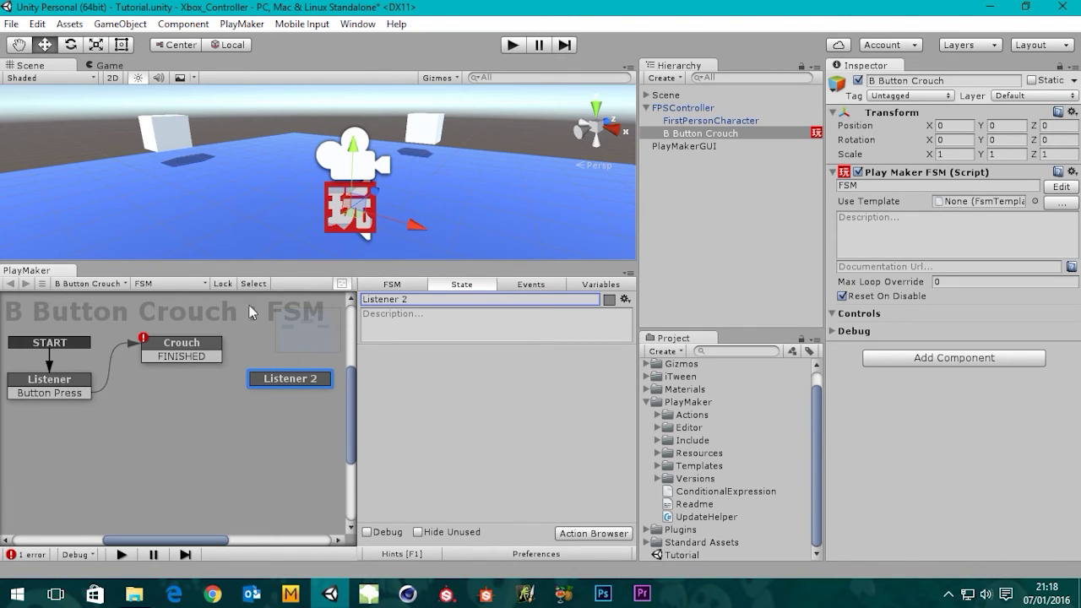
scroll(279, 408, "down", 1)
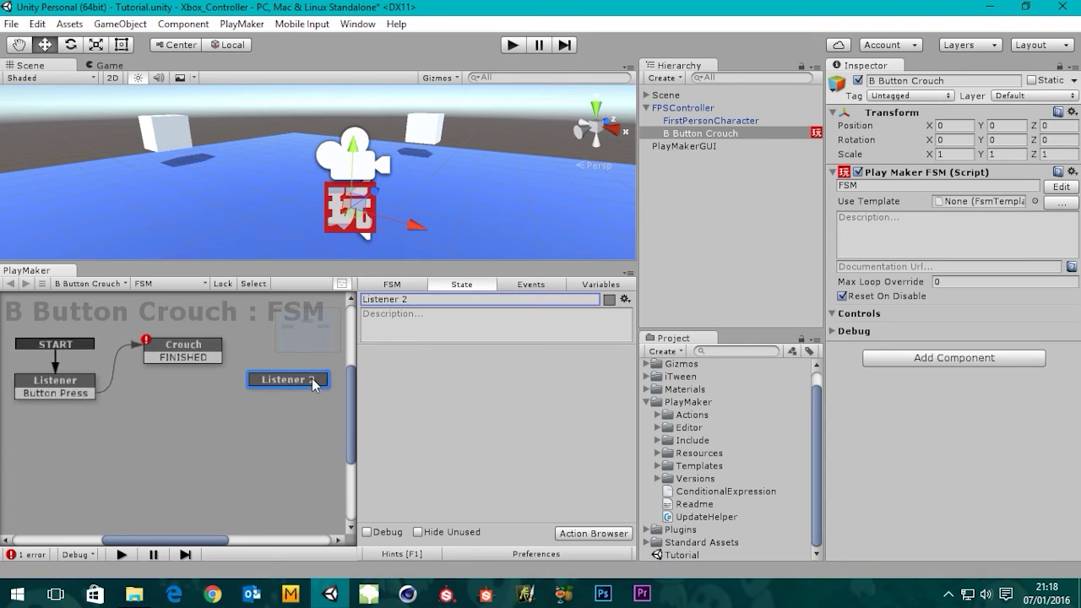
left_click(701, 132)
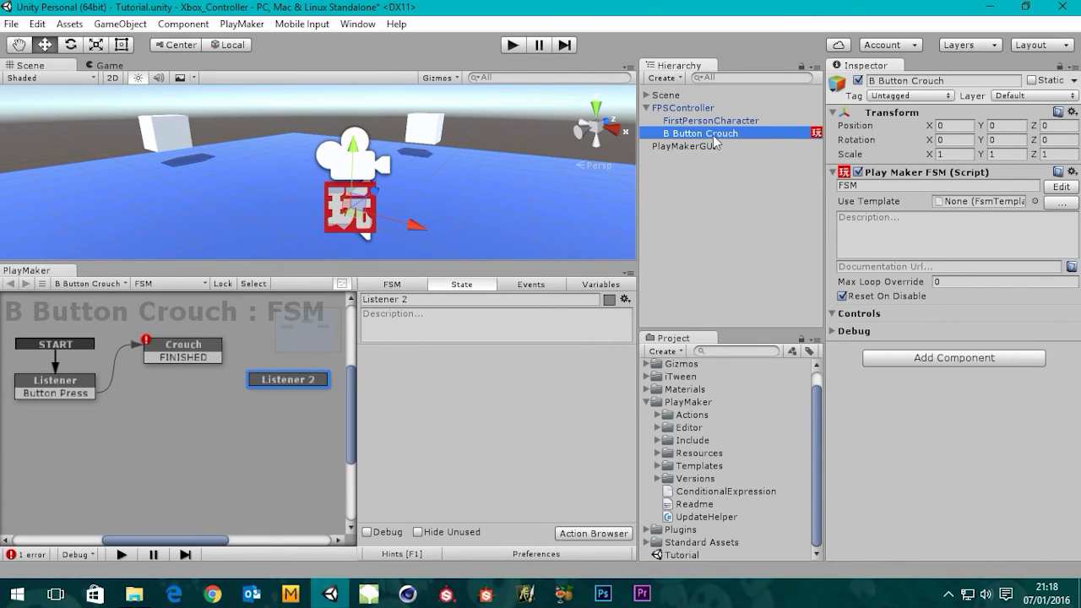
left_click(59, 382)
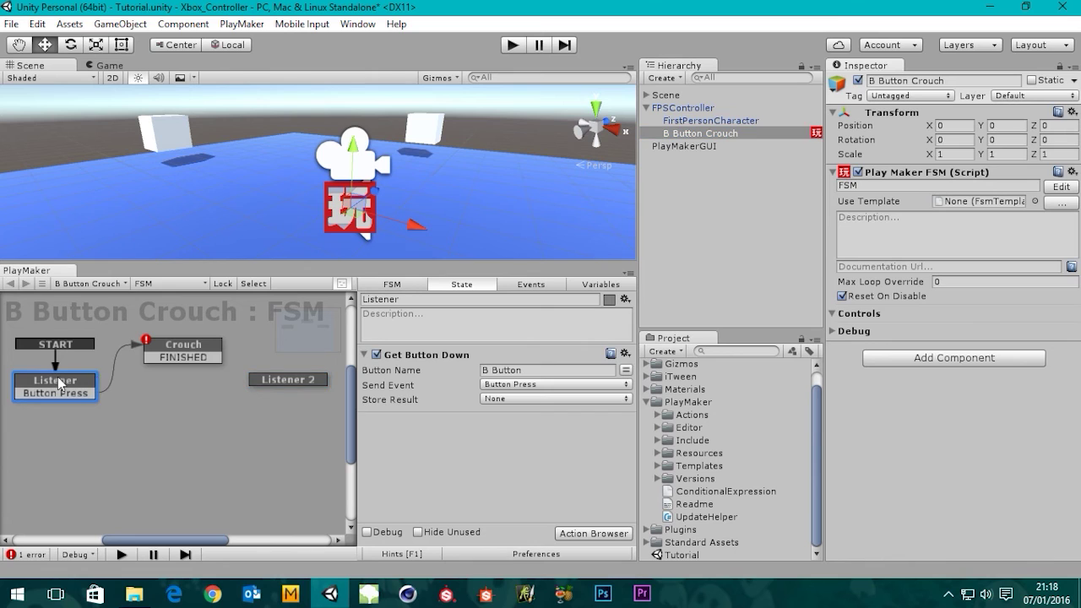
left_click(291, 382)
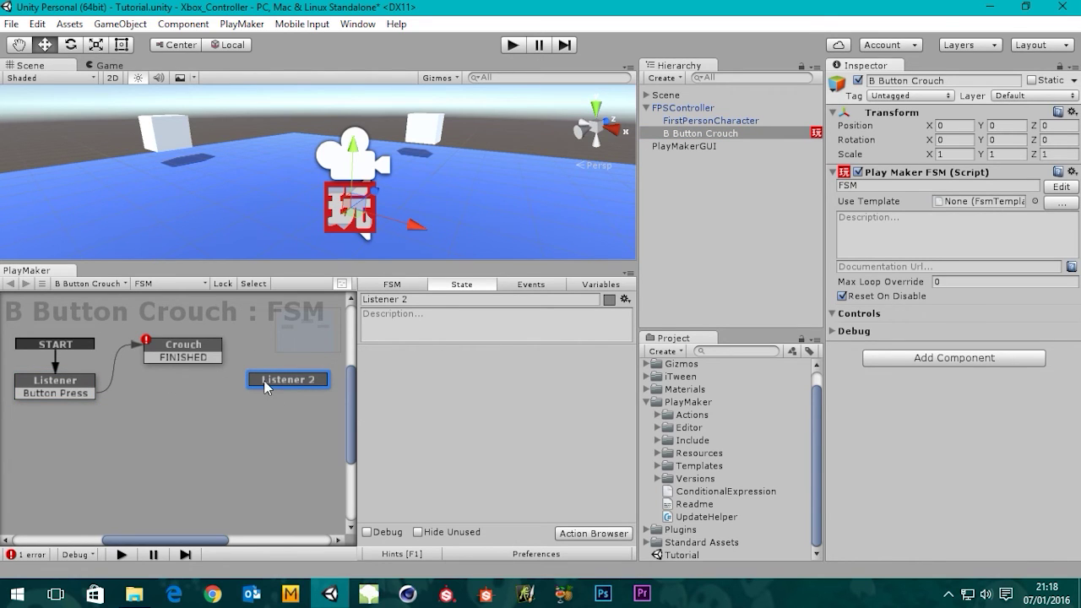
left_click(59, 384)
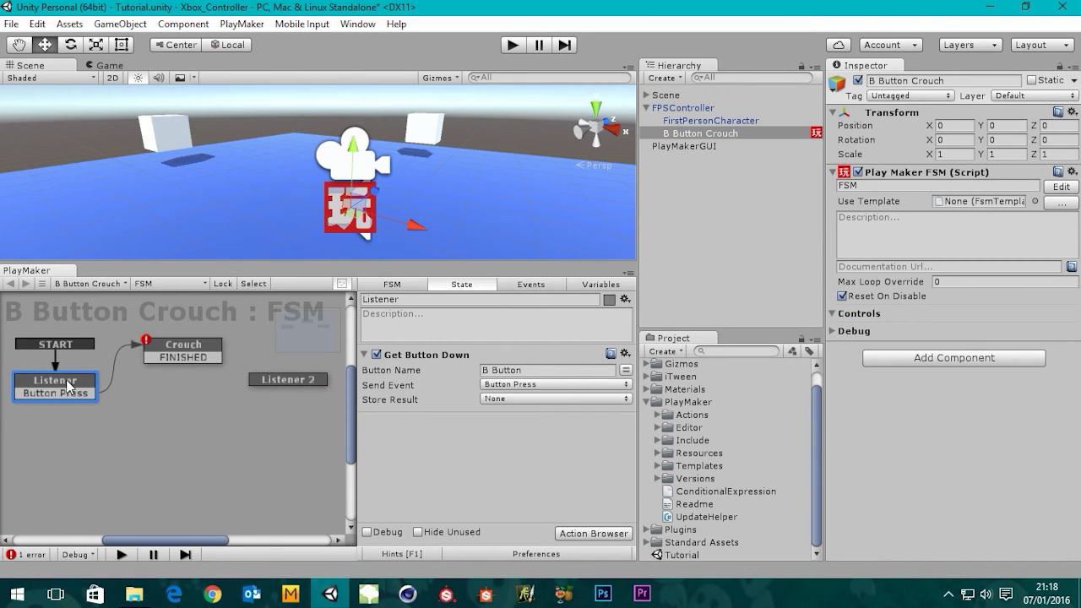
left_click(295, 382)
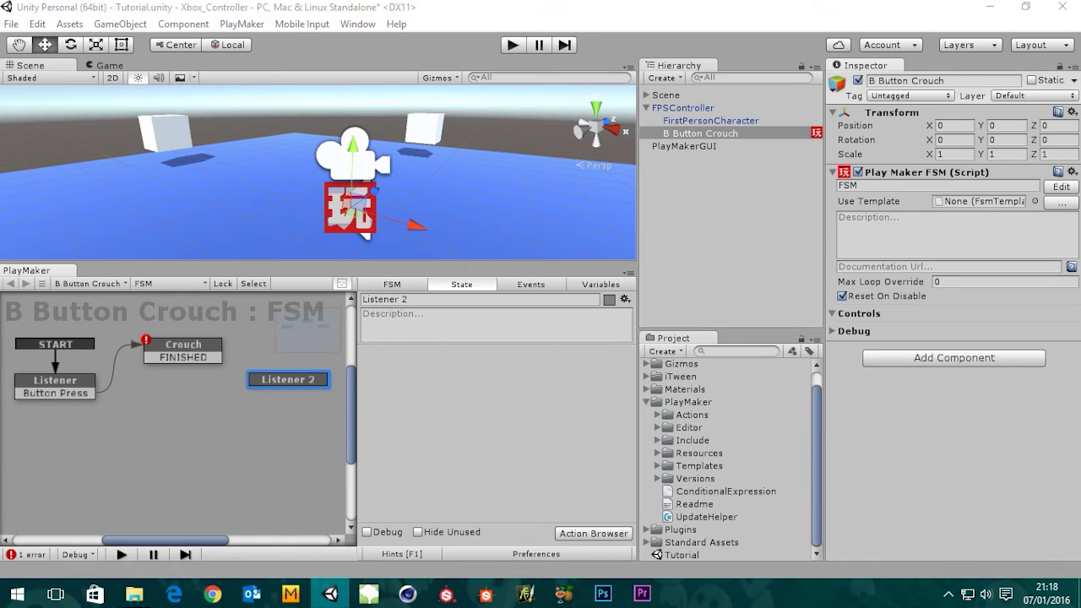
Step: Copy the Get Button Down action from the Listener state into the Listener 2 state
left_click(52, 386)
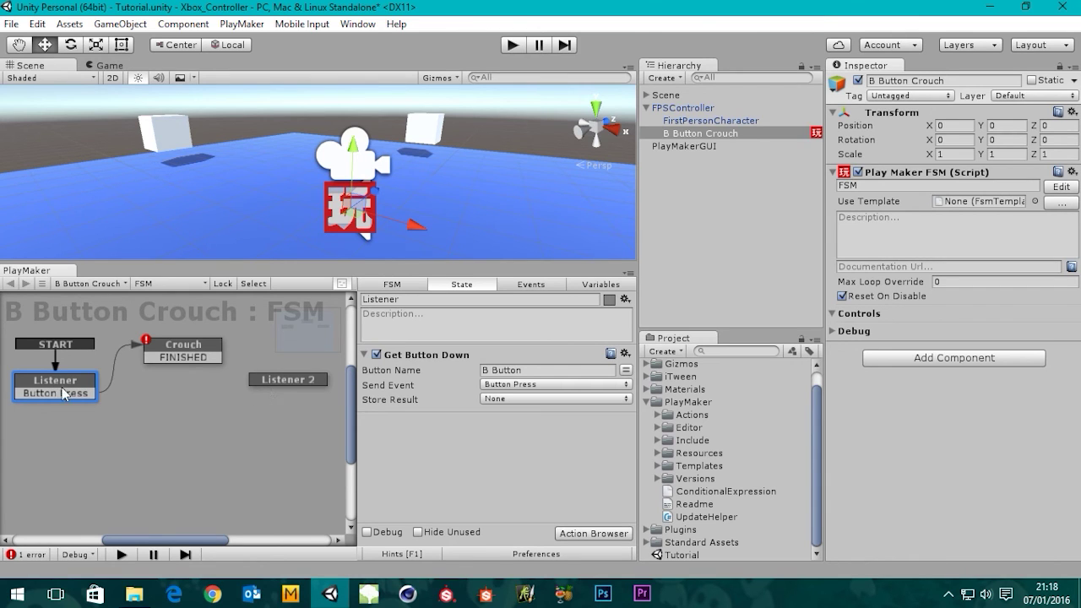
right_click(62, 385)
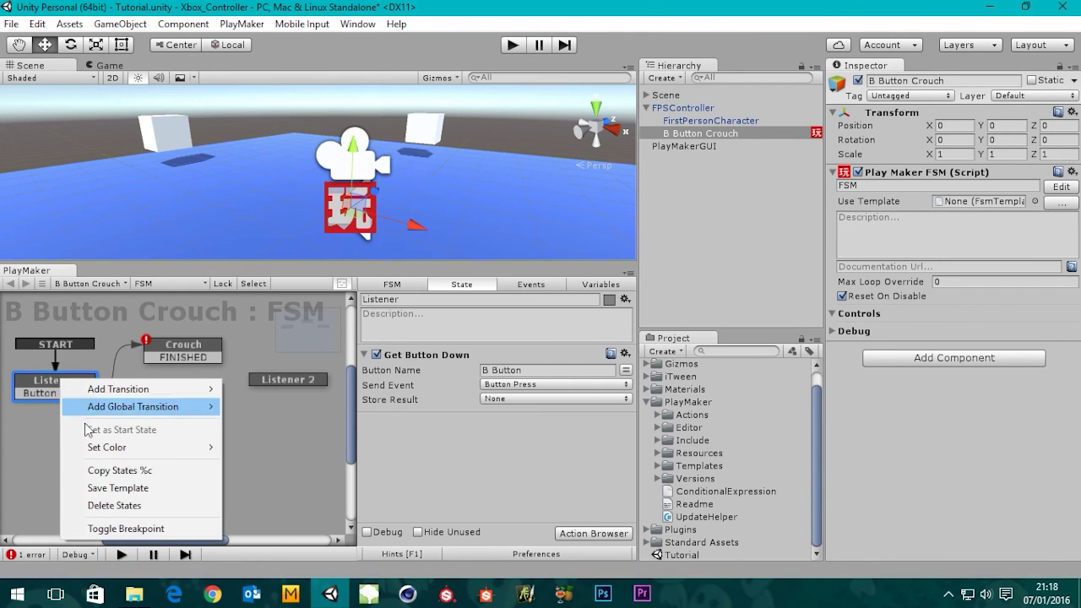
left_click(131, 479)
left_click(284, 382)
right_click(465, 409)
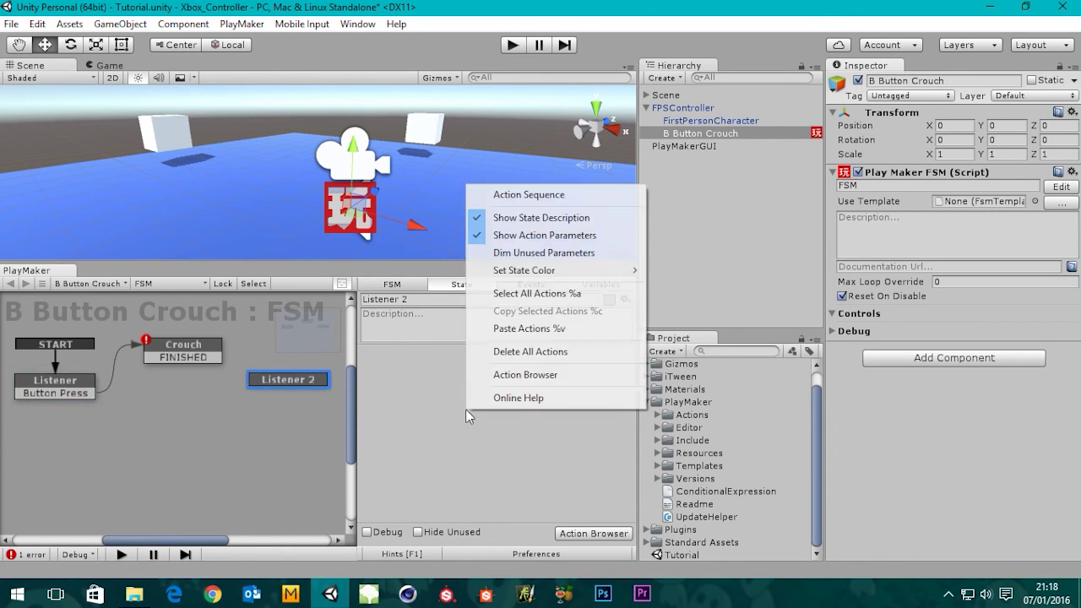
left_click(534, 328)
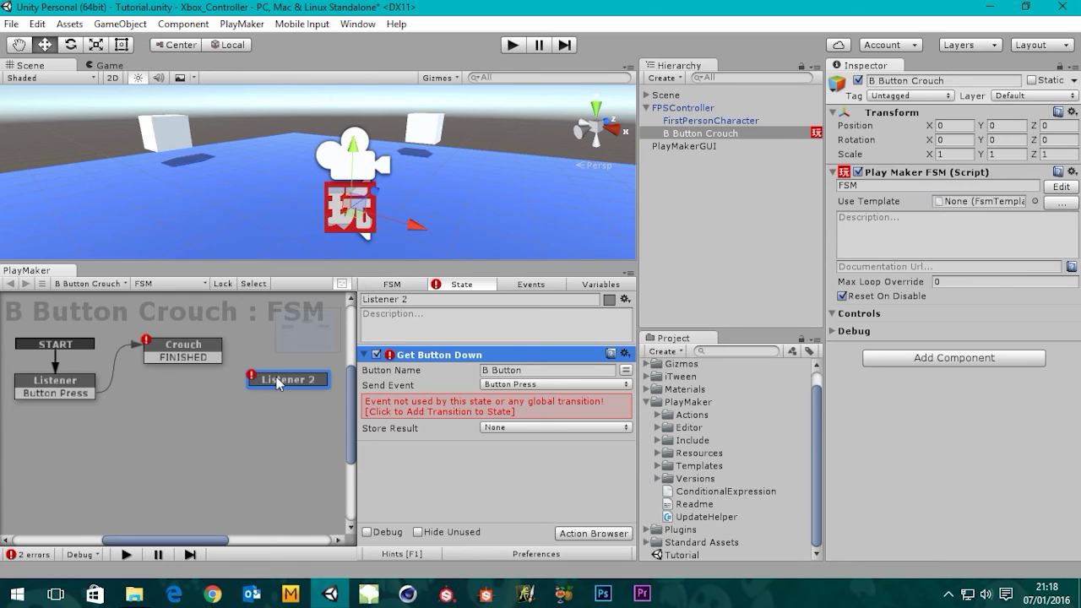
Step: Link the Crouch state's FINISHED transition to the Listener 2 state
left_click(30, 392)
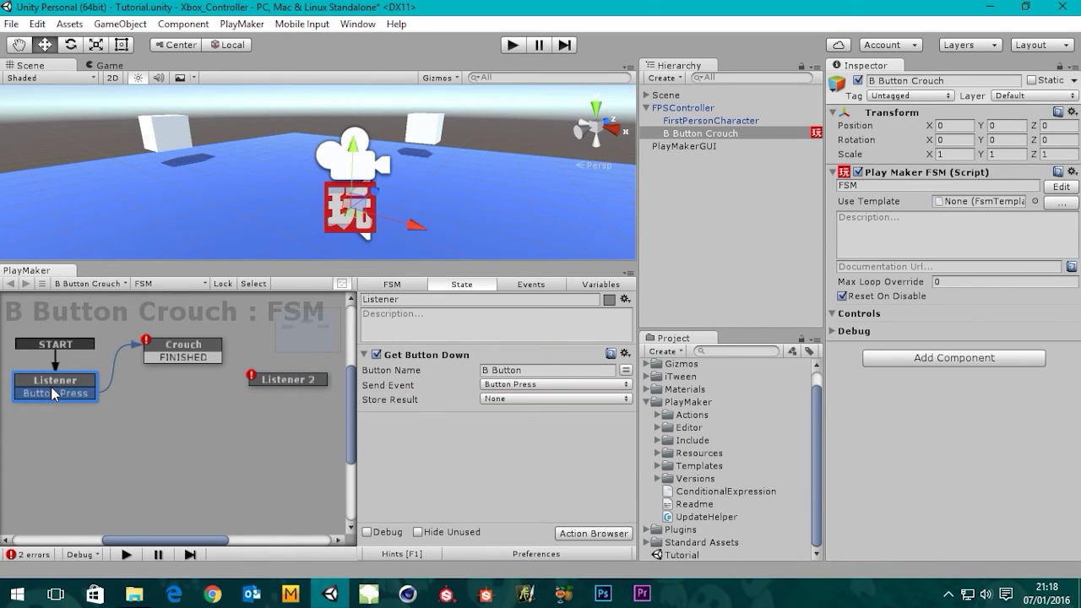
left_click(290, 380)
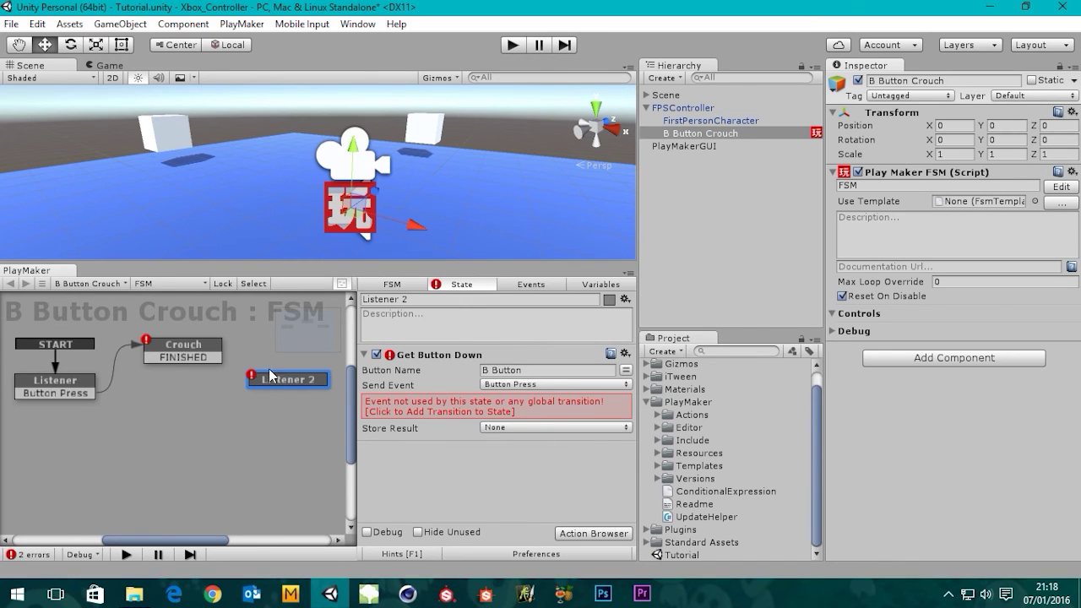
left_click_drag(215, 355, 254, 383)
left_click(297, 380)
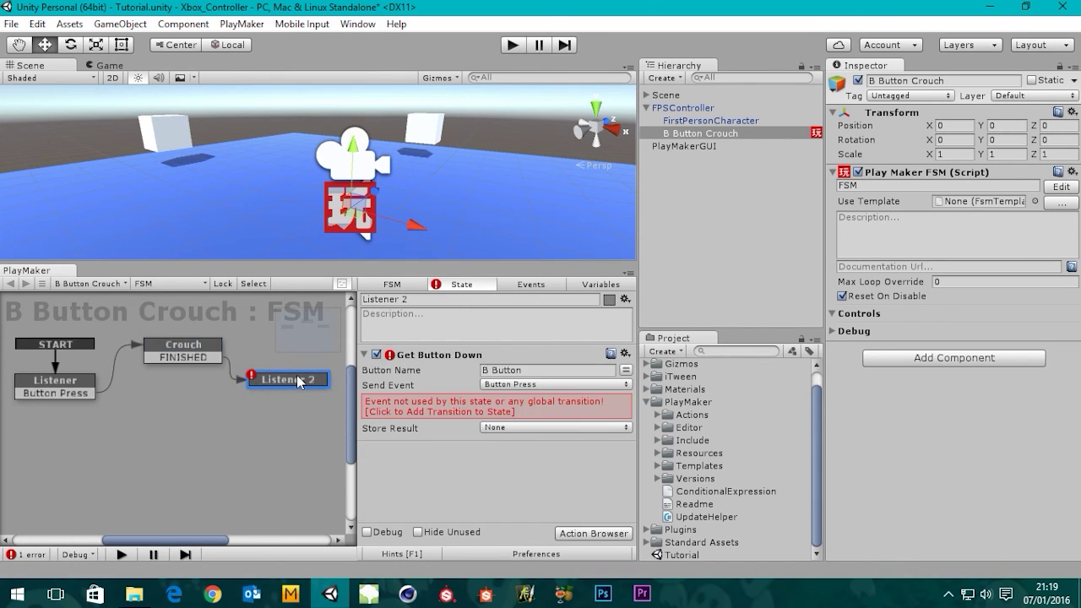
Step: Add the missing Button Press transition to the Listener 2 state
left_click(452, 407)
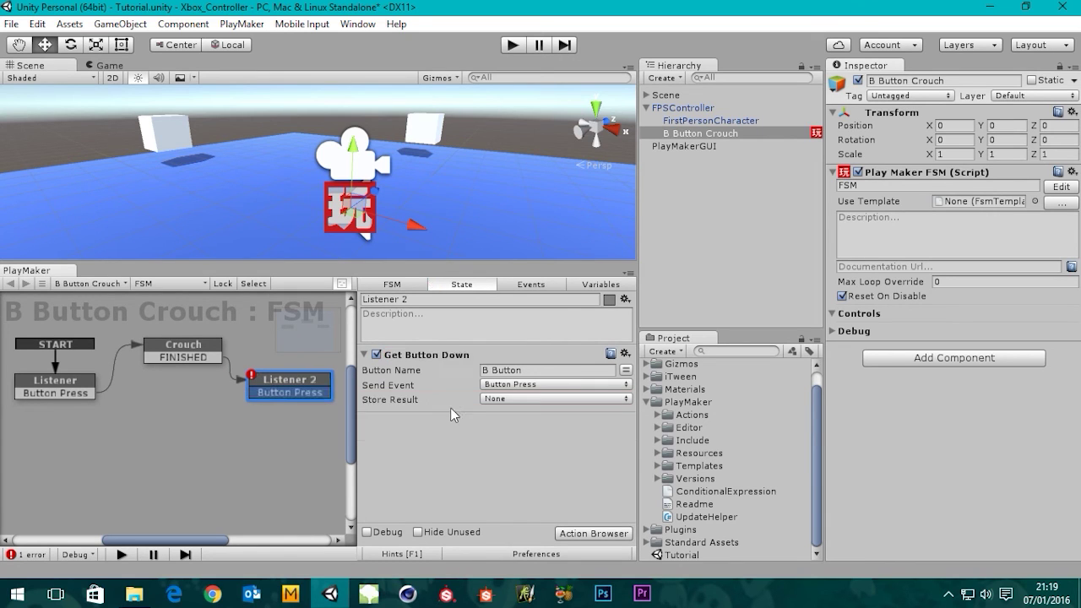
left_click(289, 381)
mouse_move(288, 381)
middle_mouse_down()
mouse_move(279, 376)
mouse_move(289, 376)
middle_mouse_up()
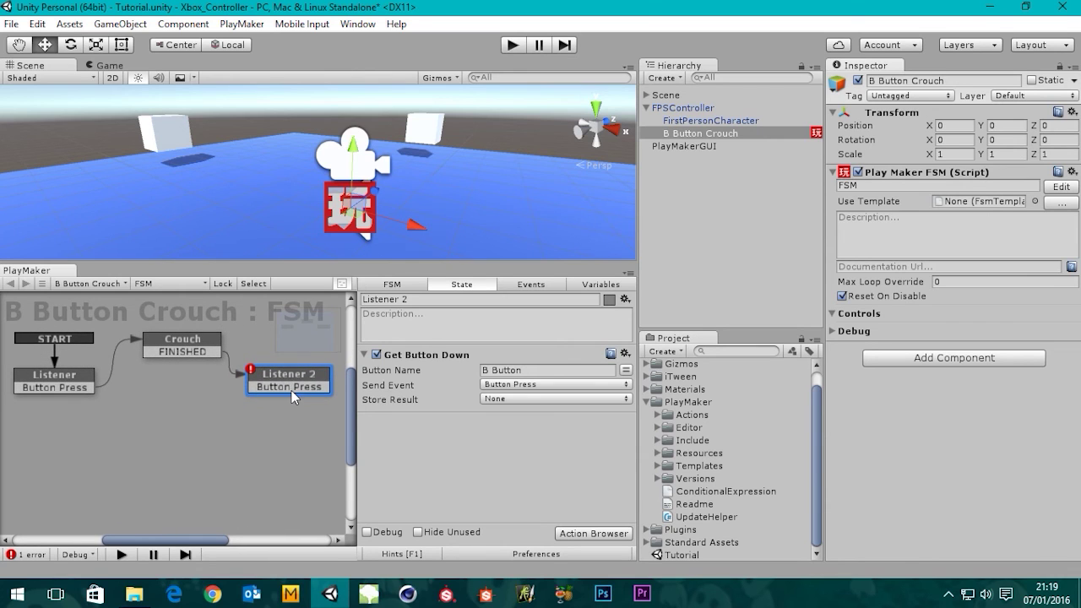
Step: Compare Listener 2 with the Listener state and assign Button Press as the event of Listener 2's transition
left_click(67, 385)
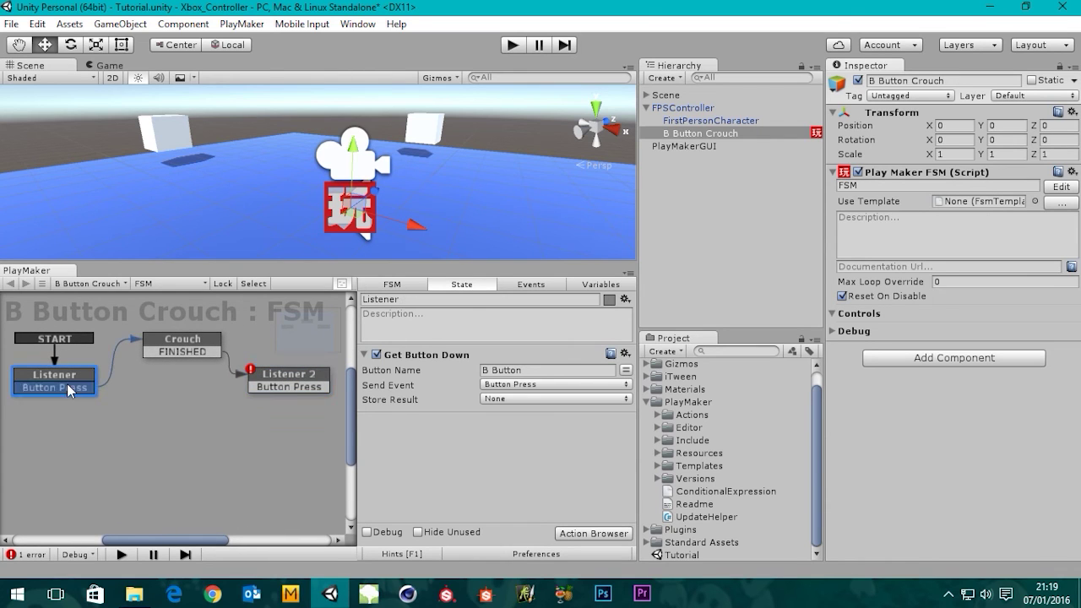
left_click(294, 384)
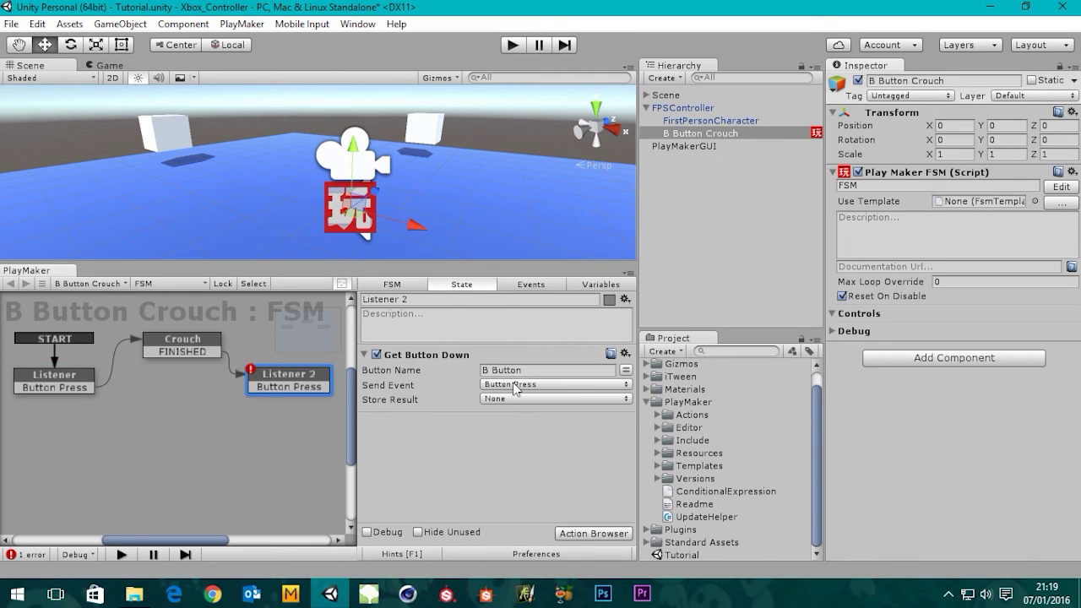
left_click(71, 386)
left_click(283, 386)
right_click(290, 384)
mouse_move(359, 196)
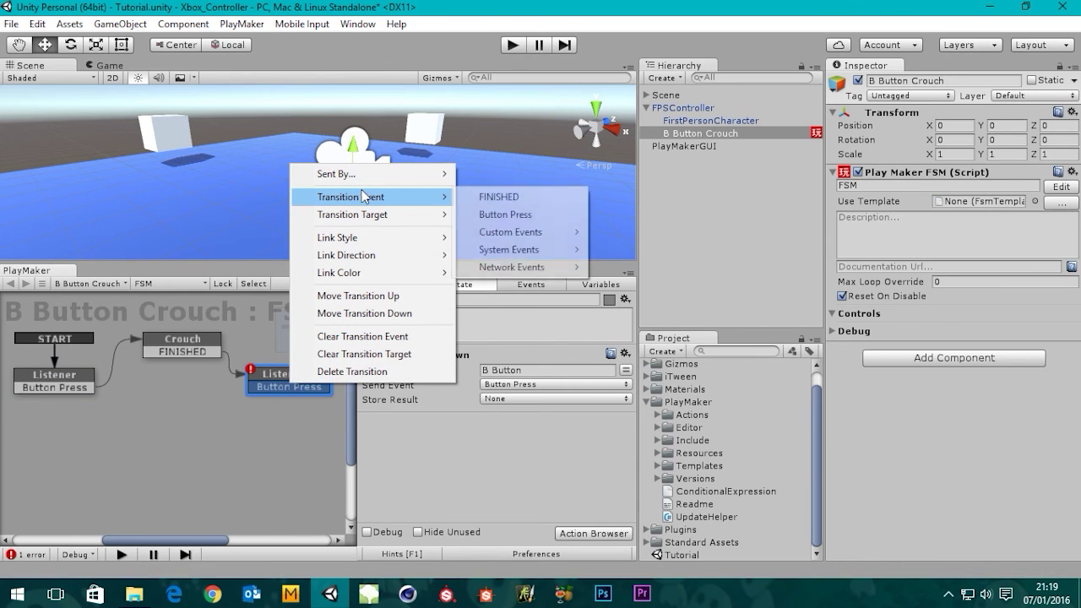
left_click(516, 216)
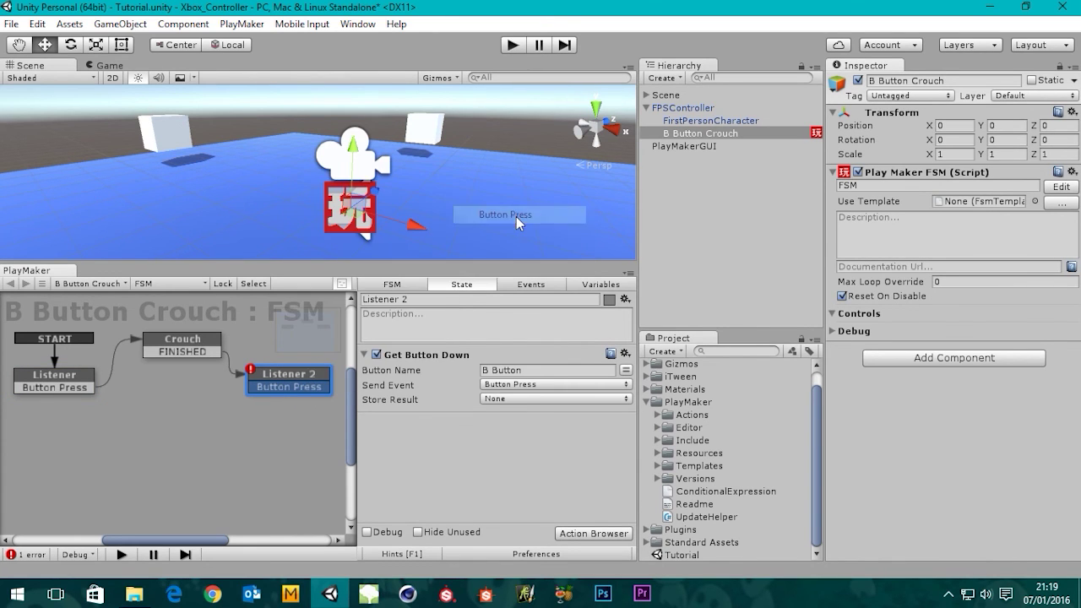
mouse_move(250, 444)
middle_mouse_down()
mouse_move(244, 429)
mouse_move(247, 436)
middle_mouse_up()
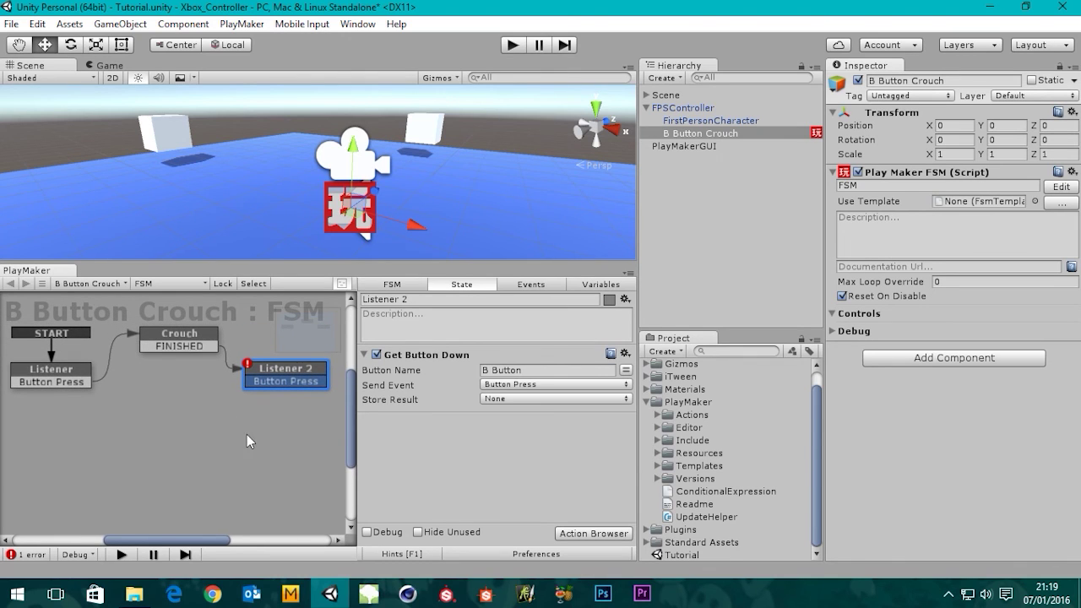
left_click(285, 381)
Step: Add a new state below Crouch in the FSM graph and name it Un-Crouch
right_click(170, 444)
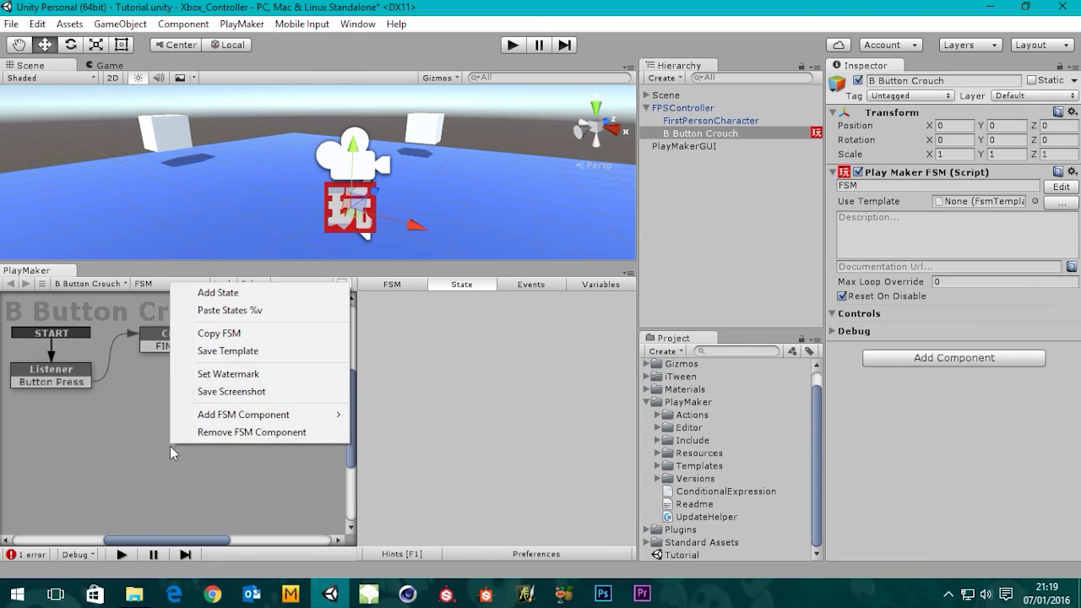
left_click(229, 293)
left_click_drag(212, 449, 168, 420)
left_click(409, 297)
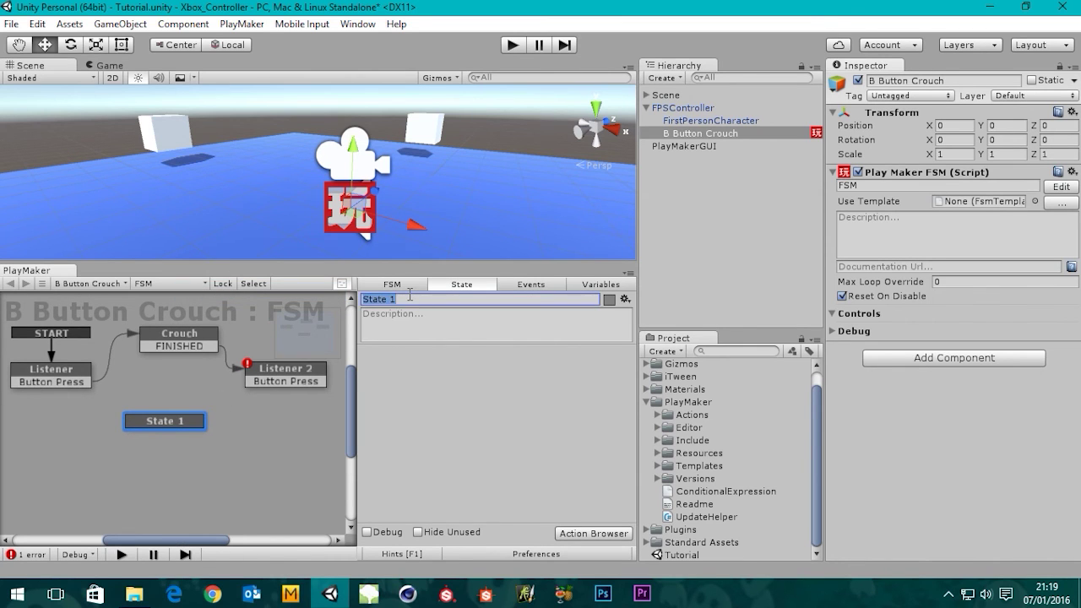
type("Un-")
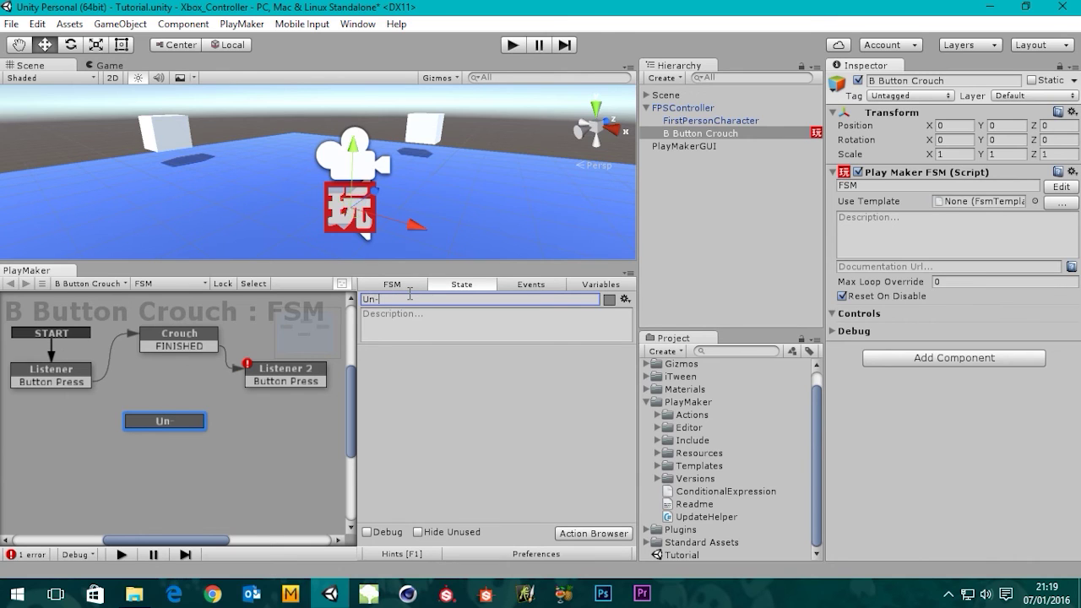
type("Crouch")
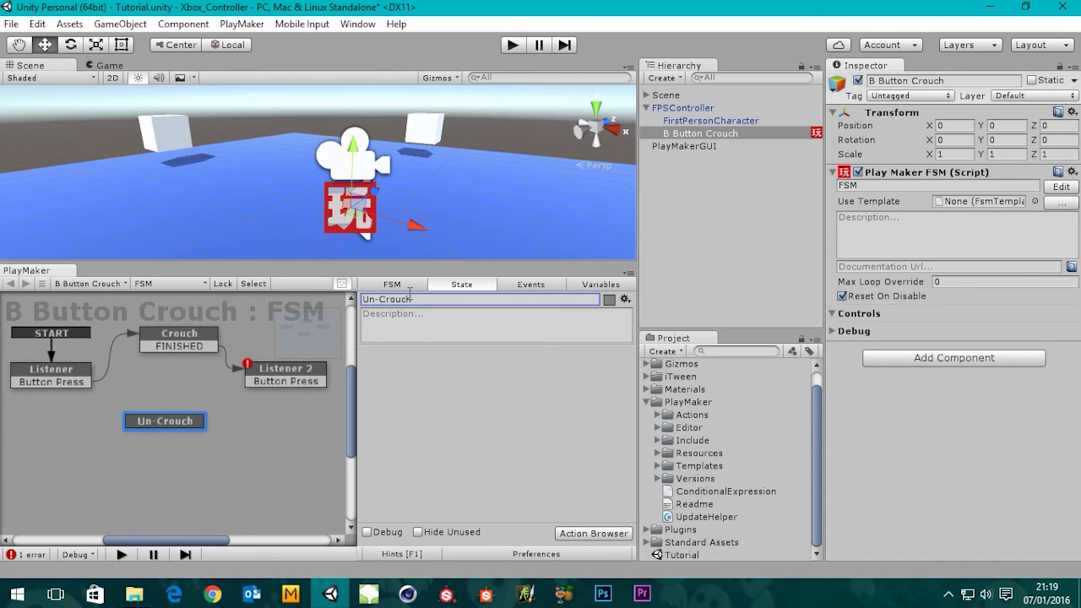
Step: Add a FINISHED transition to the Un-Crouch state
right_click(170, 420)
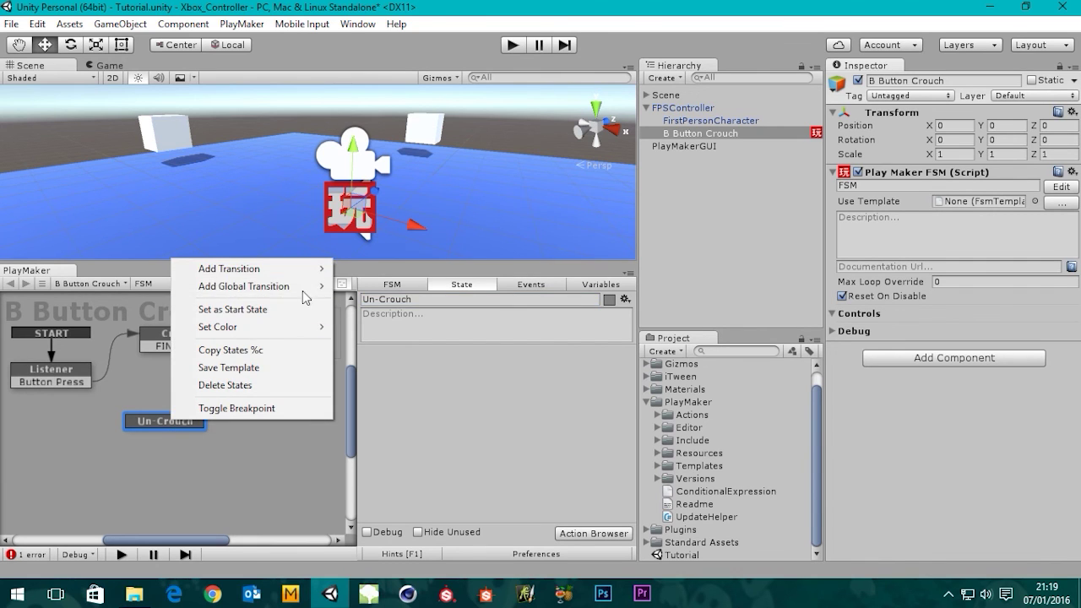
mouse_move(317, 272)
left_click(376, 287)
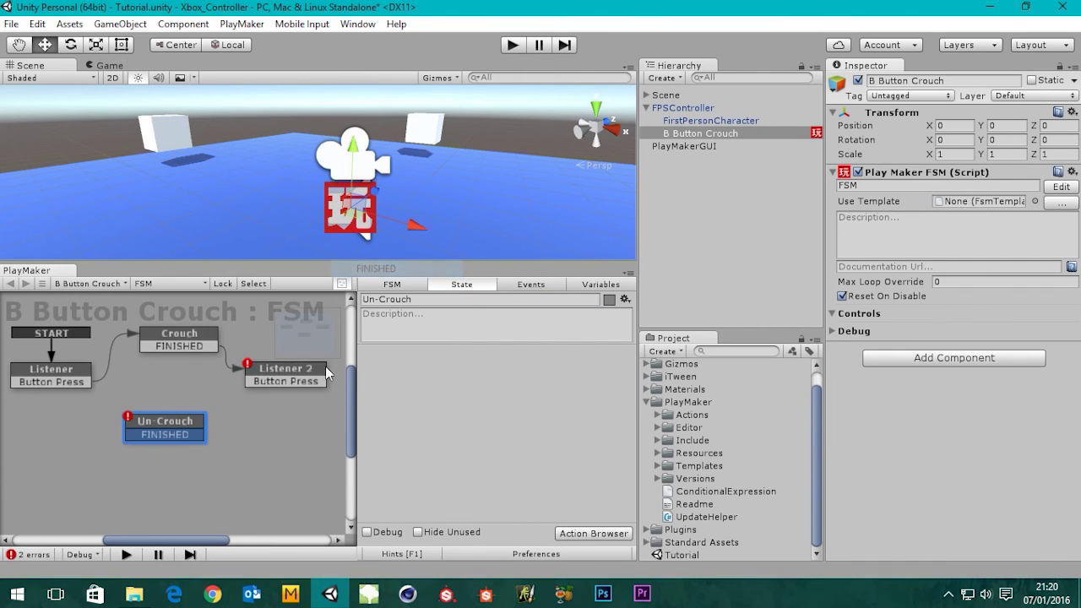
left_click(157, 420)
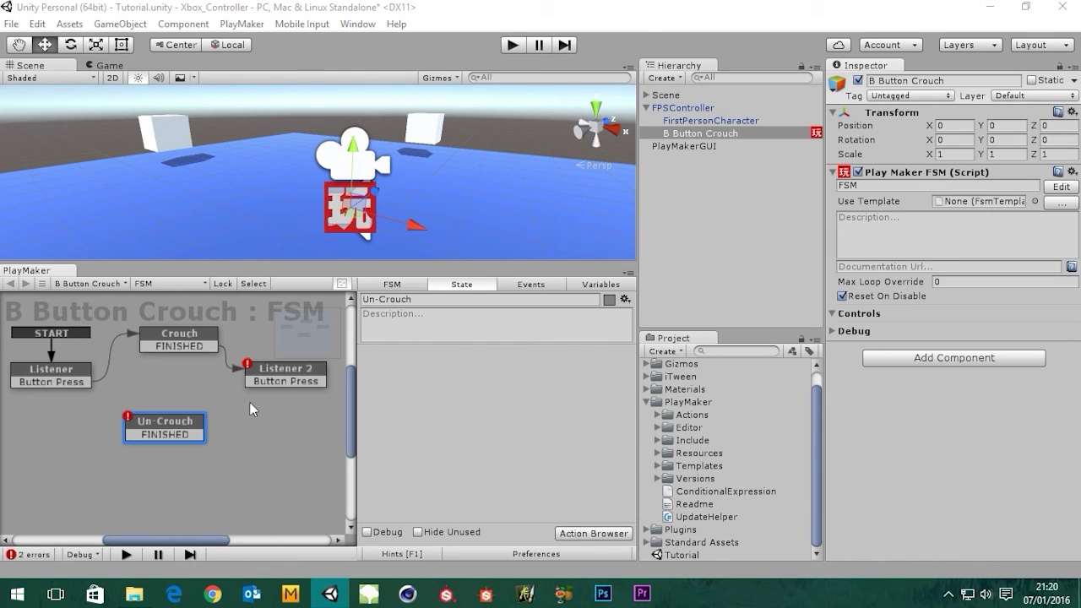
Step: Copy the I Tween Scale To action from the Crouch state into the Un-Crouch state
left_click(160, 345)
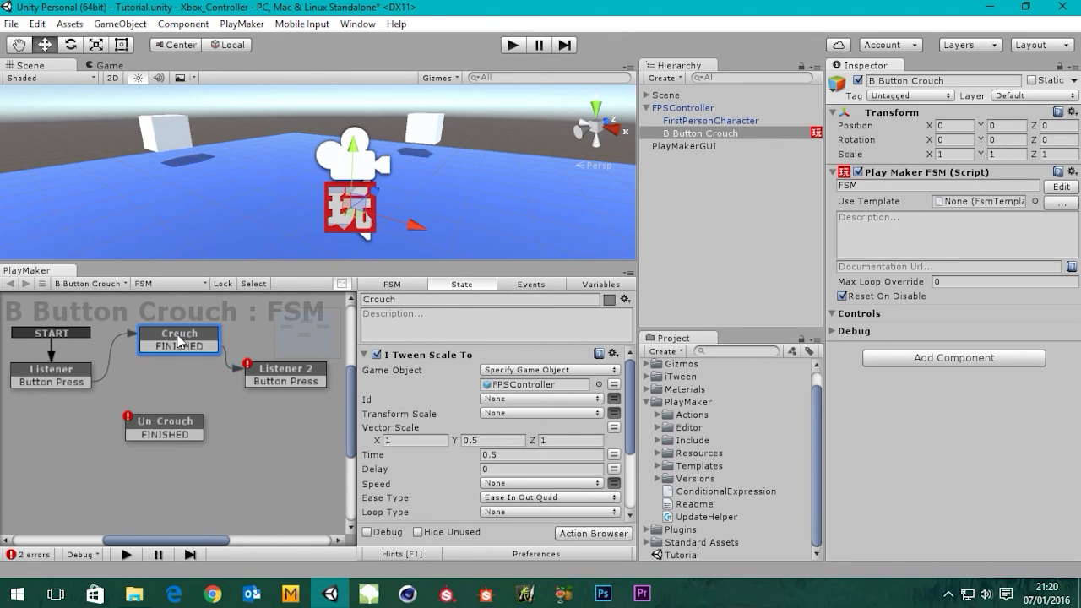
right_click(508, 359)
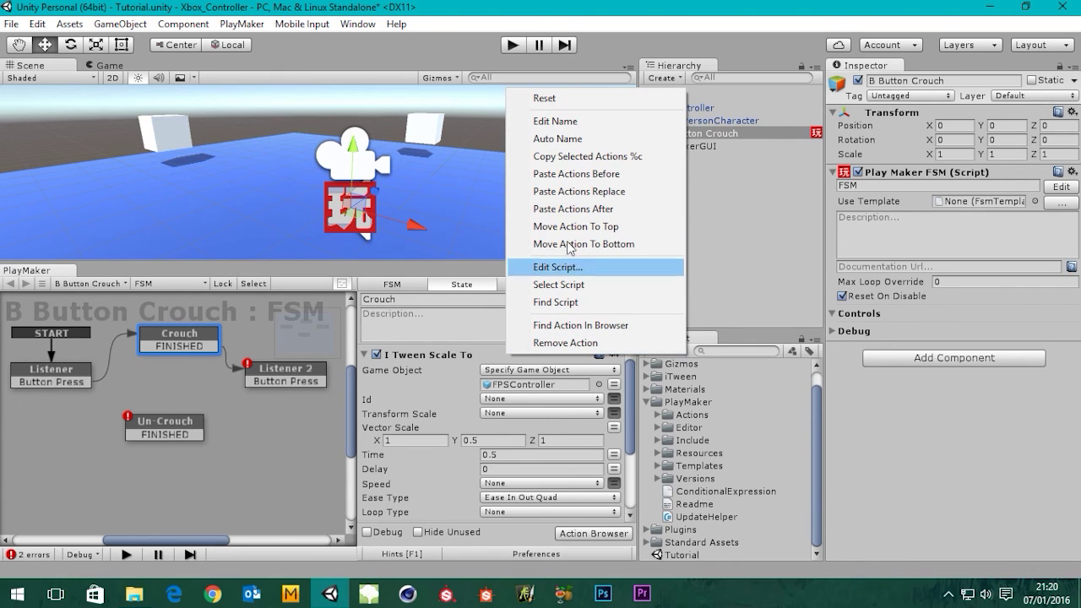
left_click(588, 157)
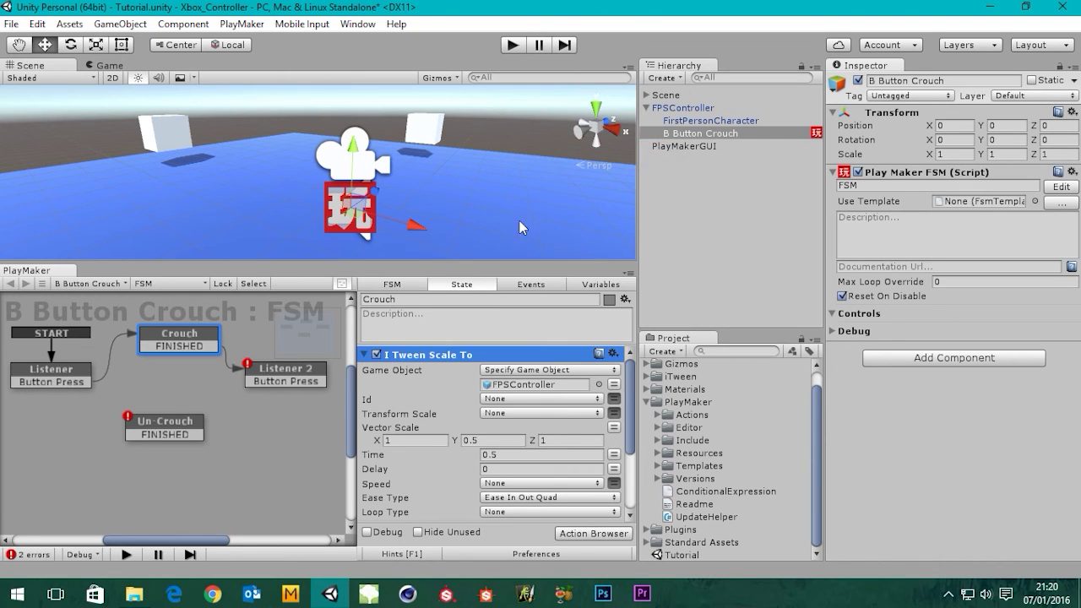
left_click(162, 425)
right_click(429, 390)
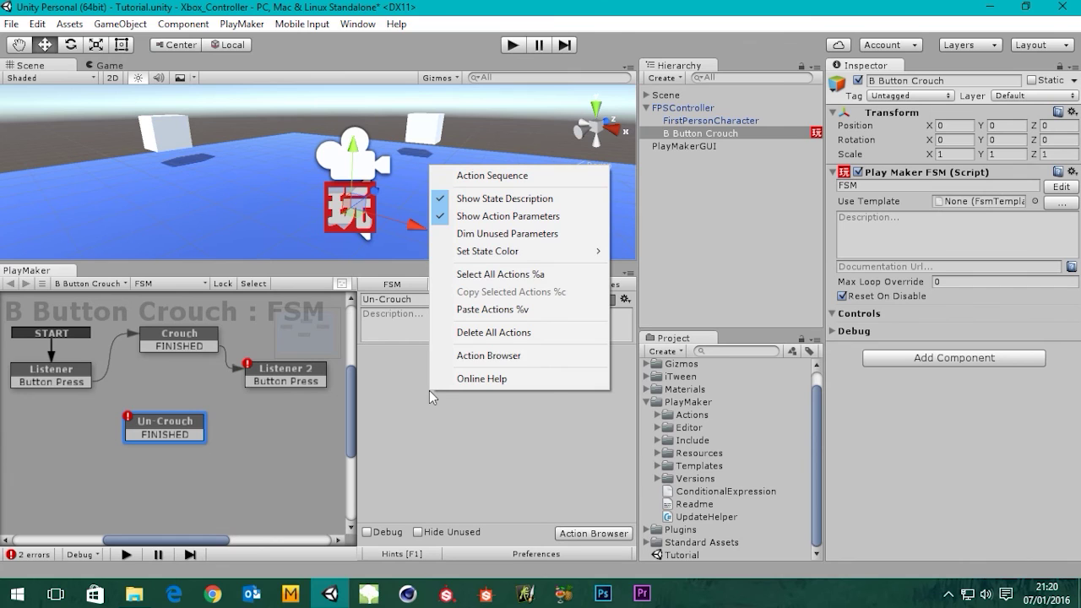
left_click(495, 309)
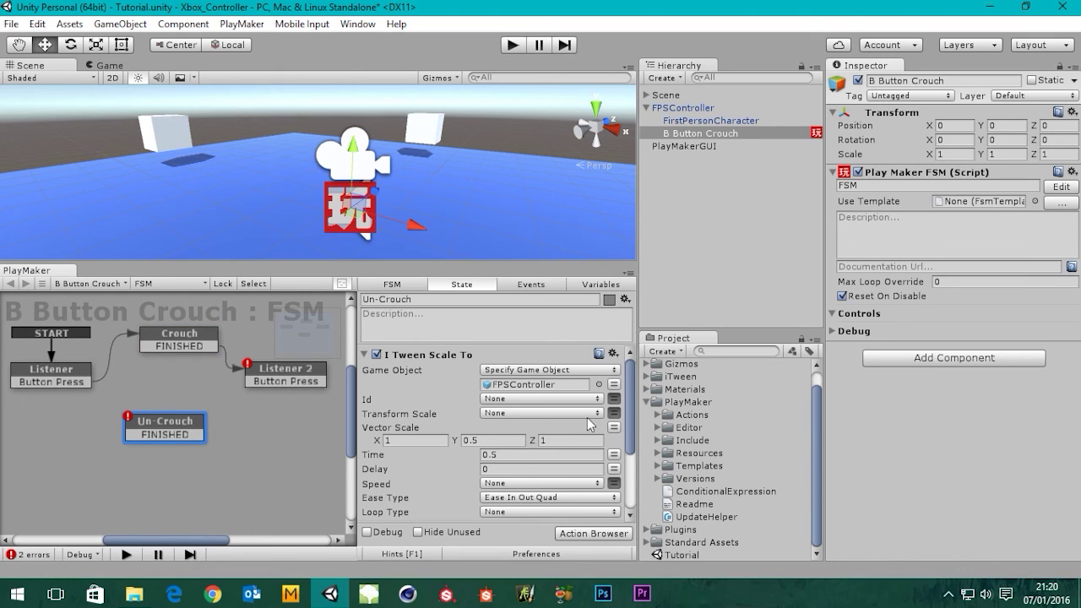
Step: Set the Y vector scale of Un-Crouch's I Tween Scale To action to 1 and review its remaining settings
left_click_drag(629, 425, 627, 446)
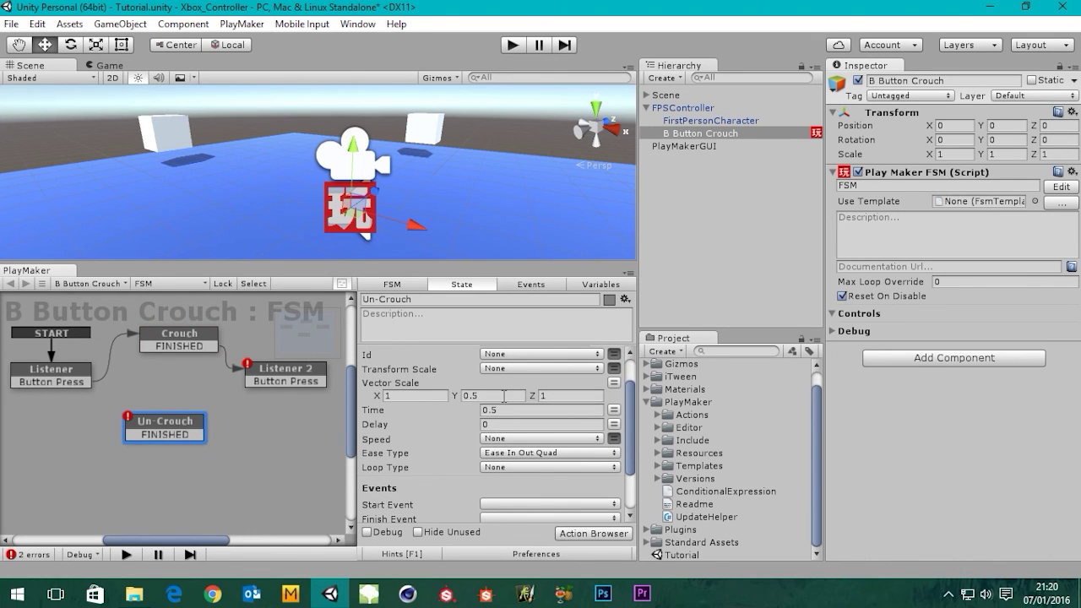
left_click(180, 342)
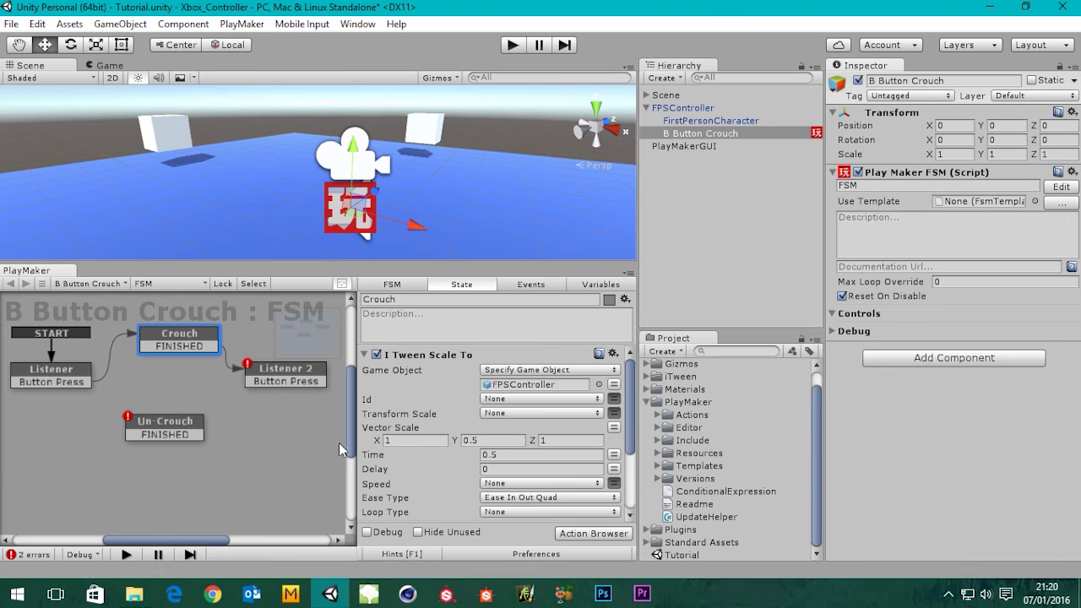
left_click(163, 425)
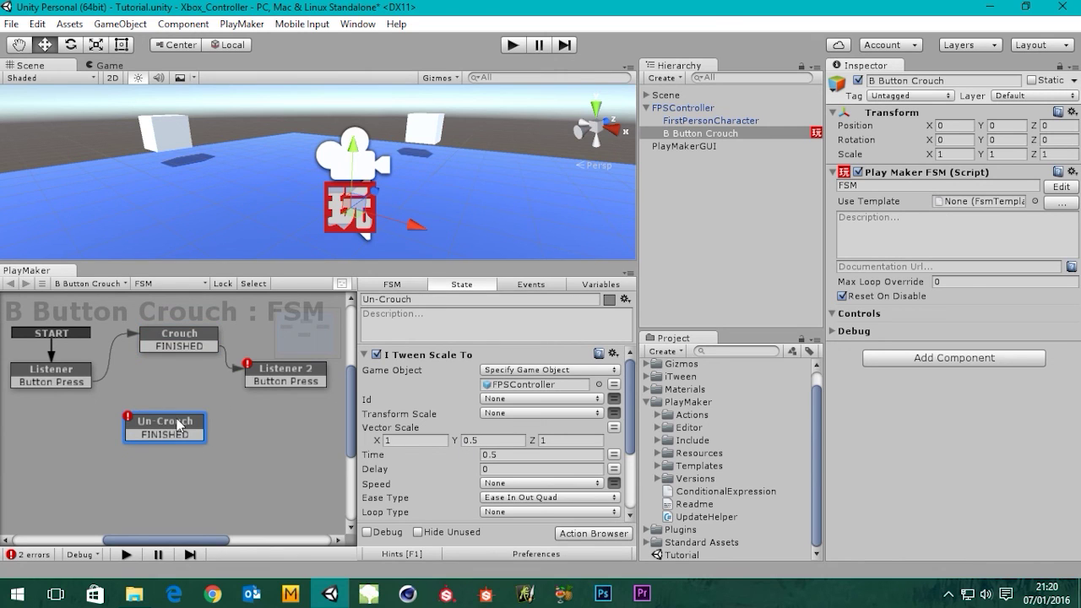
left_click(501, 441)
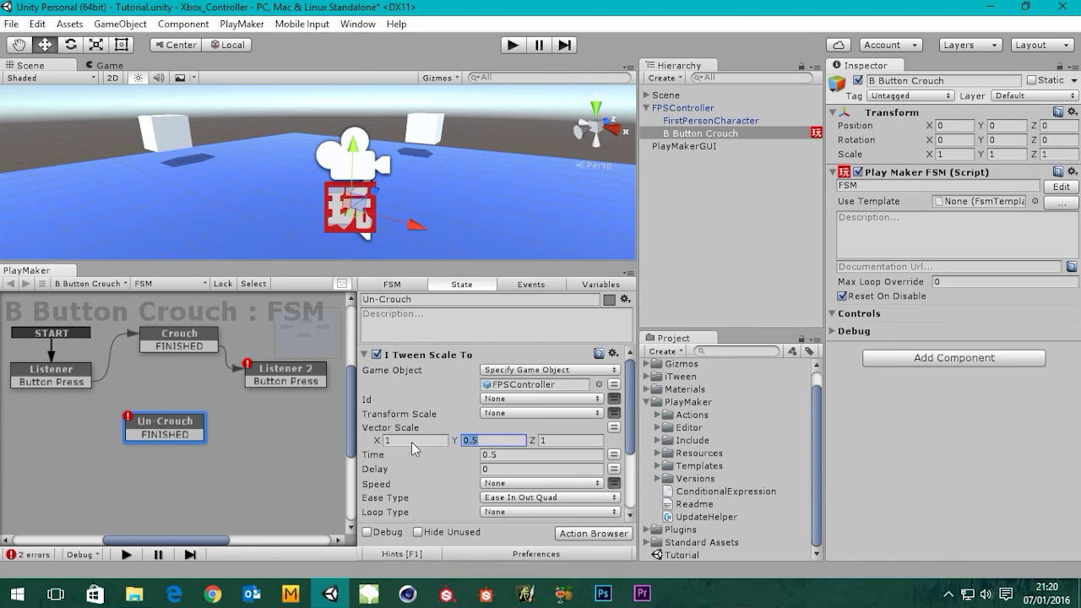
type("1")
left_click_drag(631, 444, 625, 472)
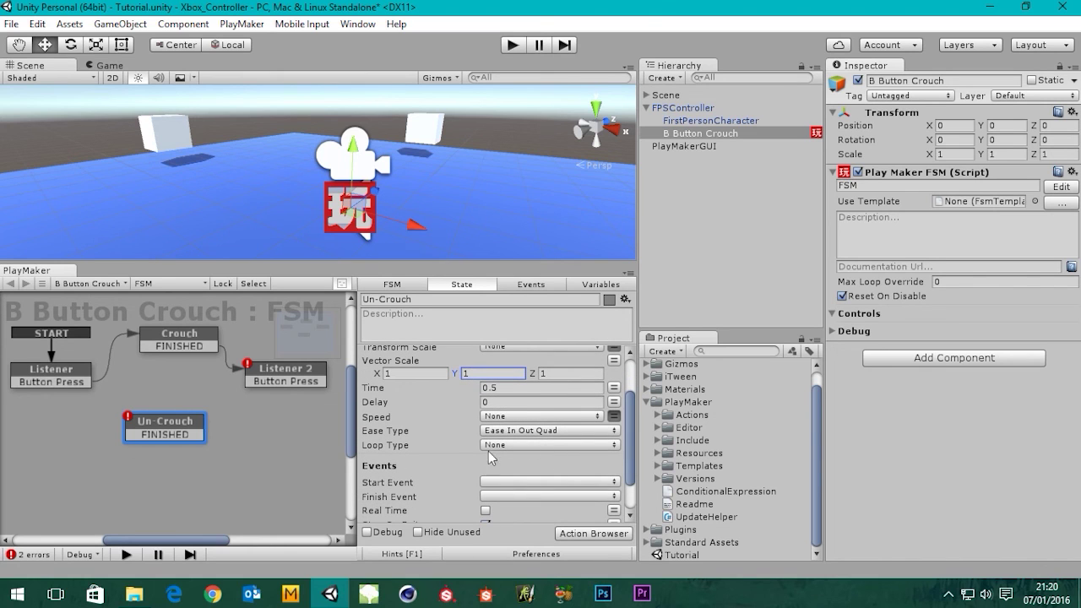
left_click_drag(633, 472, 634, 505)
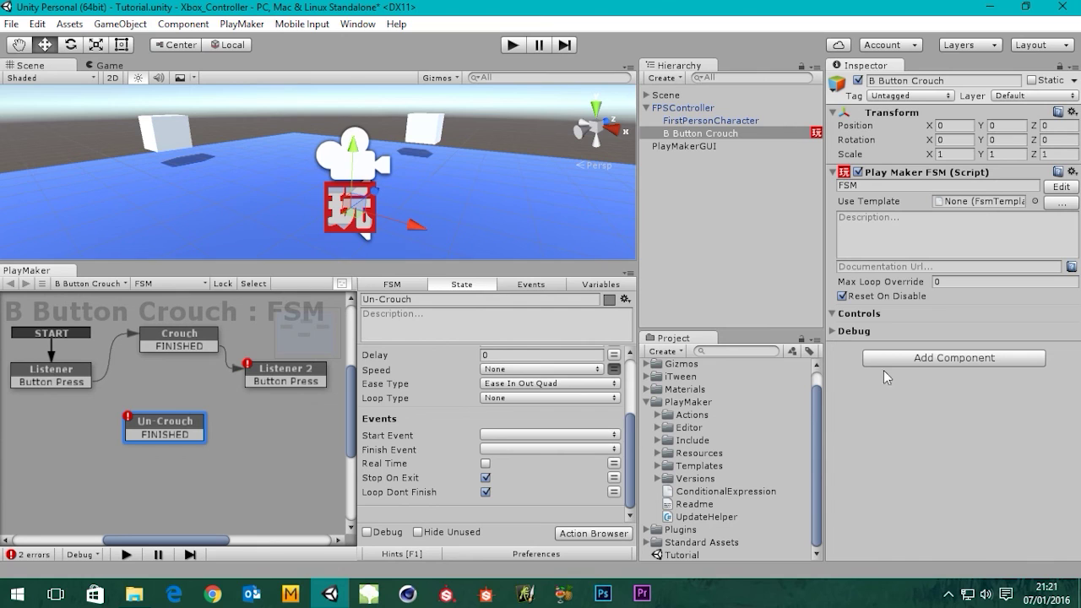
left_click_drag(629, 433, 632, 365)
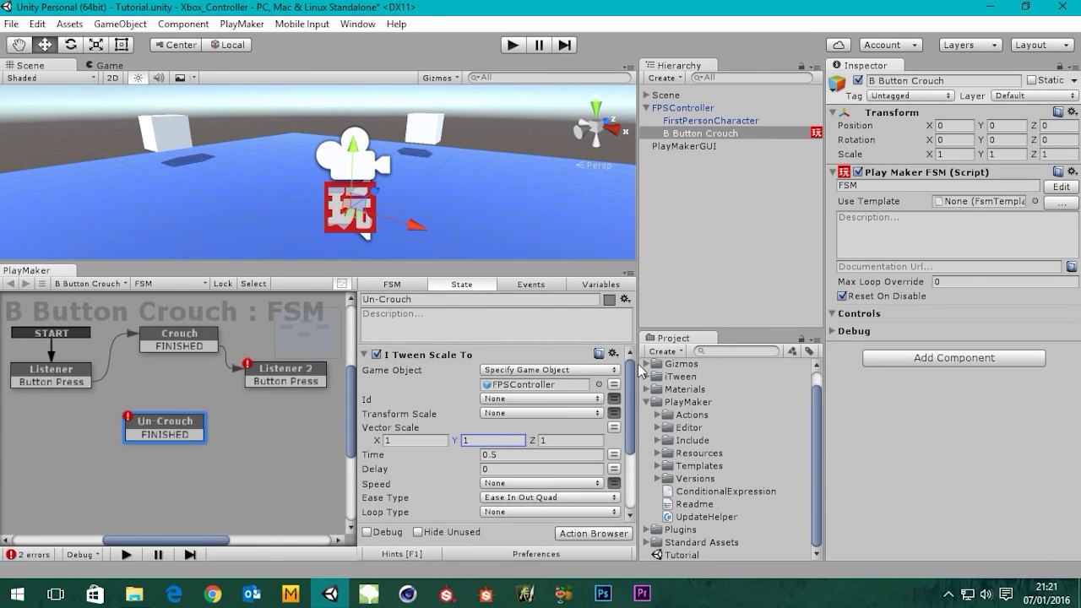
Step: Connect Listener 2's Button Press transition to Un-Crouch, and Un-Crouch's FINISHED transition back to Listener
left_click(252, 379)
left_click_drag(252, 379, 199, 435)
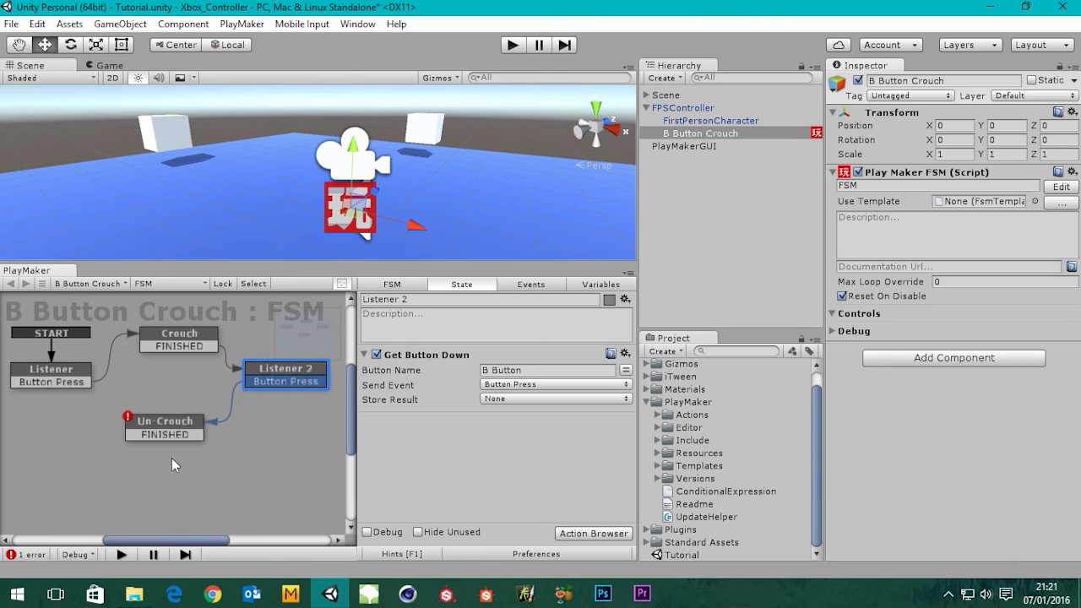
left_click(132, 436)
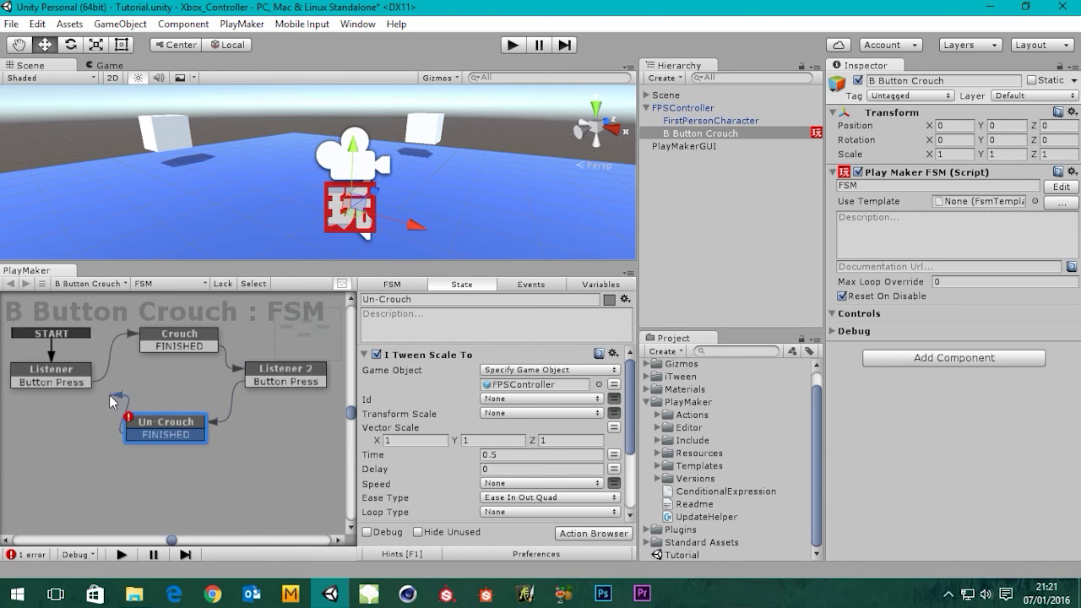
left_click_drag(91, 376, 88, 369)
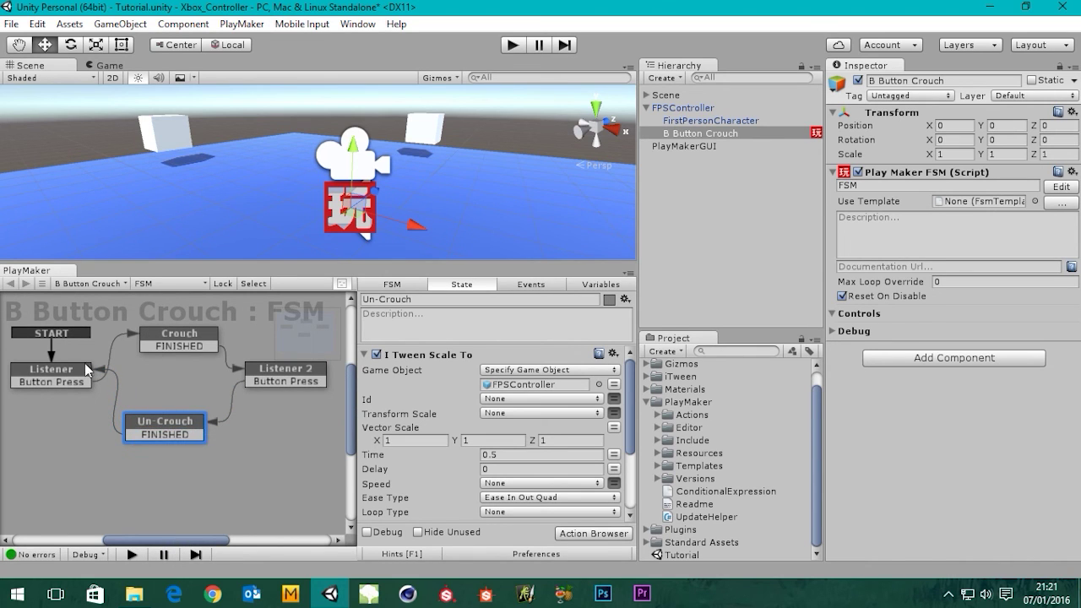
Step: Review the actions of the Listener, Crouch, Listener 2 and Un-Crouch states in loop order, ending back at Listener
left_click(56, 377)
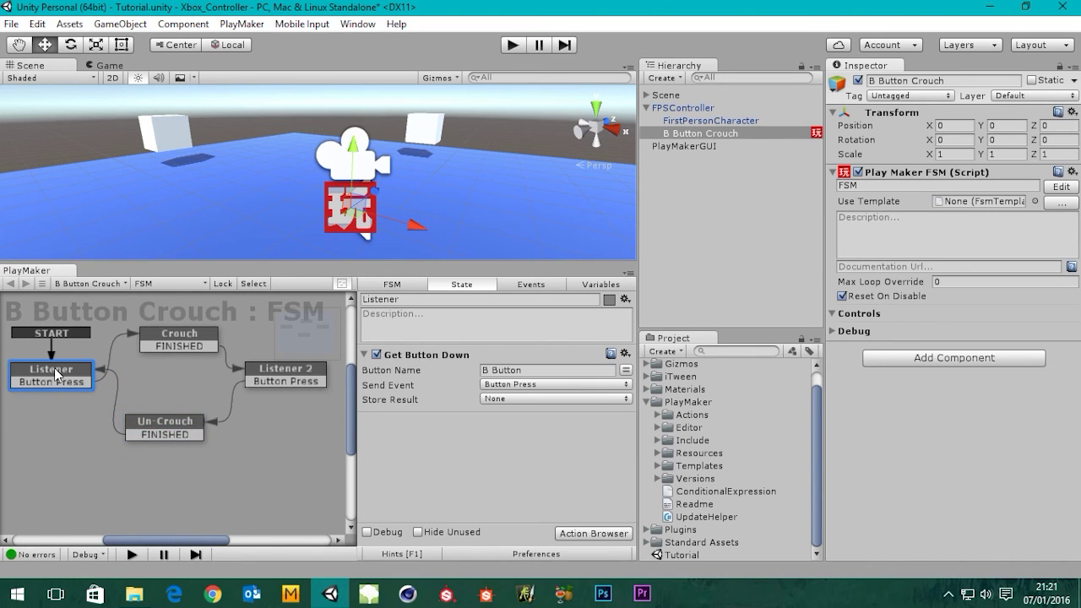
left_click(188, 337)
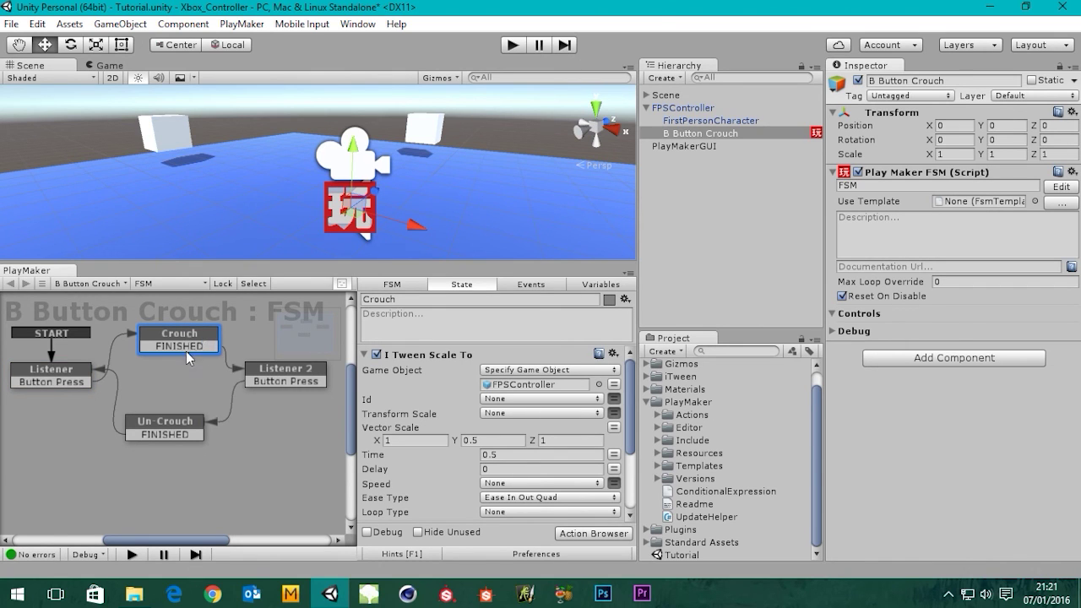
left_click(291, 379)
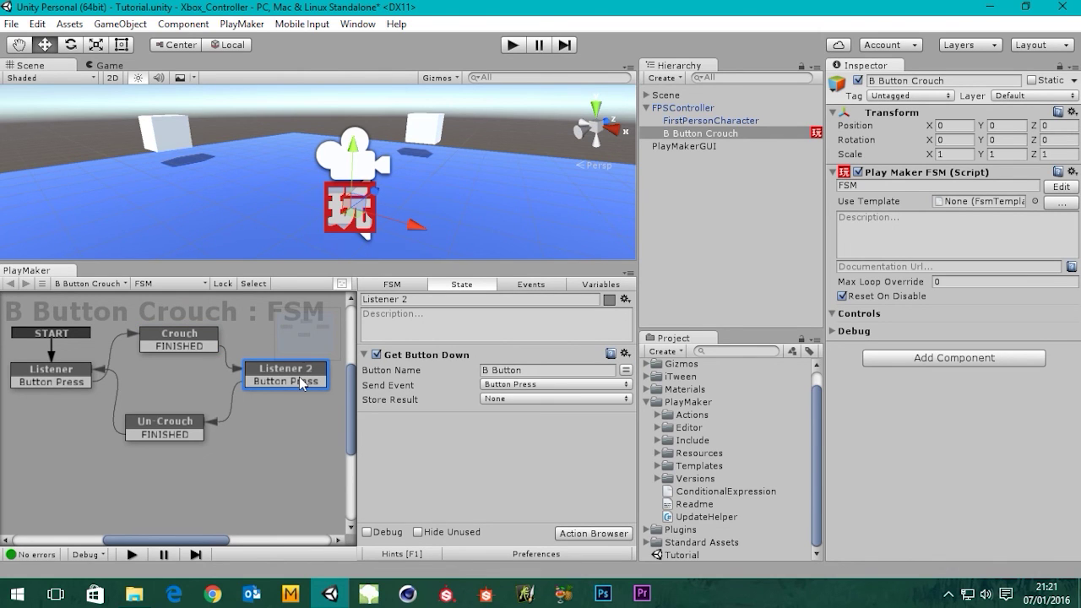
left_click(173, 429)
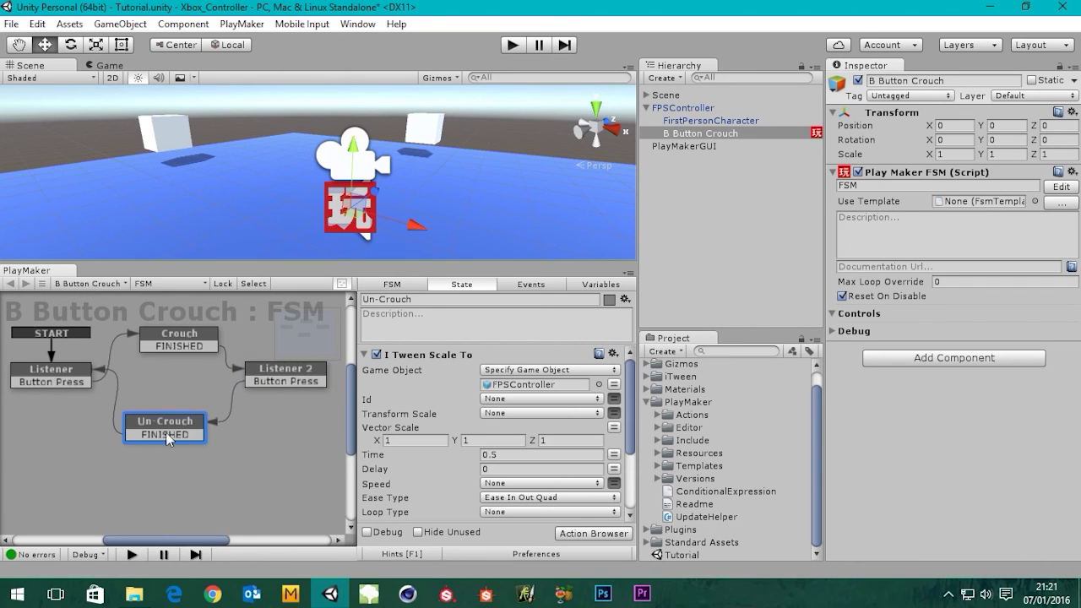
left_click(54, 380)
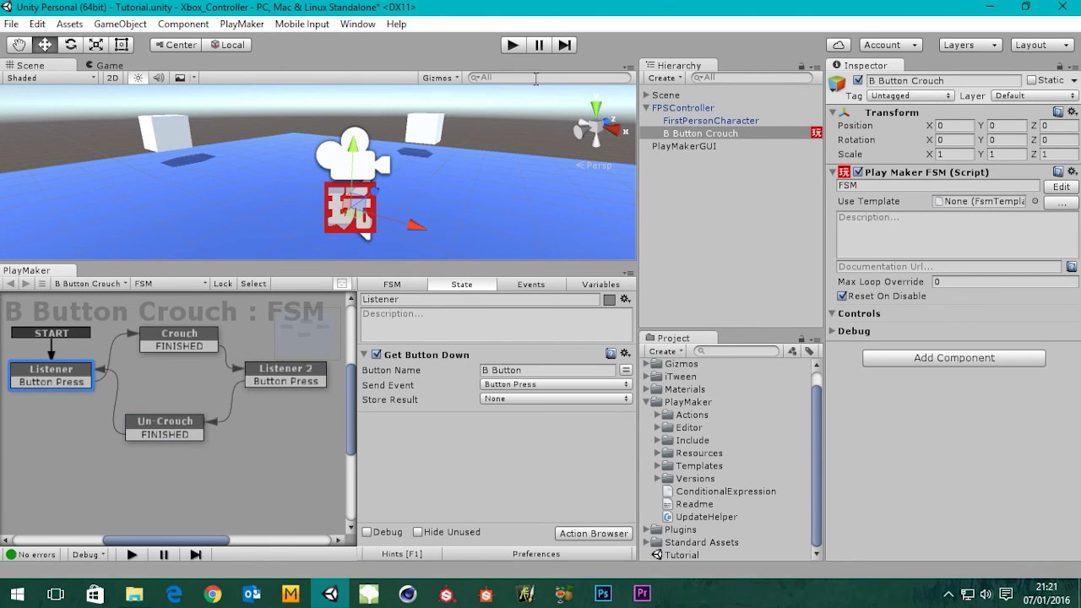
Step: Enlarge the scene and game view, run the game to test the B-button crouch toggle, and stop it
left_click_drag(451, 262, 455, 346)
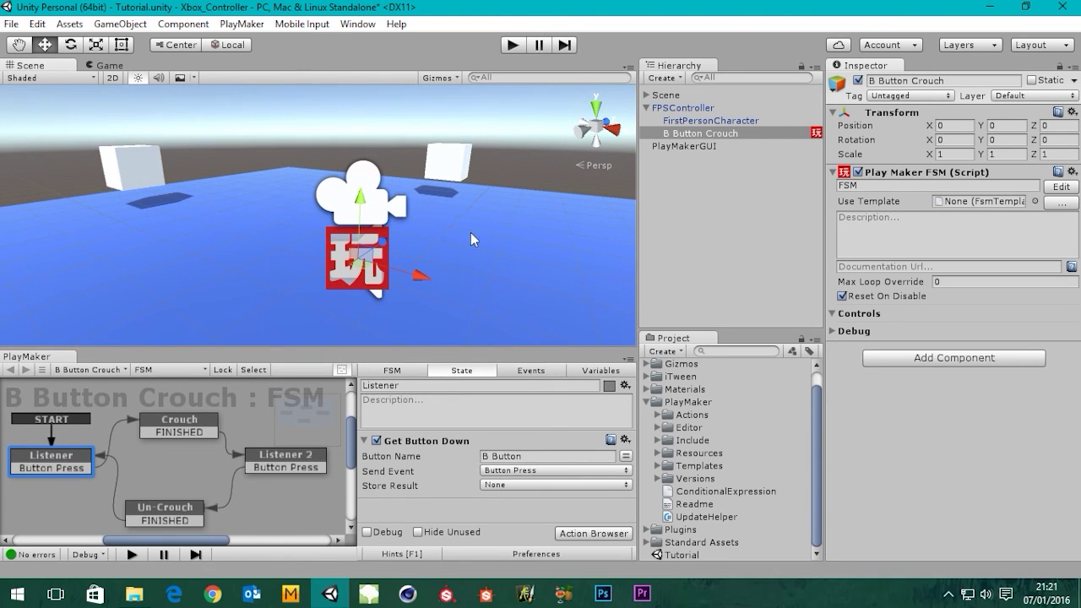
left_click(513, 46)
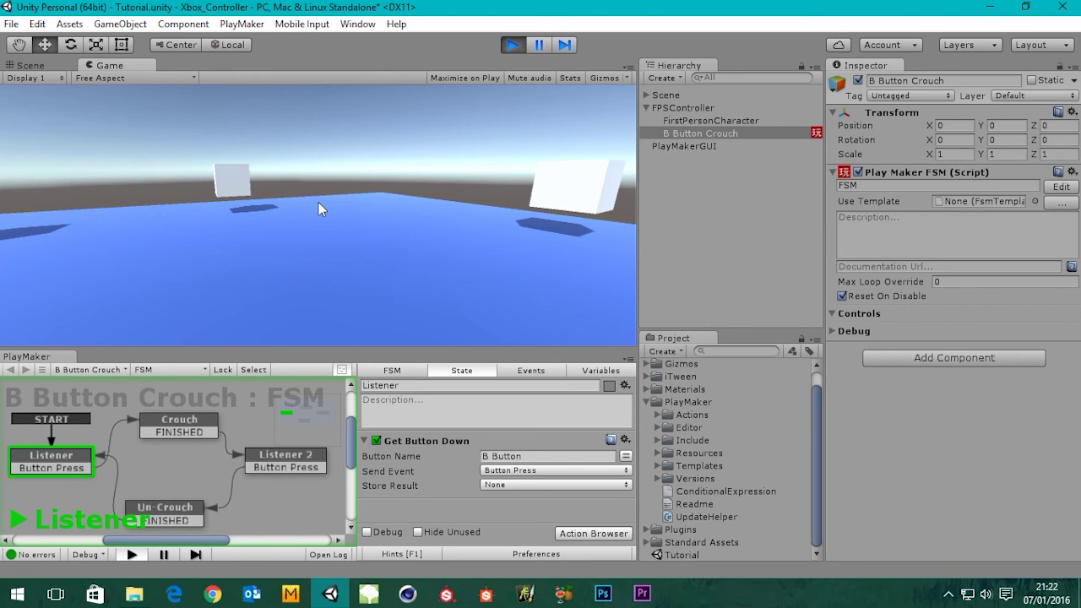
left_click(512, 44)
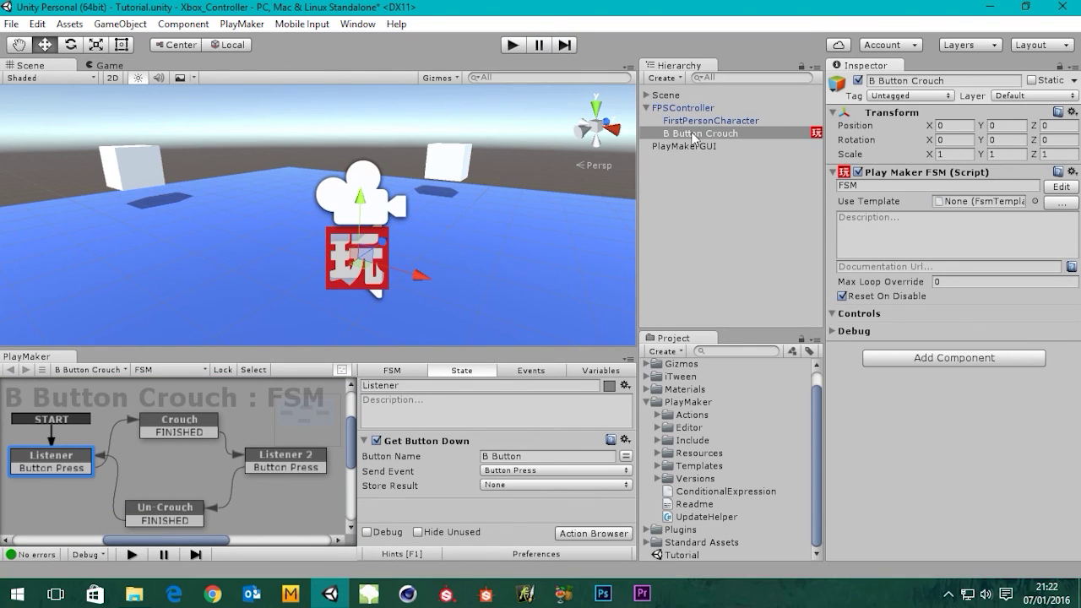
Step: Disable the Audio Source component on the FPSController
left_click(678, 109)
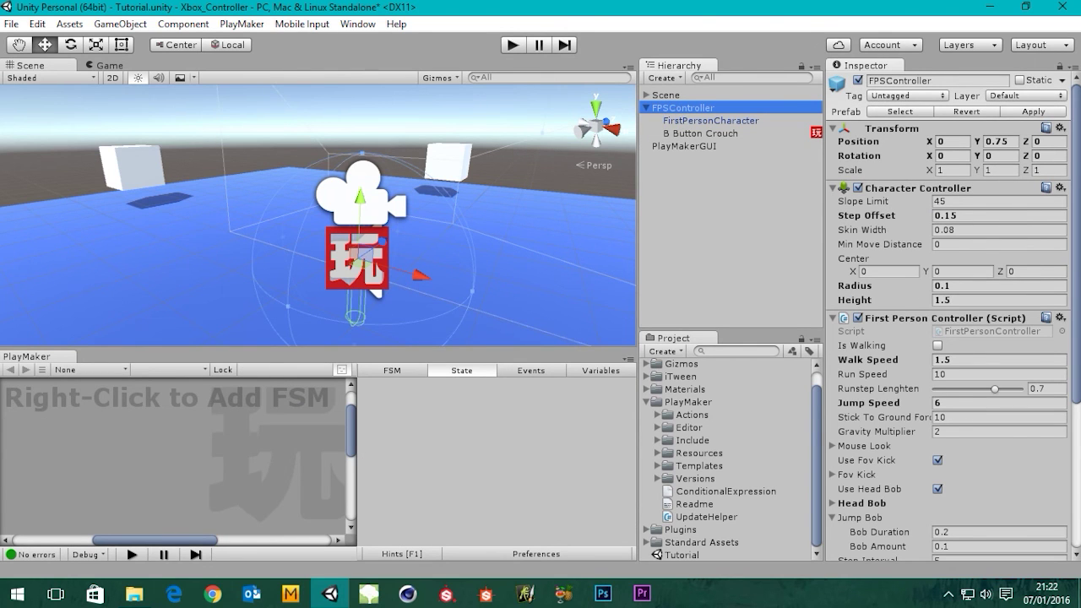
scroll(1073, 262, "down", 5)
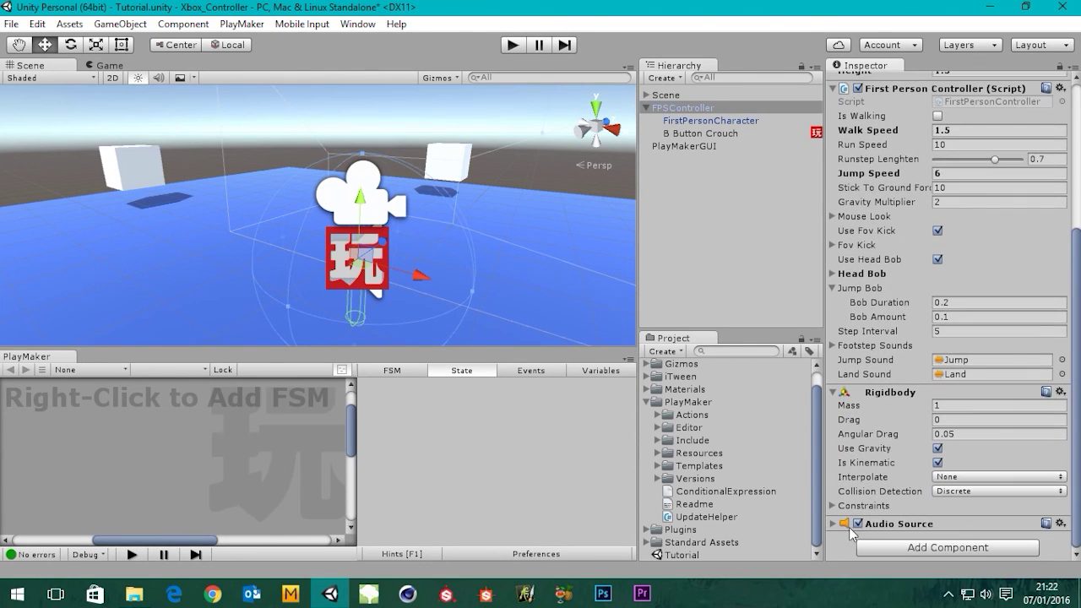
left_click(858, 524)
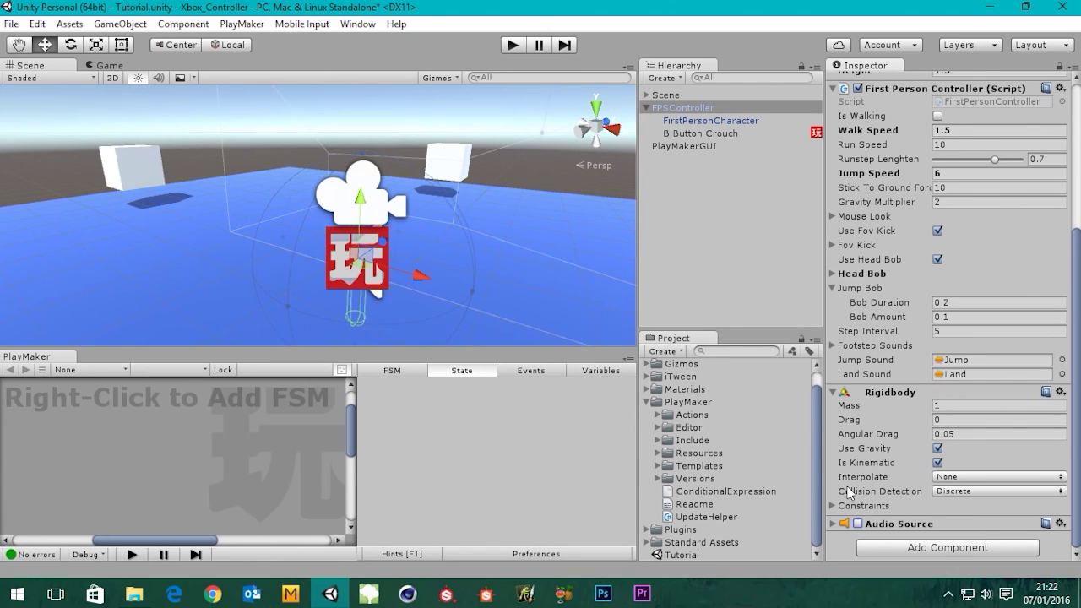
Step: Deselect the FPSController, run the game again with its audio source disabled, and stop play mode
left_click(735, 250)
left_click(512, 47)
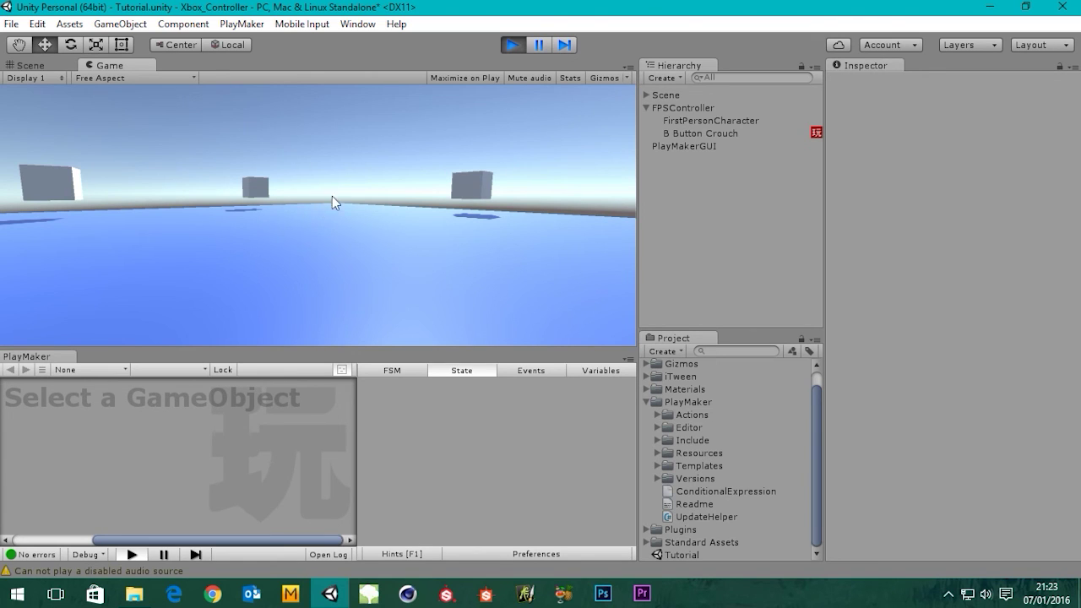
left_click(513, 43)
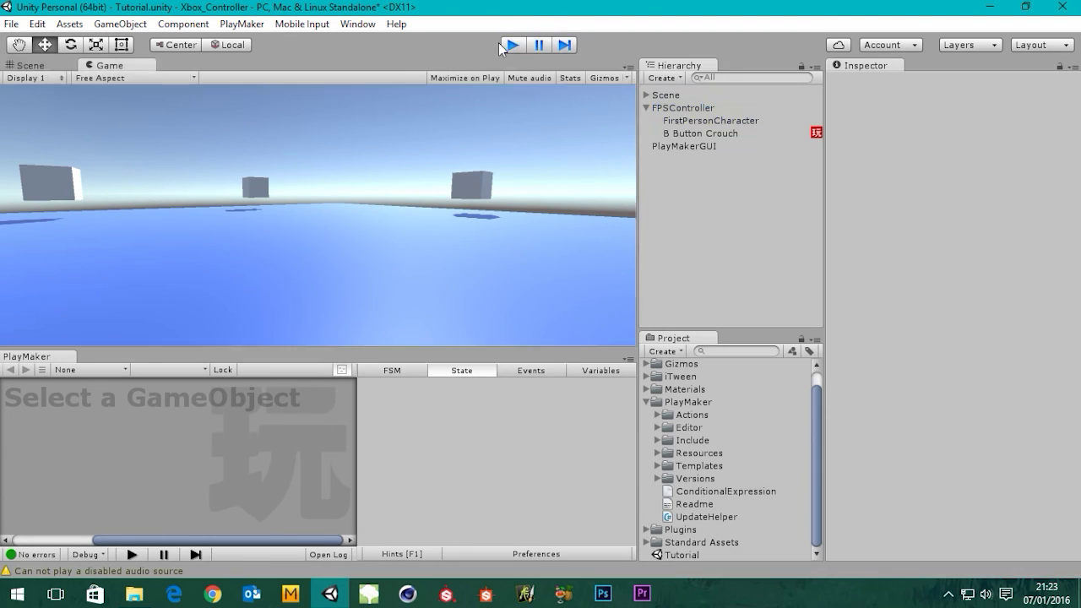
Step: Save the Tutorial scene and give the PlayMaker editor slightly more height
left_click(12, 24)
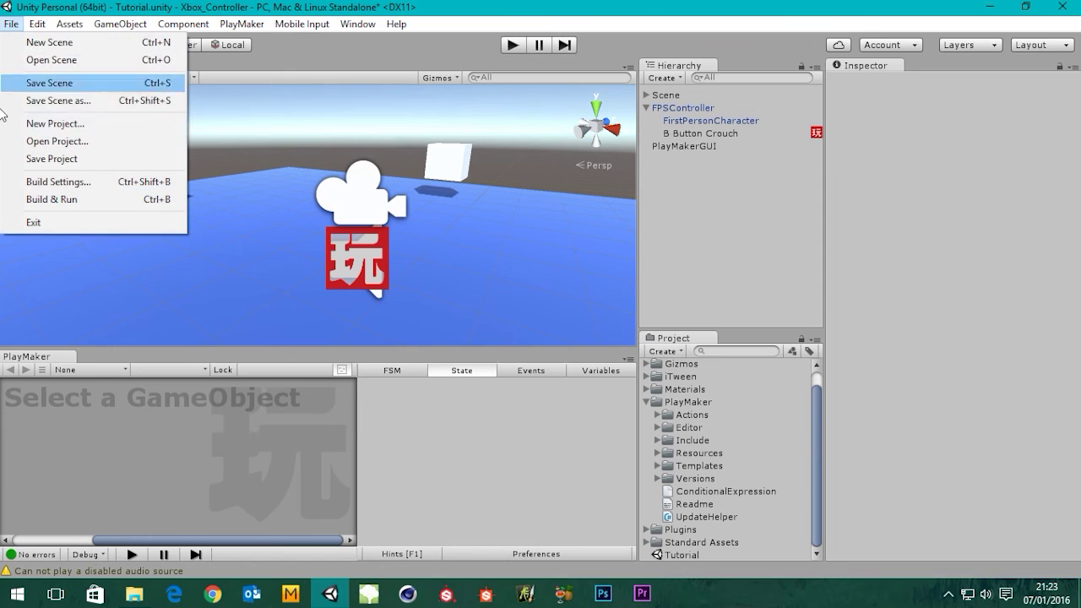
left_click(47, 83)
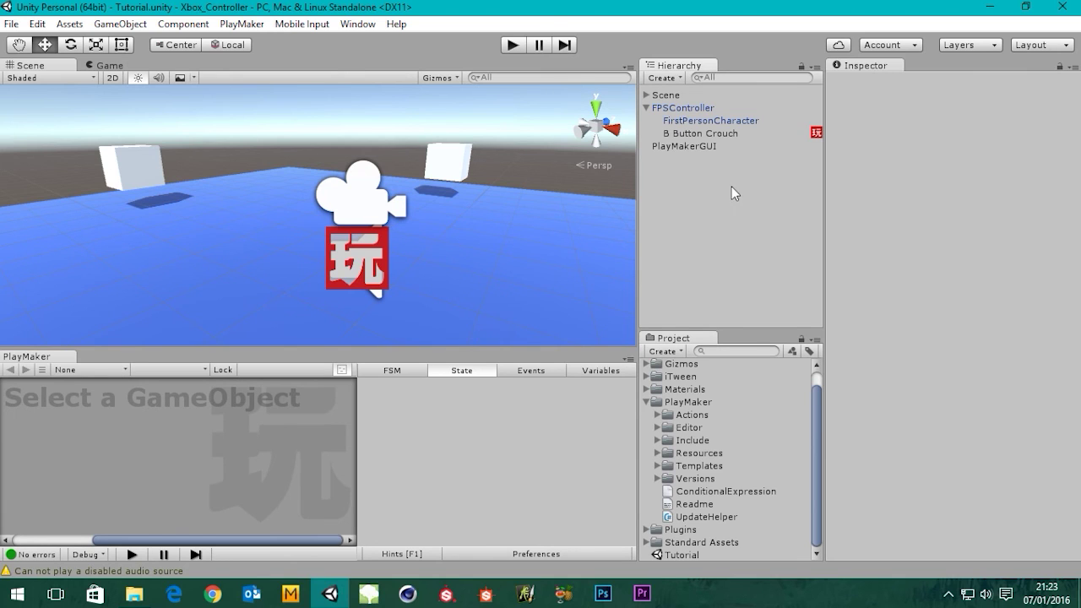
left_click_drag(378, 346, 379, 322)
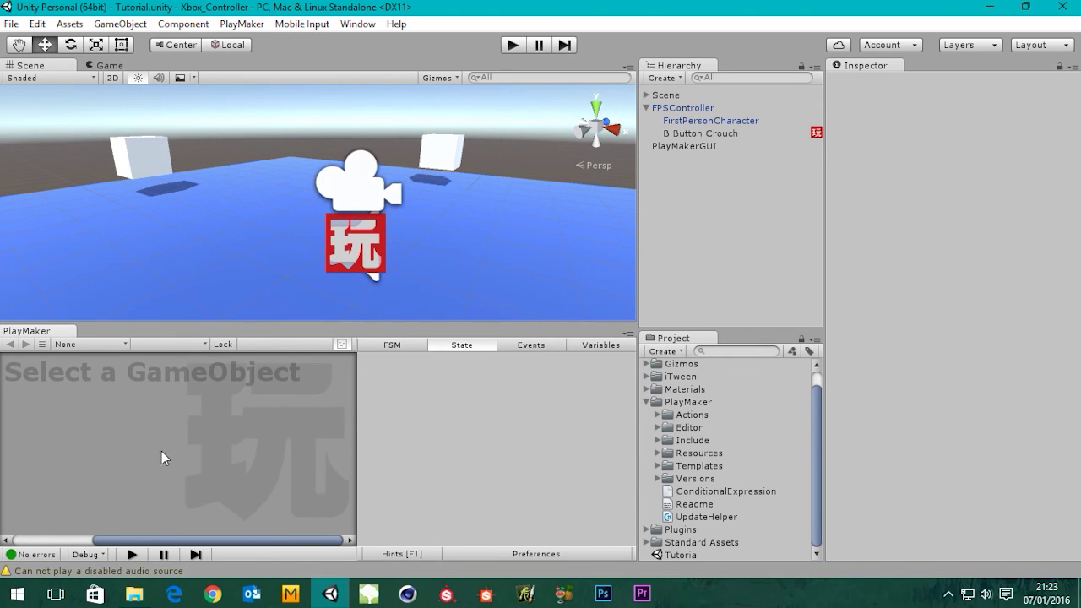